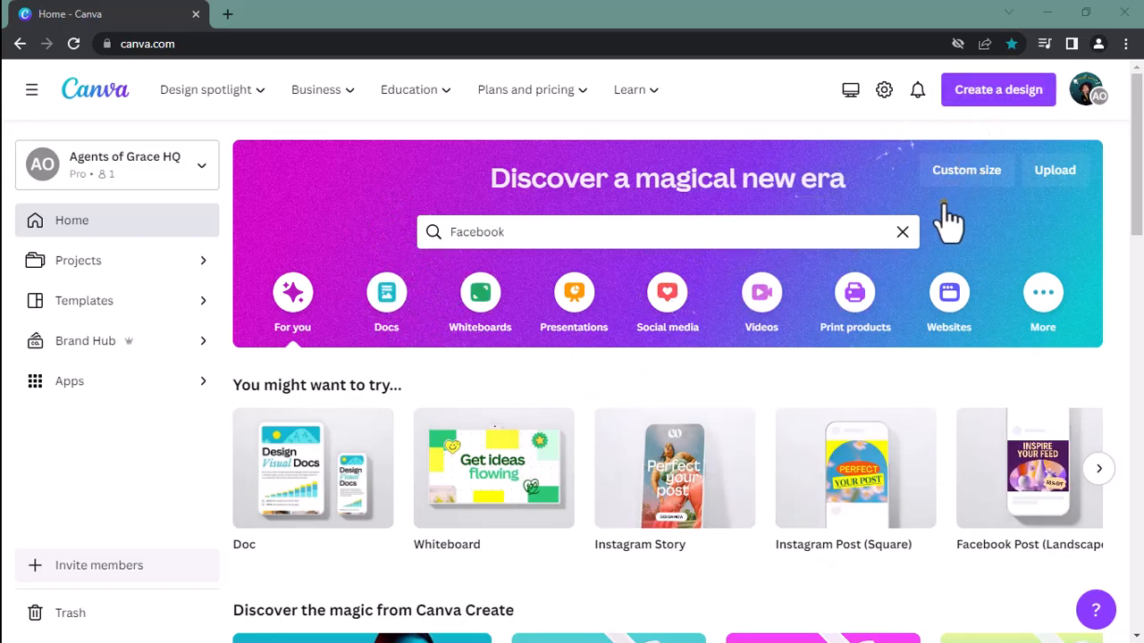
Clear the Facebook search text on the home page and close the search suggestions
{"action": "left_click", "coordinate": [901, 232]}
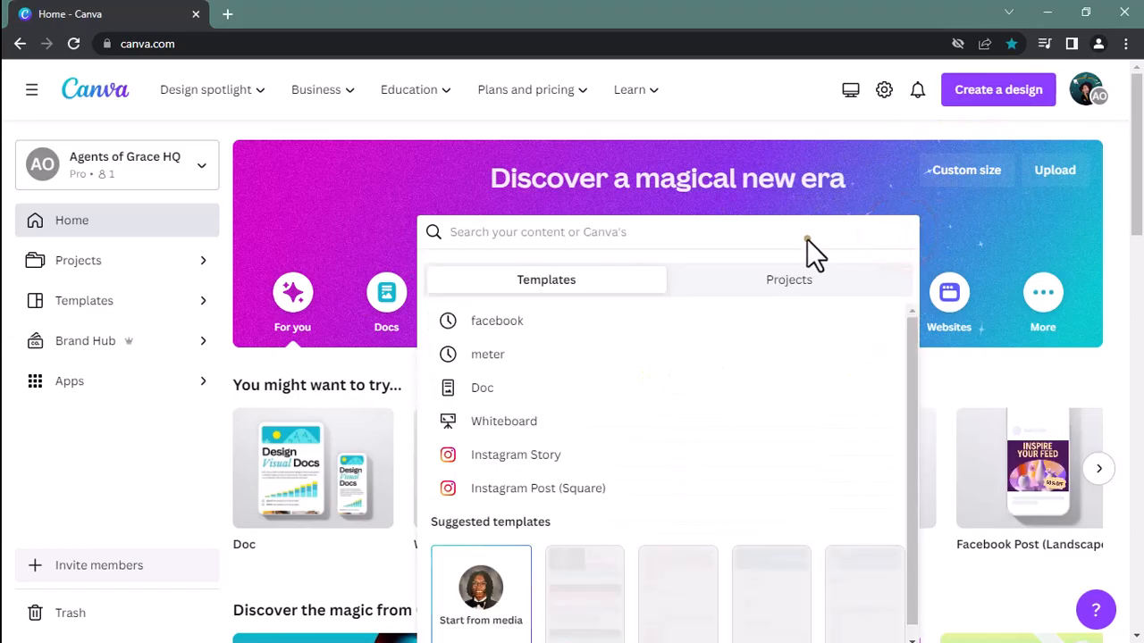
{"action": "left_click", "coordinate": [595, 277]}
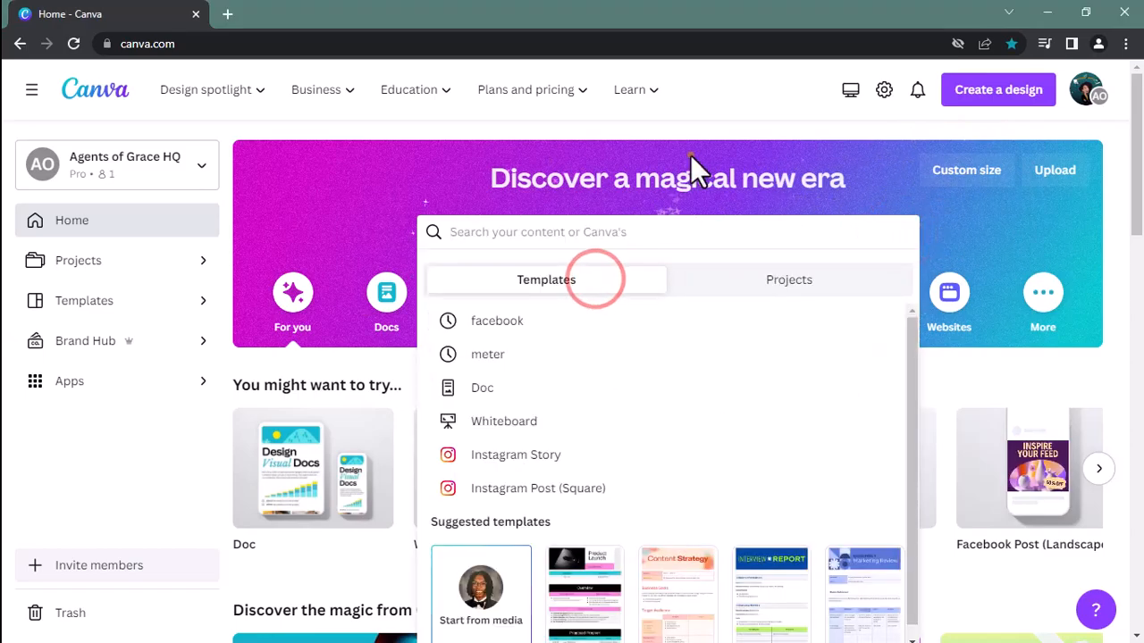
{"action": "left_click", "coordinate": [697, 121]}
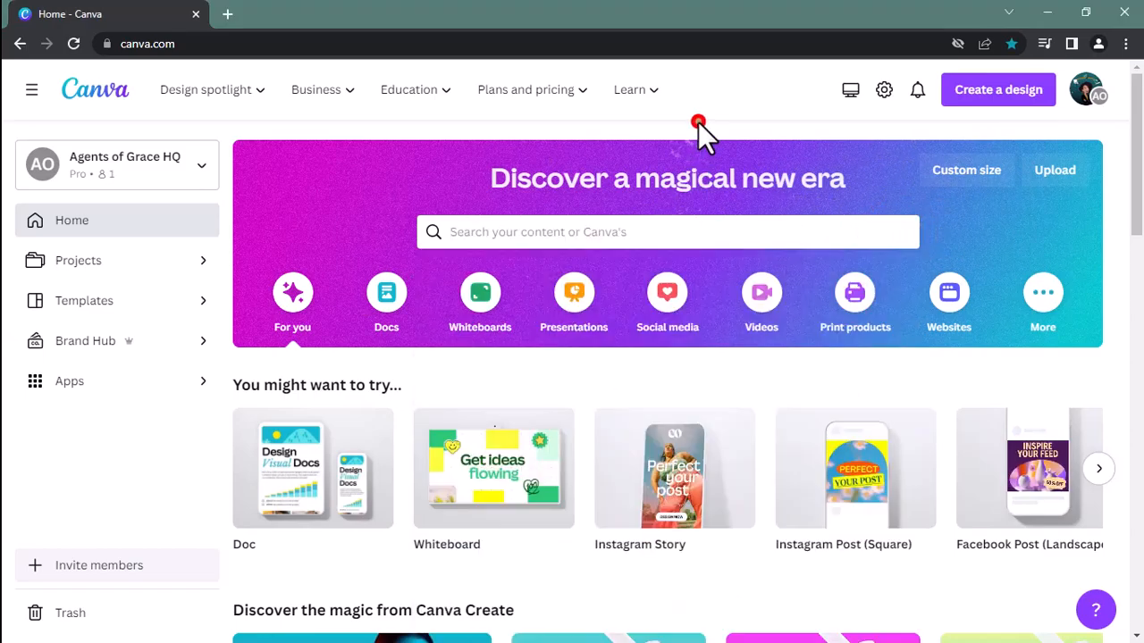
Create a new design in the Facebook Post (Square) format, 1080 × 1080 px, by searching the design types for "Facebook"
{"action": "left_click", "coordinate": [988, 116]}
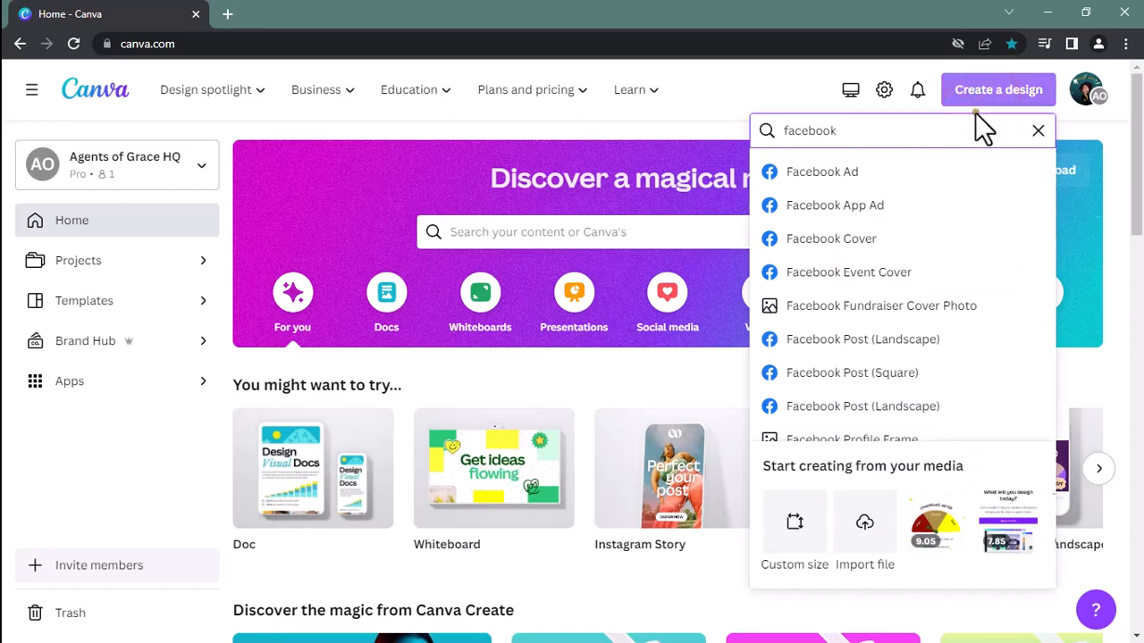
{"action": "double_click", "coordinate": [830, 130]}
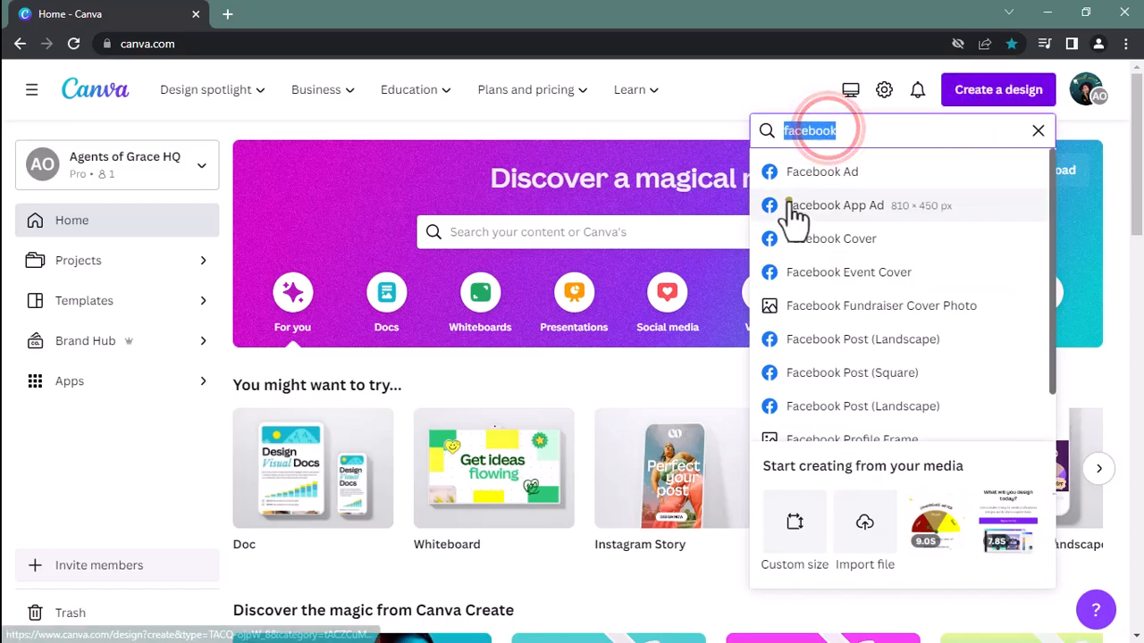
{"action": "type", "text": "F"}
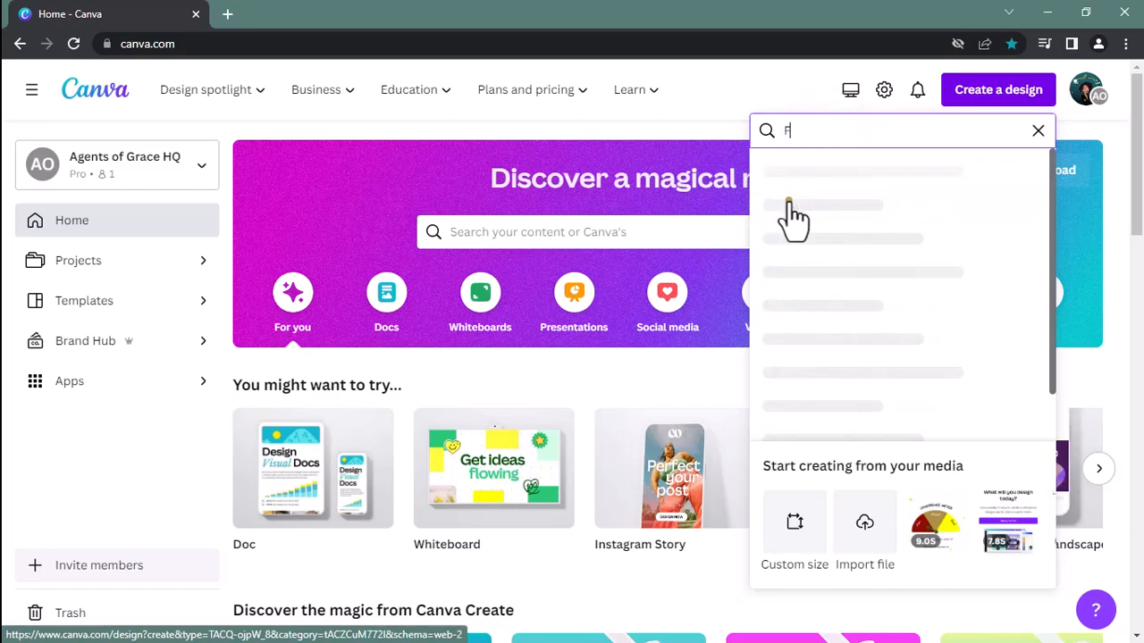
{"action": "type", "text": "acebook"}
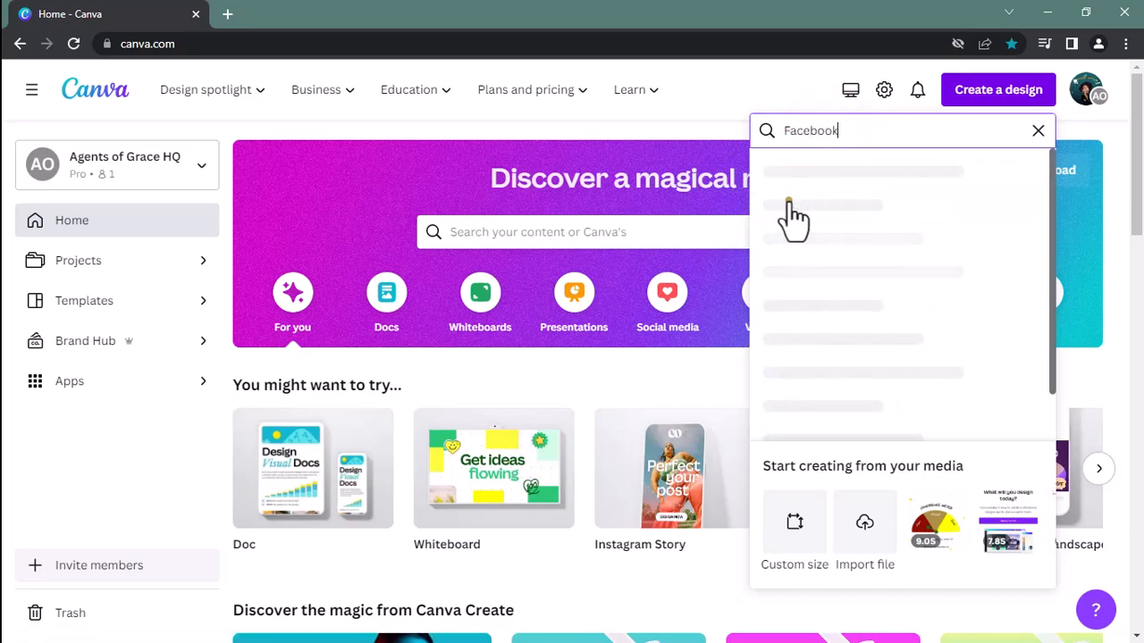
{"action": "left_click", "coordinate": [856, 134]}
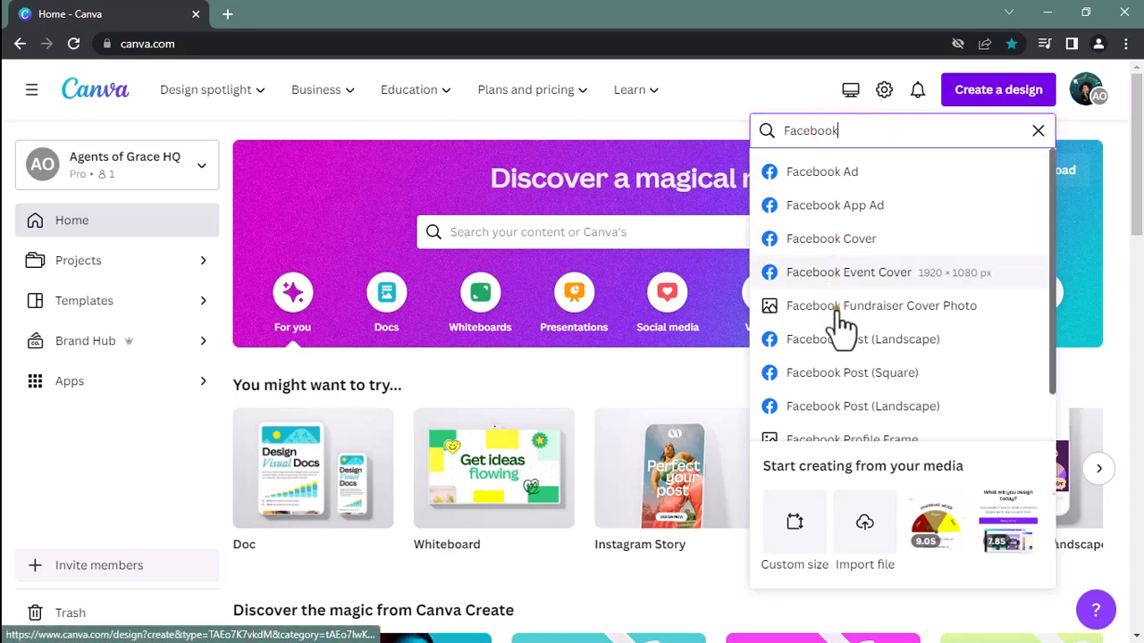
{"action": "scroll", "coordinate": [829, 420], "scroll_direction": "down", "scroll_amount": 1}
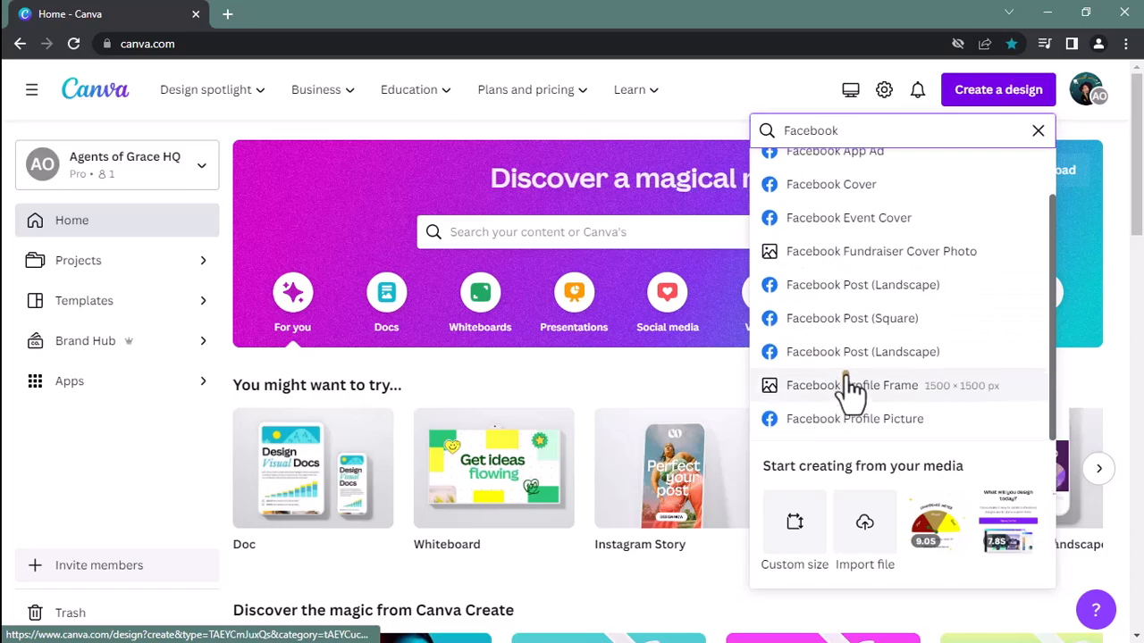
{"action": "scroll", "coordinate": [850, 388], "scroll_direction": "up", "scroll_amount": 1}
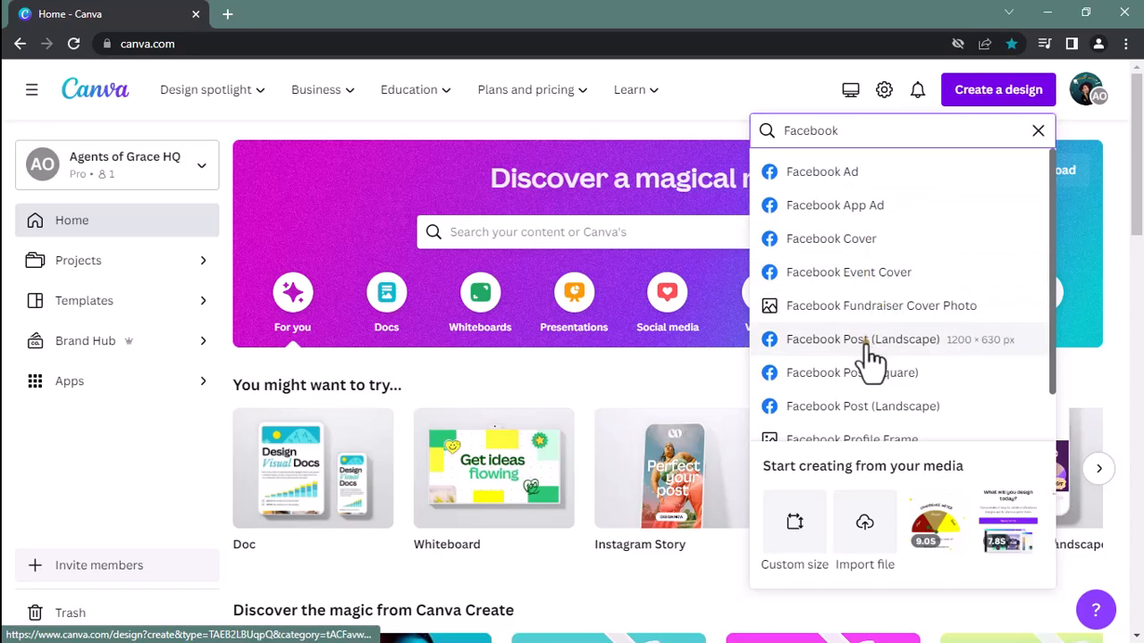
{"action": "scroll", "coordinate": [859, 418], "scroll_direction": "down", "scroll_amount": 1}
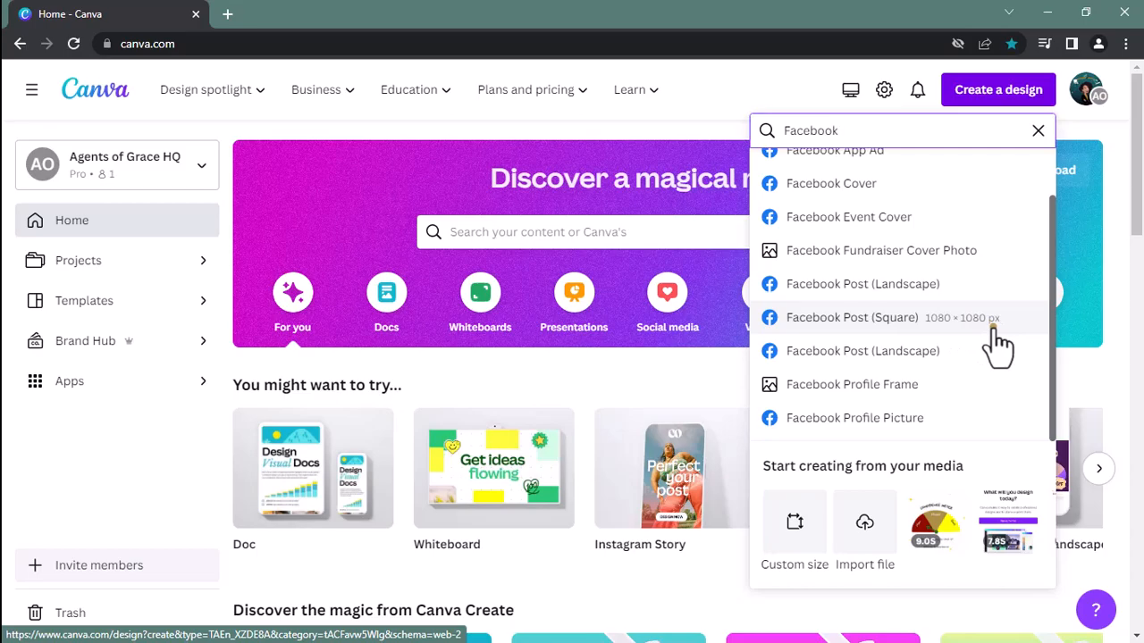
{"action": "left_click", "coordinate": [864, 326]}
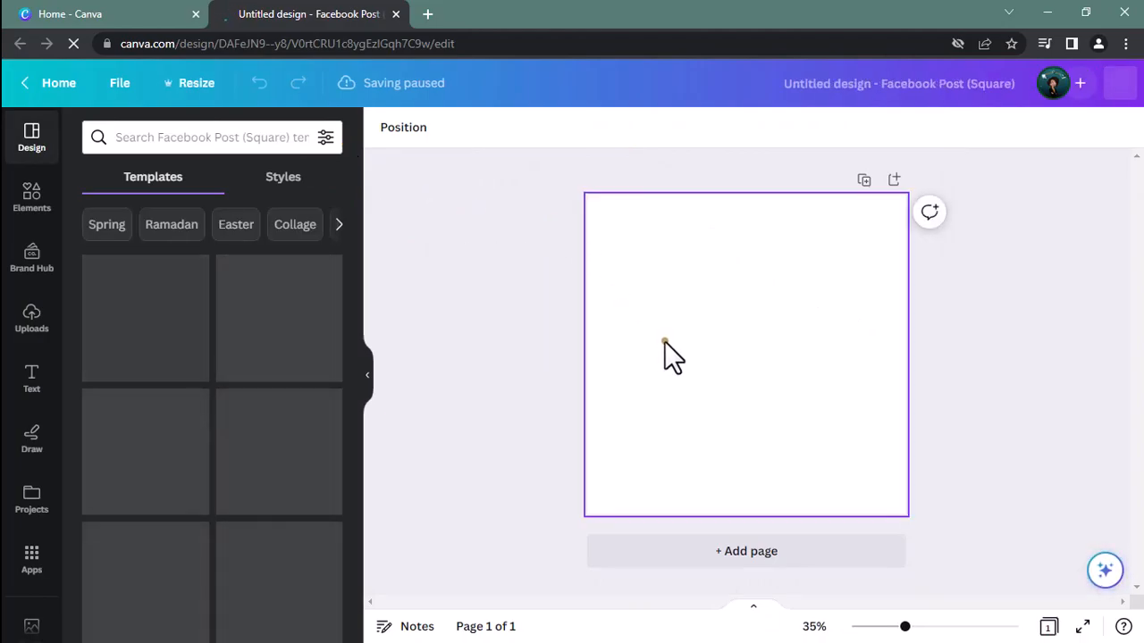
Rename the untitled design as "YouTube Facebook Post Example"
{"action": "left_click", "coordinate": [816, 83]}
{"action": "key", "text": "BackSpace"}
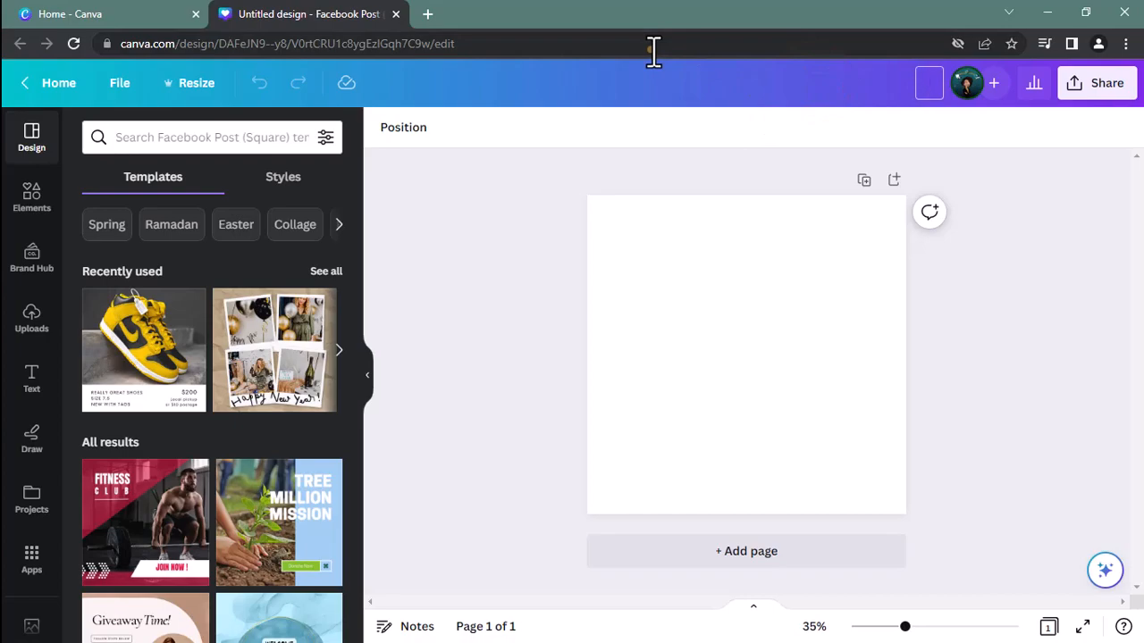
{"action": "type", "text": "YouTube Facebook"}
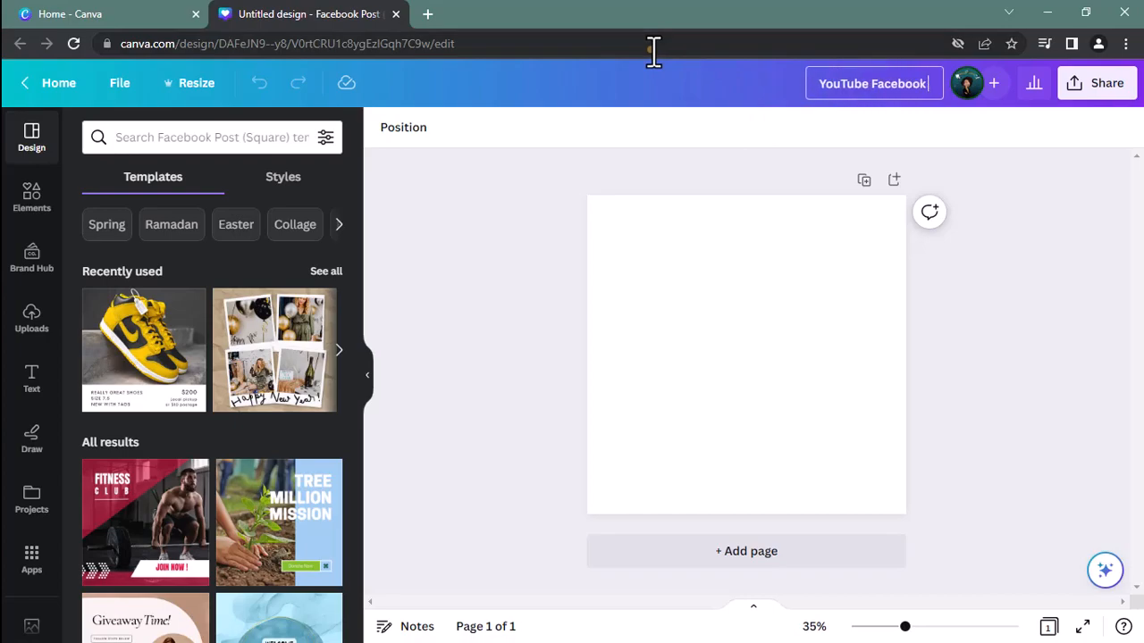
{"action": "type", "text": " Post Example"}
{"action": "key", "text": "Return"}
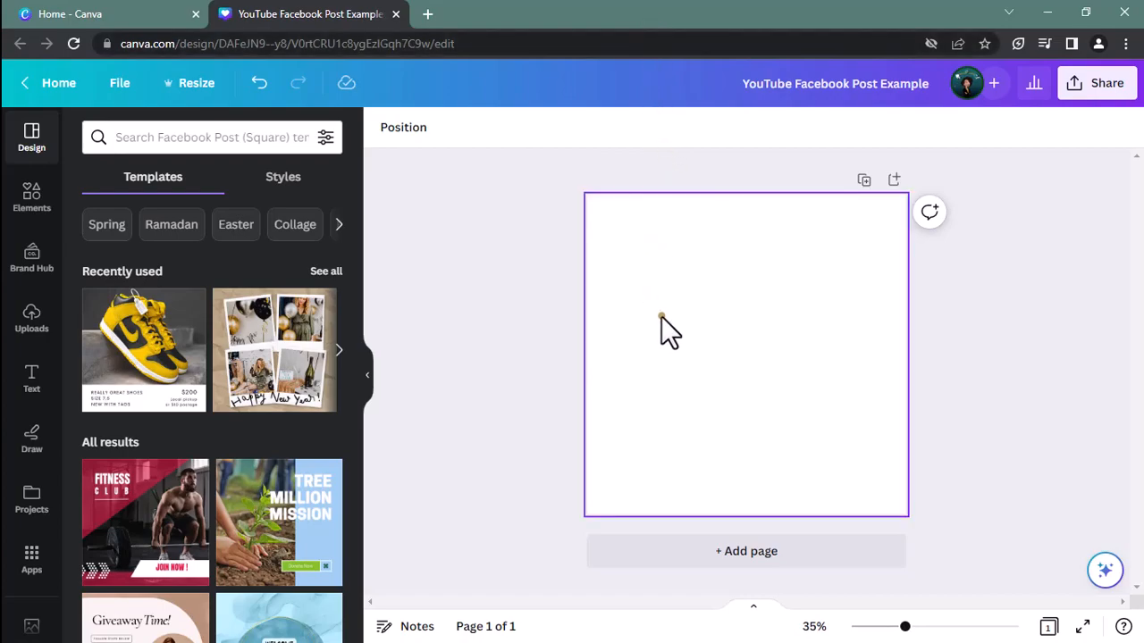
Find the "Fashion Style" This or That template among the square Facebook post templates and apply it to the blank page
{"action": "left_click", "coordinate": [36, 134]}
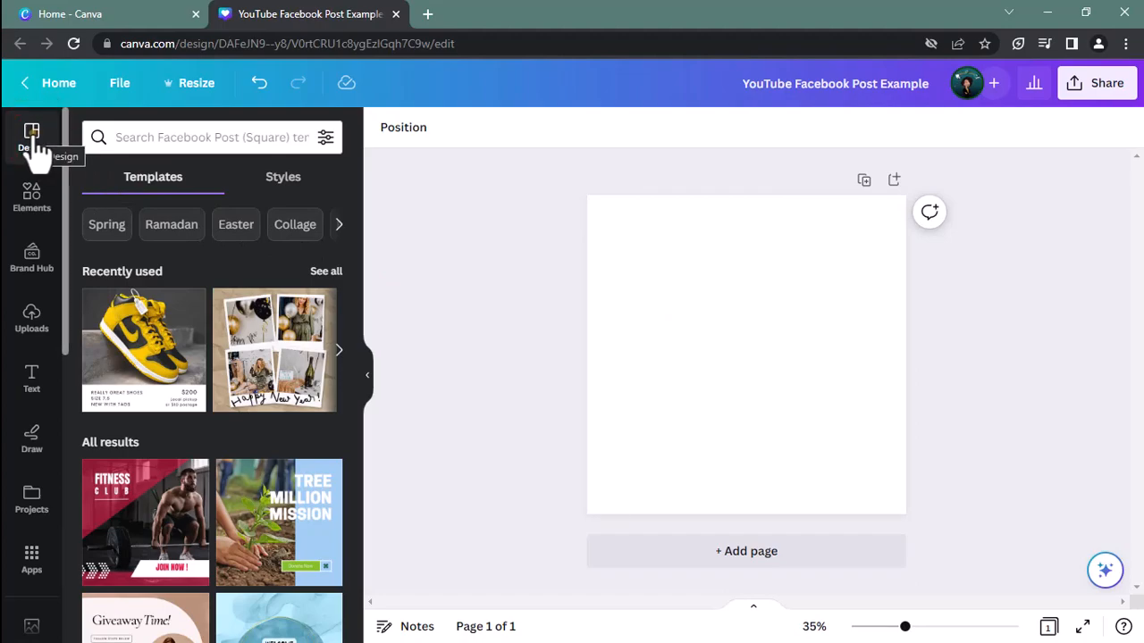
{"action": "left_click", "coordinate": [159, 186]}
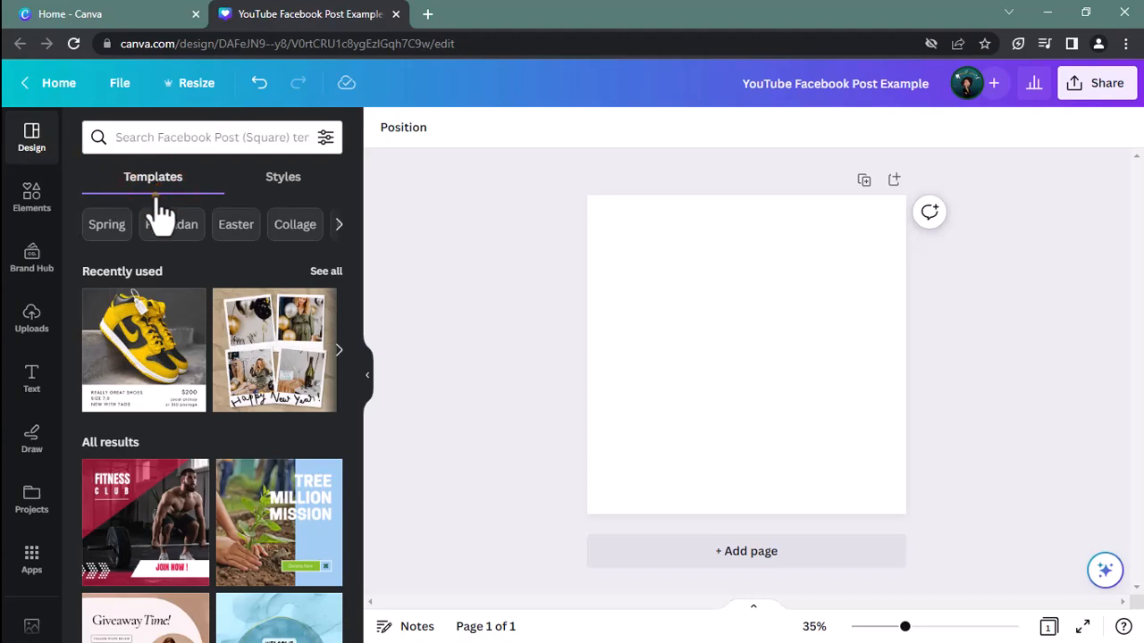
{"action": "mouse_move", "coordinate": [158, 292]}
{"action": "scroll", "coordinate": [158, 292], "scroll_direction": "down", "scroll_amount": 3}
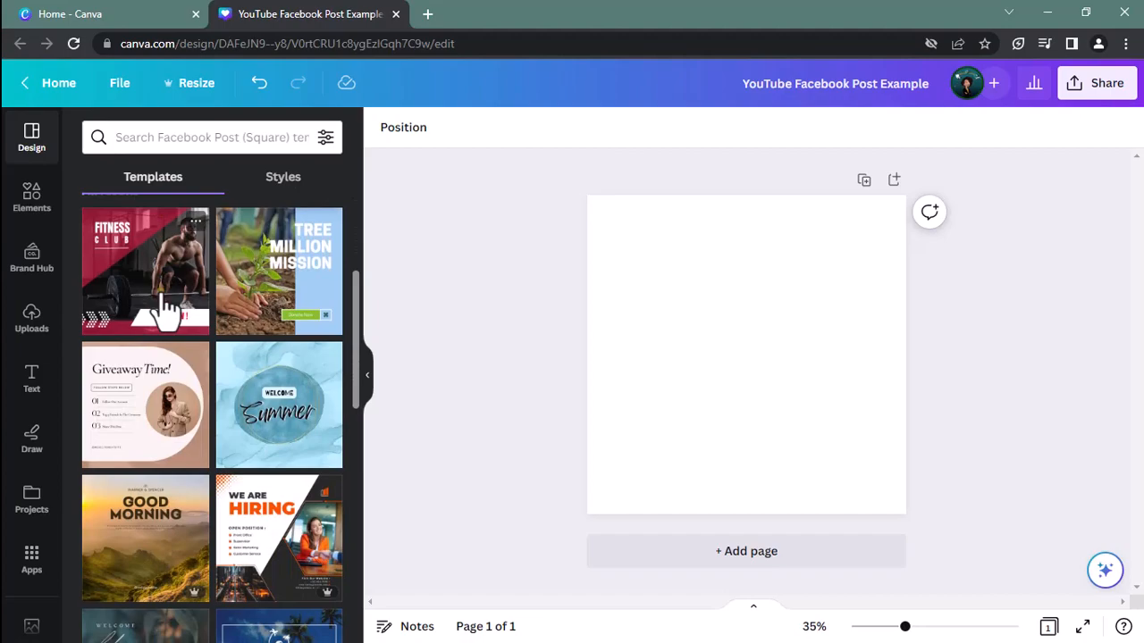
{"action": "scroll", "coordinate": [165, 308], "scroll_direction": "down", "scroll_amount": 4}
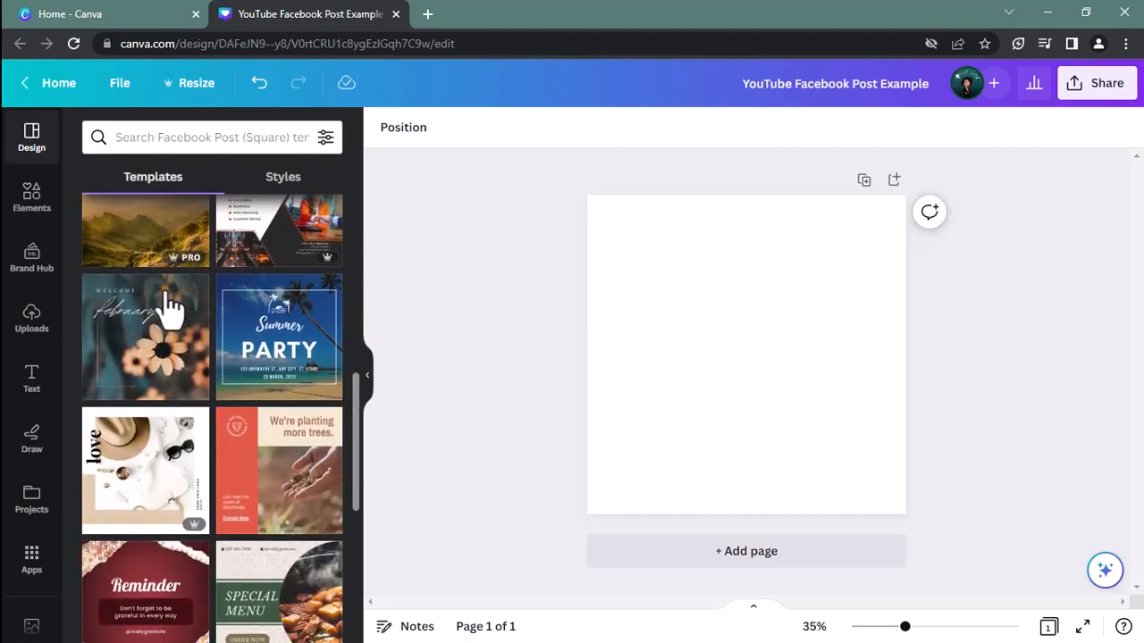
{"action": "scroll", "coordinate": [170, 304], "scroll_direction": "down", "scroll_amount": 5}
{"action": "scroll", "coordinate": [182, 299], "scroll_direction": "down", "scroll_amount": 4}
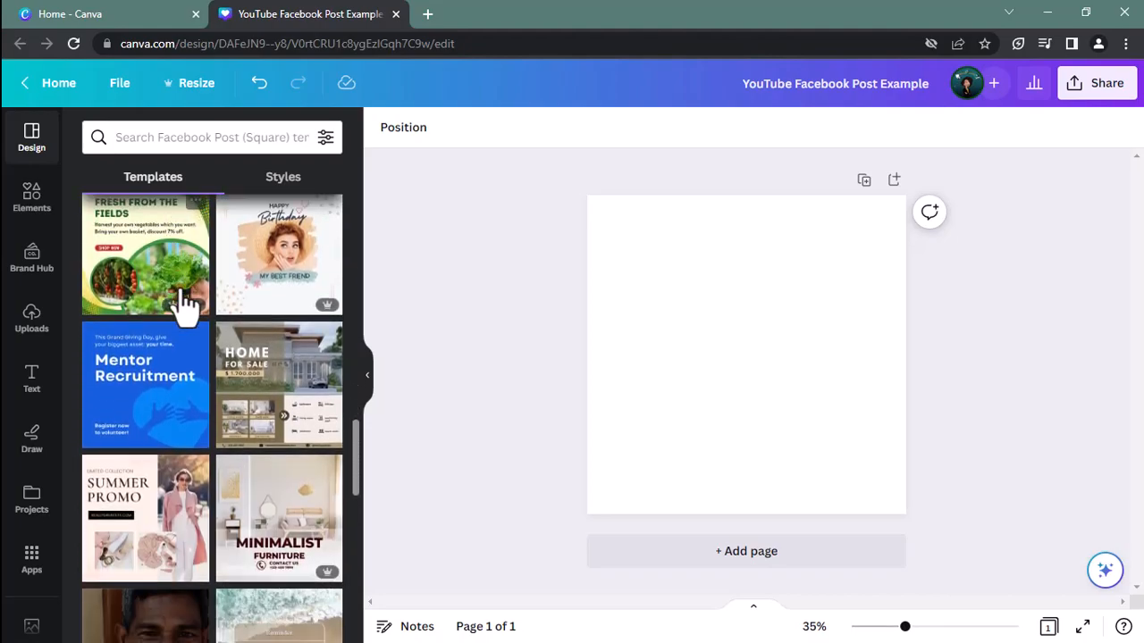
{"action": "scroll", "coordinate": [183, 304], "scroll_direction": "down", "scroll_amount": 3}
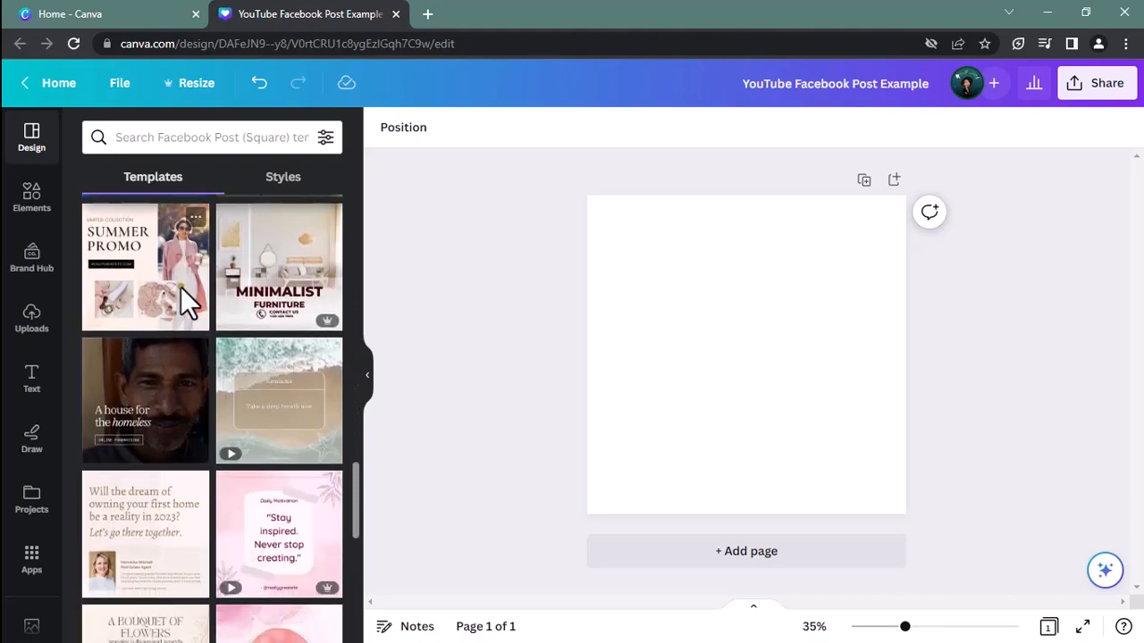
{"action": "scroll", "coordinate": [181, 301], "scroll_direction": "down", "scroll_amount": 1}
{"action": "scroll", "coordinate": [186, 302], "scroll_direction": "down", "scroll_amount": 1}
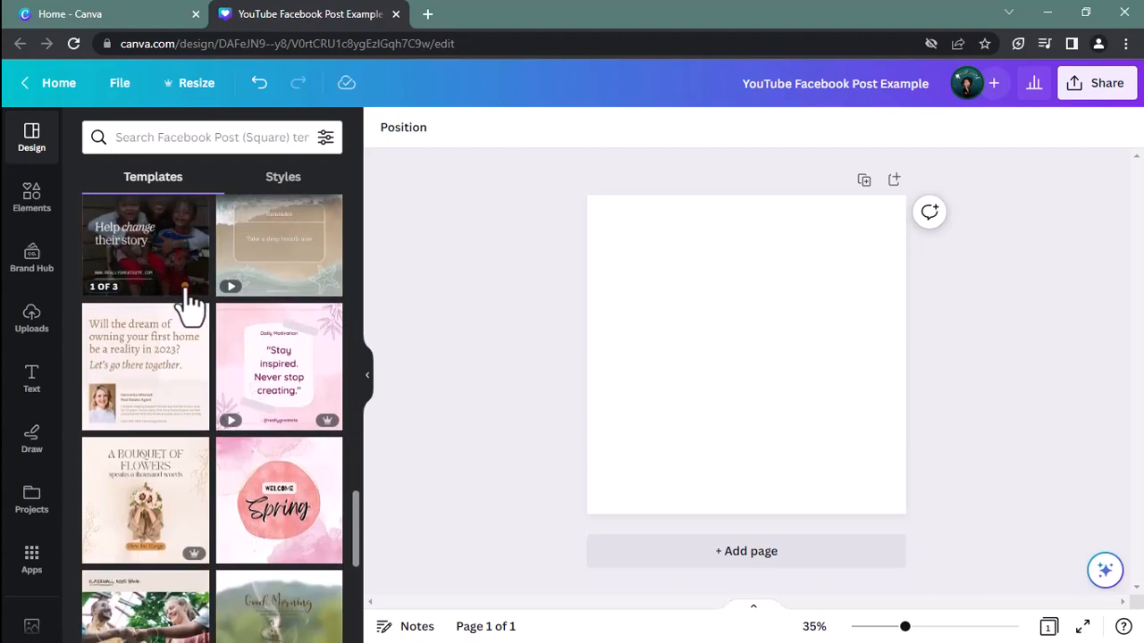
{"action": "scroll", "coordinate": [186, 303], "scroll_direction": "down", "scroll_amount": 4}
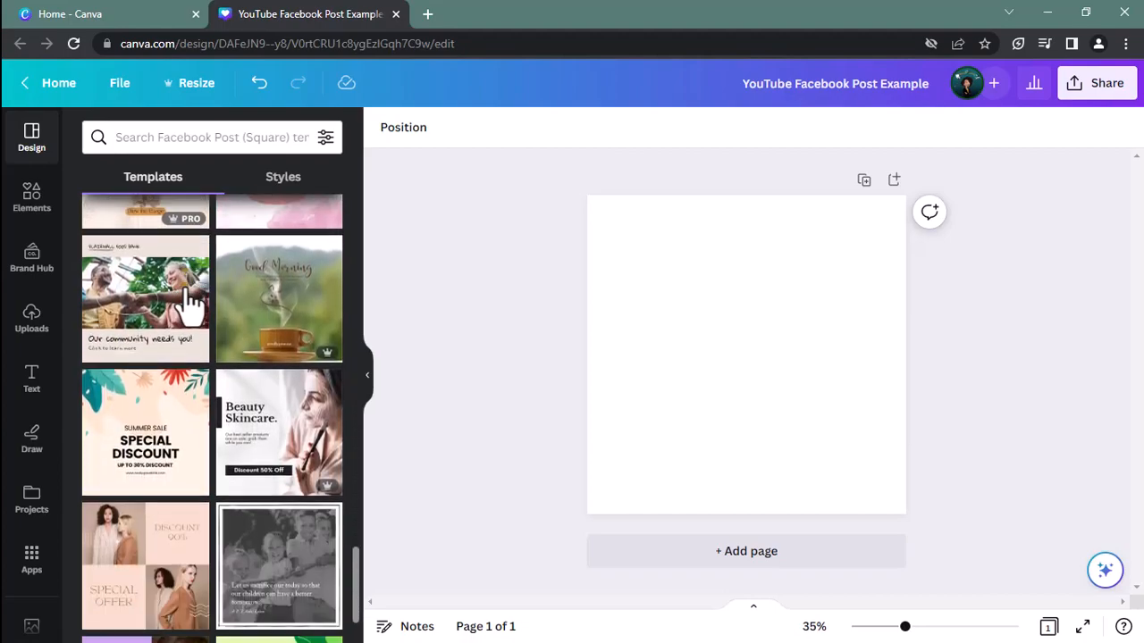
{"action": "scroll", "coordinate": [189, 302], "scroll_direction": "down", "scroll_amount": 3}
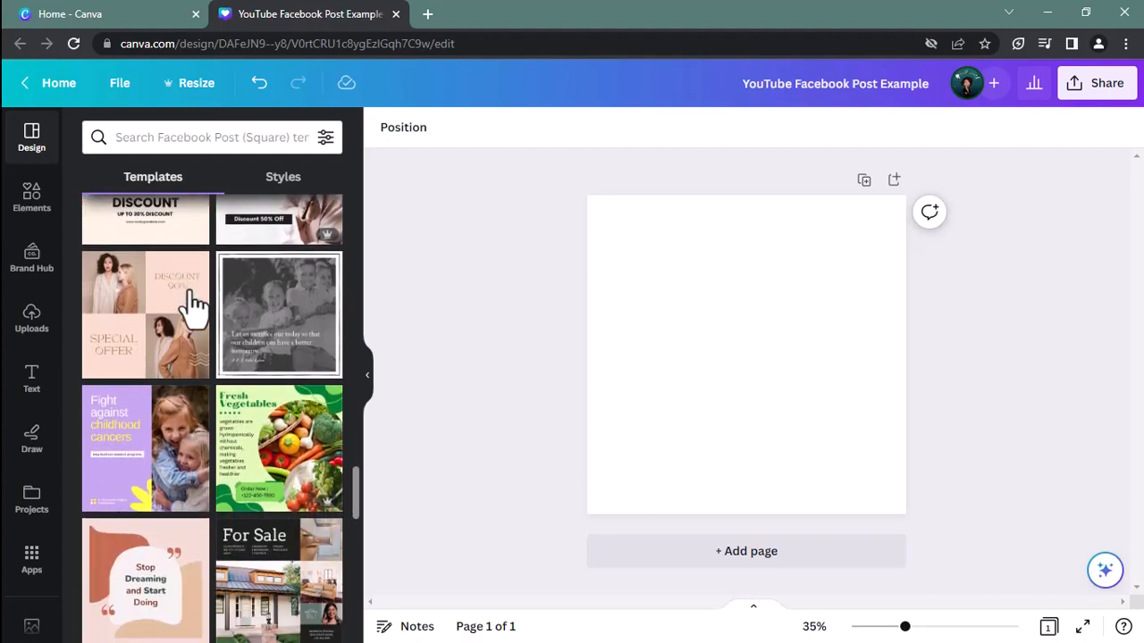
{"action": "scroll", "coordinate": [192, 303], "scroll_direction": "down", "scroll_amount": 1}
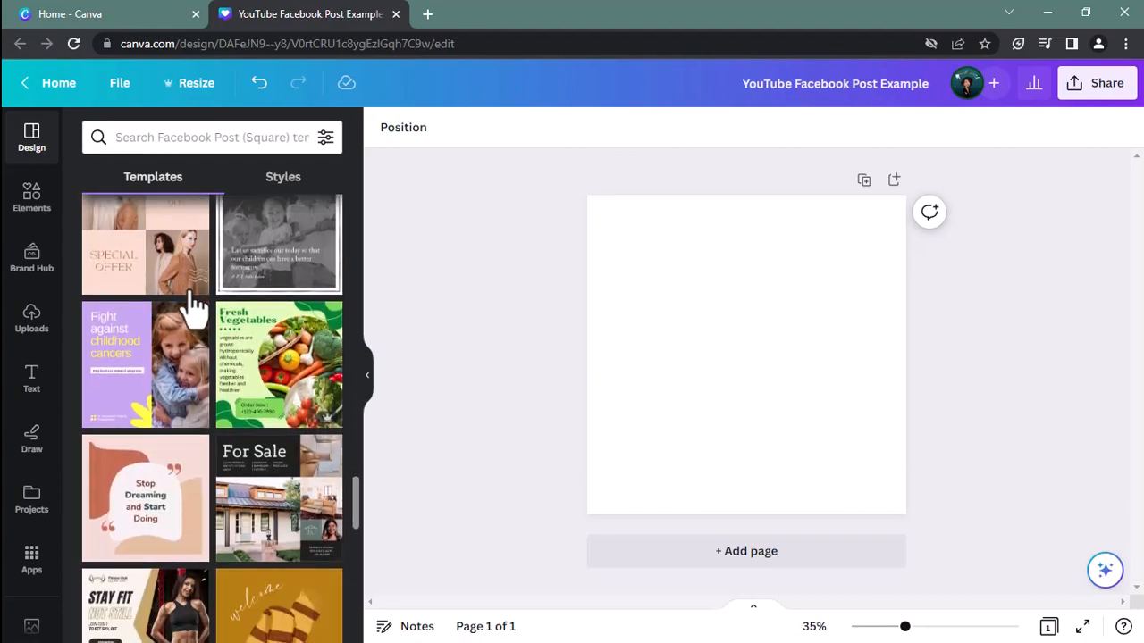
{"action": "scroll", "coordinate": [192, 304], "scroll_direction": "down", "scroll_amount": 2}
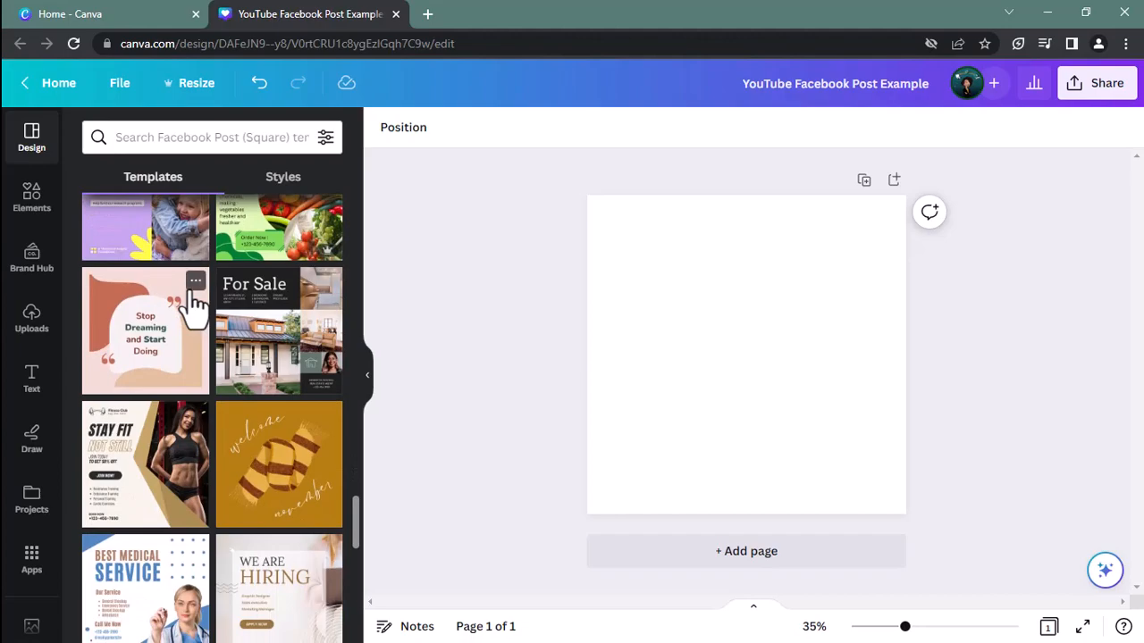
{"action": "scroll", "coordinate": [194, 302], "scroll_direction": "down", "scroll_amount": 1}
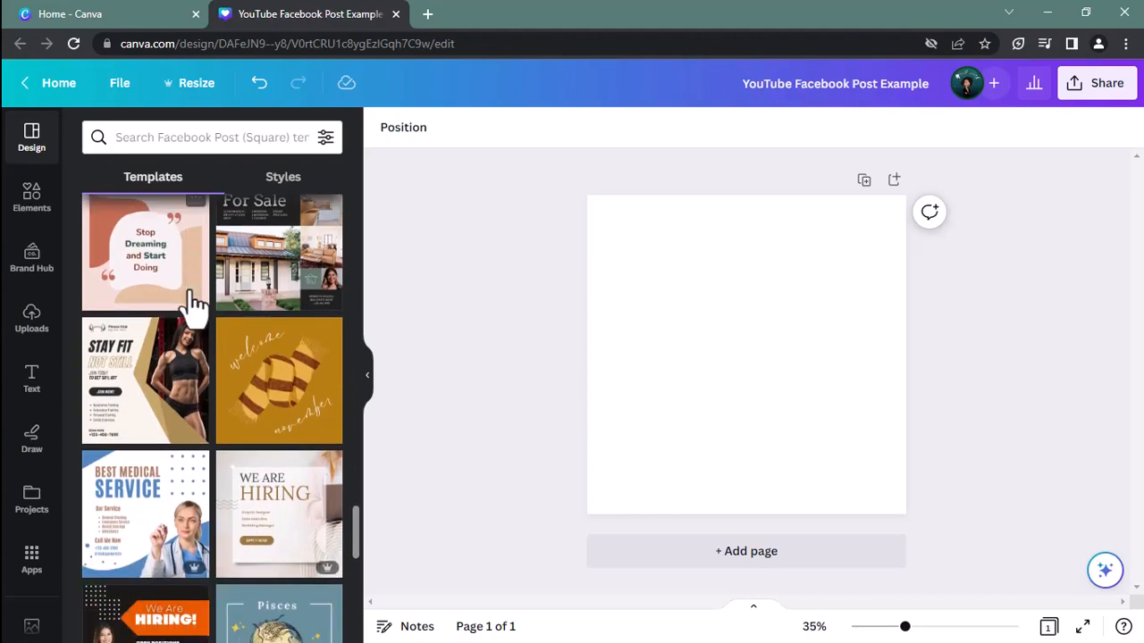
{"action": "scroll", "coordinate": [194, 302], "scroll_direction": "down", "scroll_amount": 1}
{"action": "scroll", "coordinate": [193, 302], "scroll_direction": "down", "scroll_amount": 2}
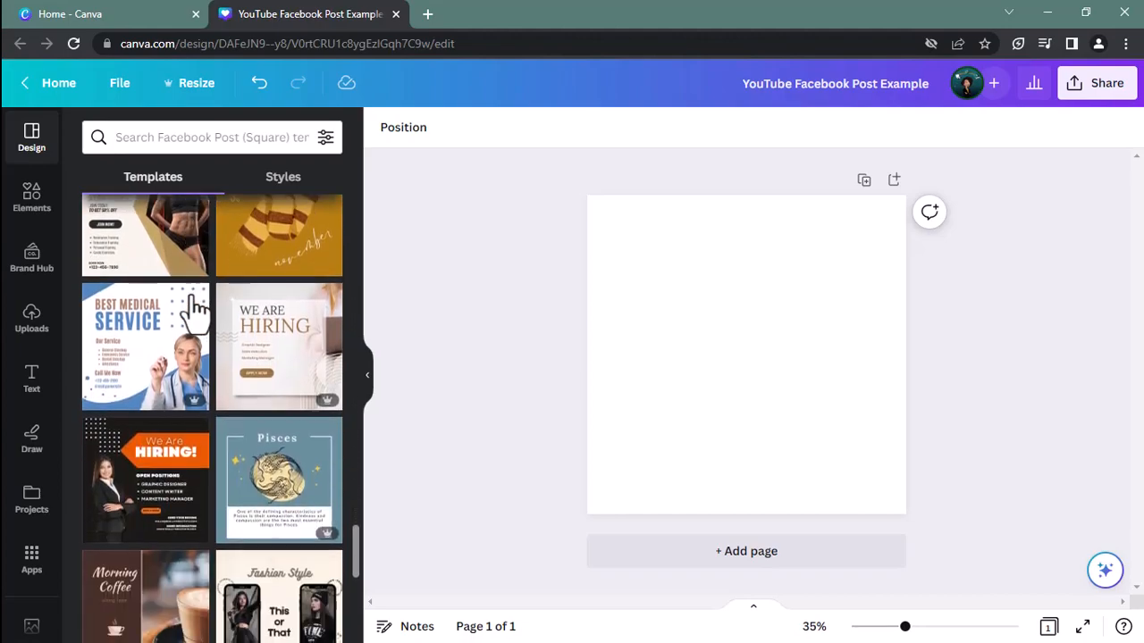
{"action": "scroll", "coordinate": [196, 308], "scroll_direction": "down", "scroll_amount": 1}
{"action": "scroll", "coordinate": [210, 317], "scroll_direction": "down", "scroll_amount": 1}
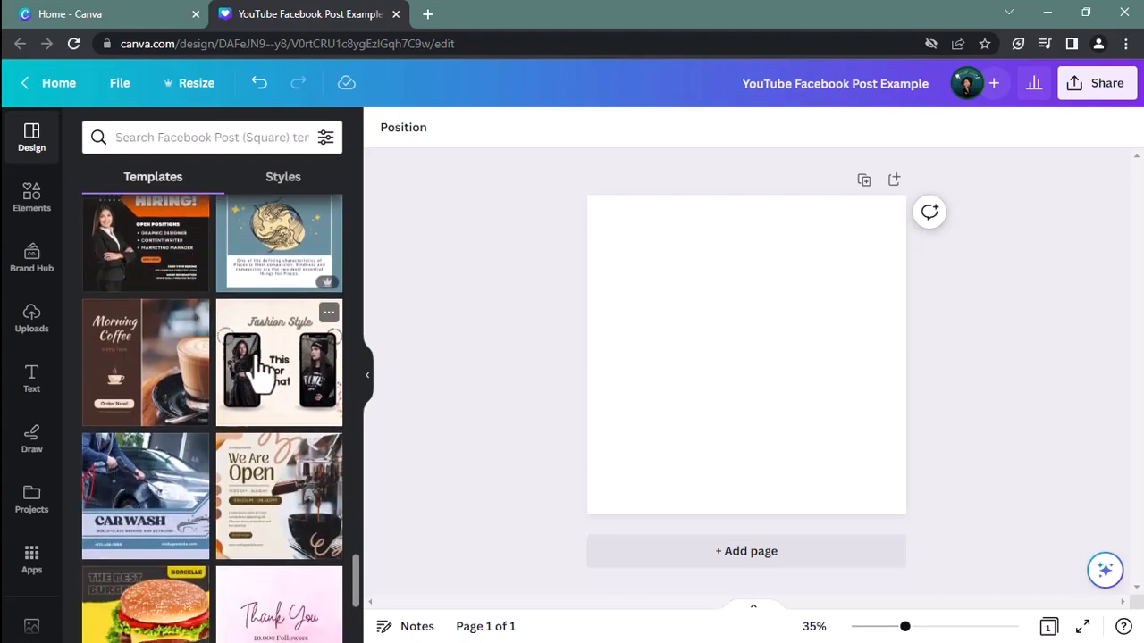
{"action": "scroll", "coordinate": [295, 384], "scroll_direction": "down", "scroll_amount": 1}
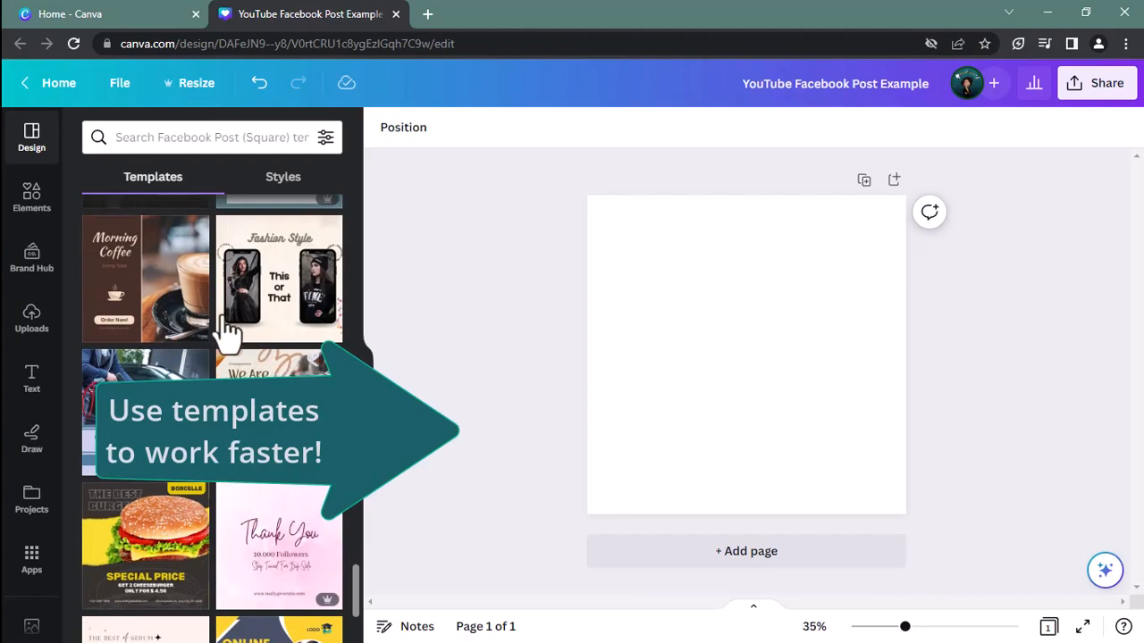
{"action": "left_click", "coordinate": [274, 302]}
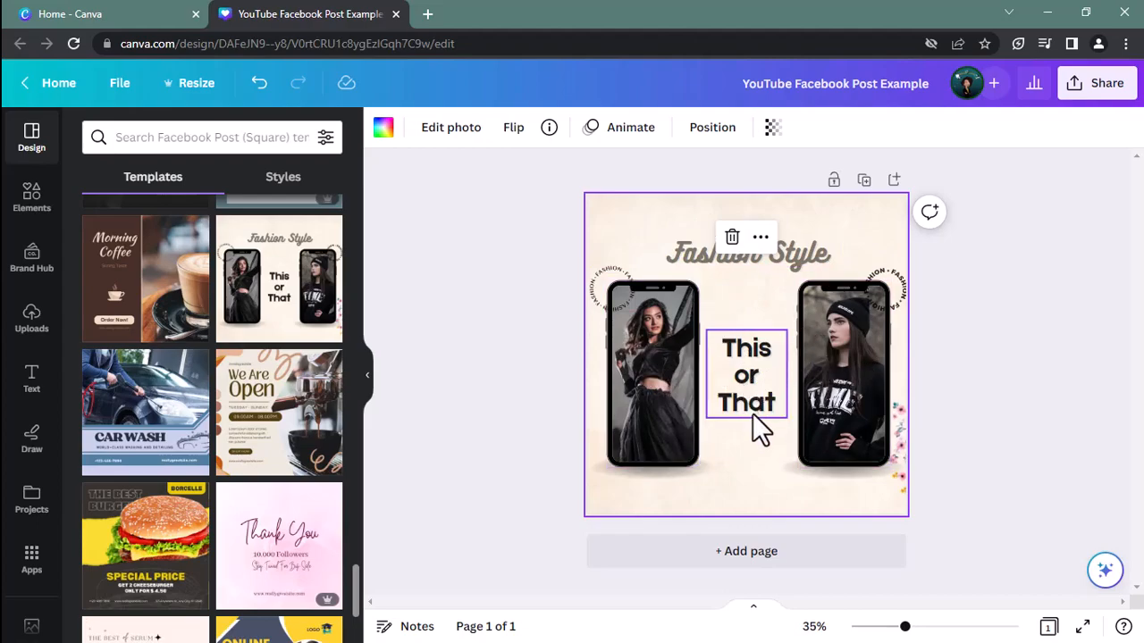
Replace the "Fashion Style" heading text with "What are you feeling today?"
{"action": "left_click", "coordinate": [664, 379]}
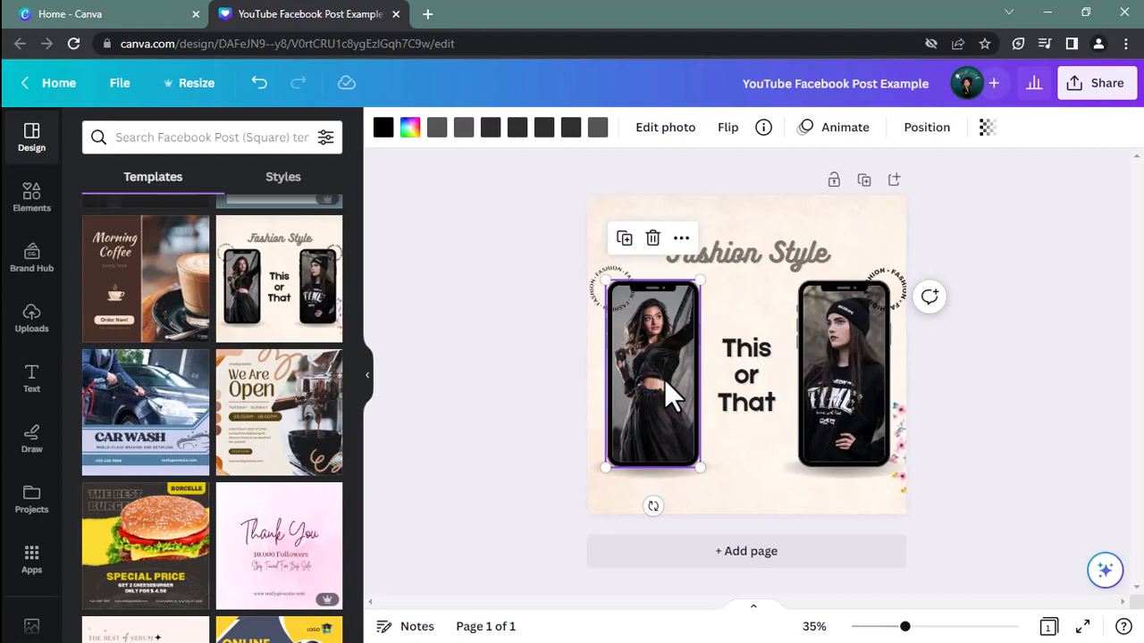
{"action": "left_click", "coordinate": [768, 261]}
{"action": "left_click", "coordinate": [769, 261]}
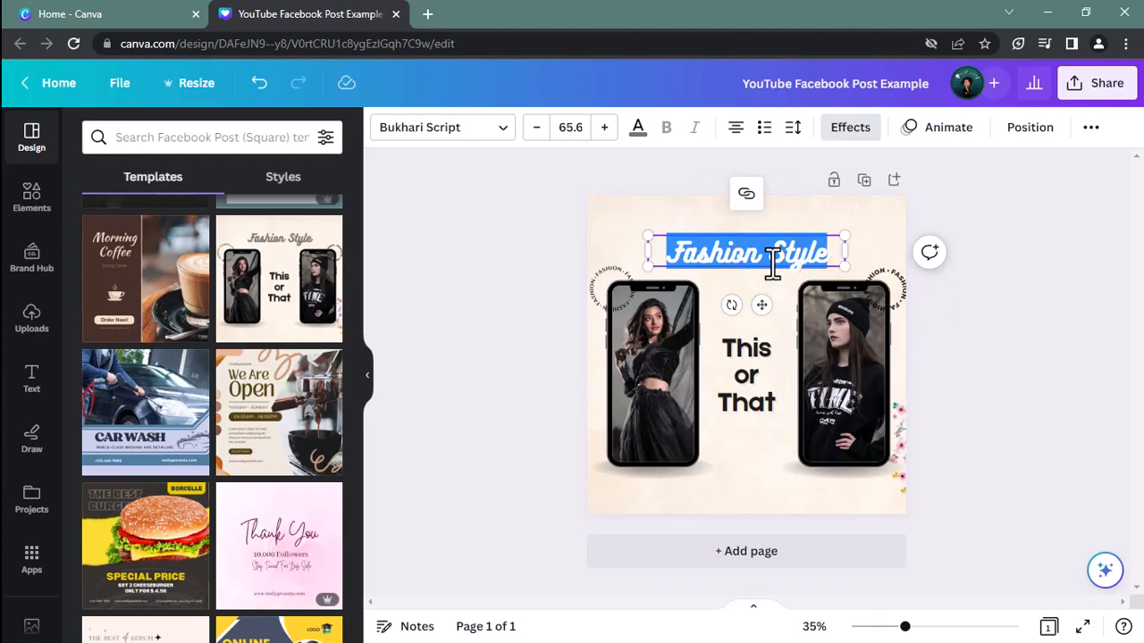
{"action": "type", "text": "What's Your"}
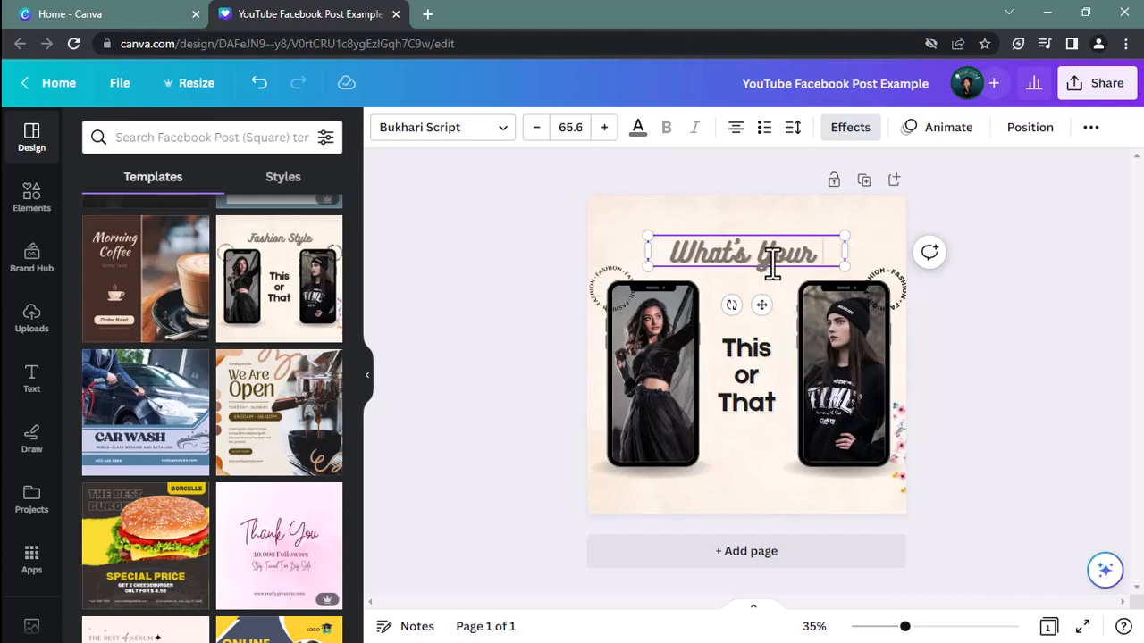
{"action": "key", "text": "BackSpace"}
{"action": "key", "text": "BackSpace"}
{"action": "key", "text": "BackSpace"}
{"action": "key", "text": "BackSpace"}
{"action": "key", "text": "BackSpace"}
{"action": "key", "text": "BackSpace"}
{"action": "key", "text": "BackSpace"}
{"action": "key", "text": "BackSpace"}
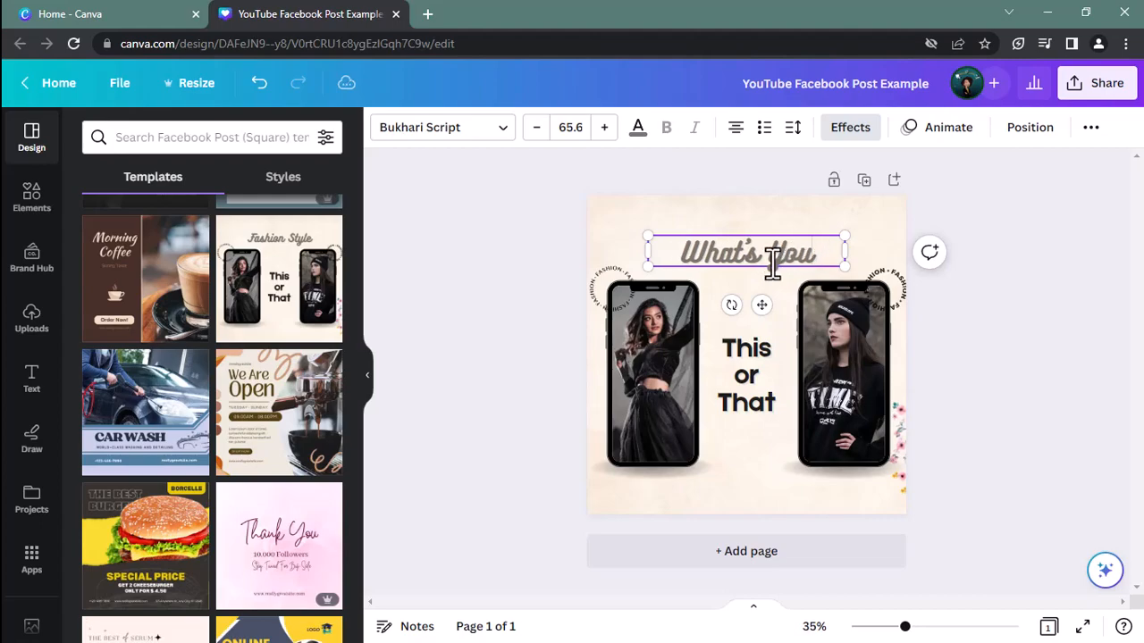
{"action": "type", "text": "are you f"}
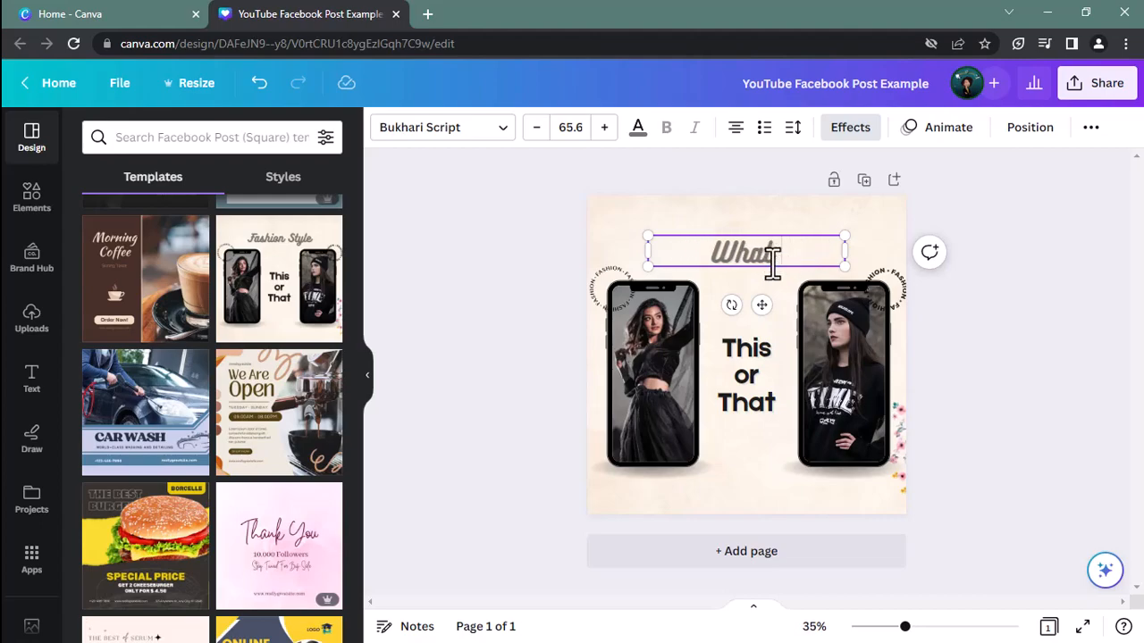
{"action": "type", "text": "eeling today?"}
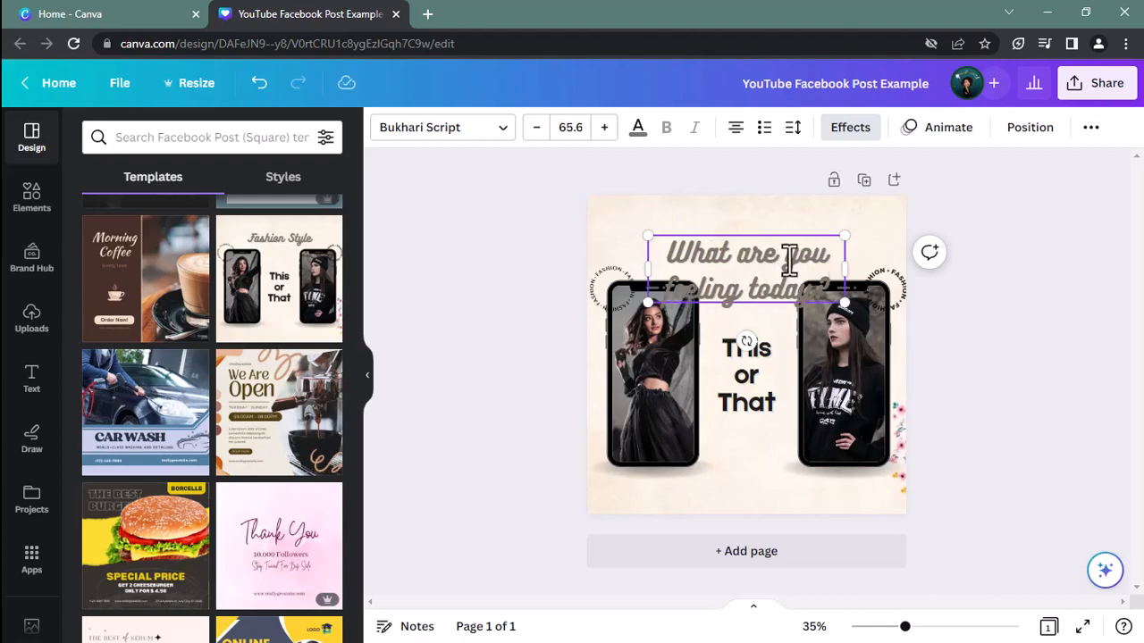
Move the two-line heading up to the top edge of the page, centred and clear of the two phone mockups
{"action": "left_click", "coordinate": [761, 204]}
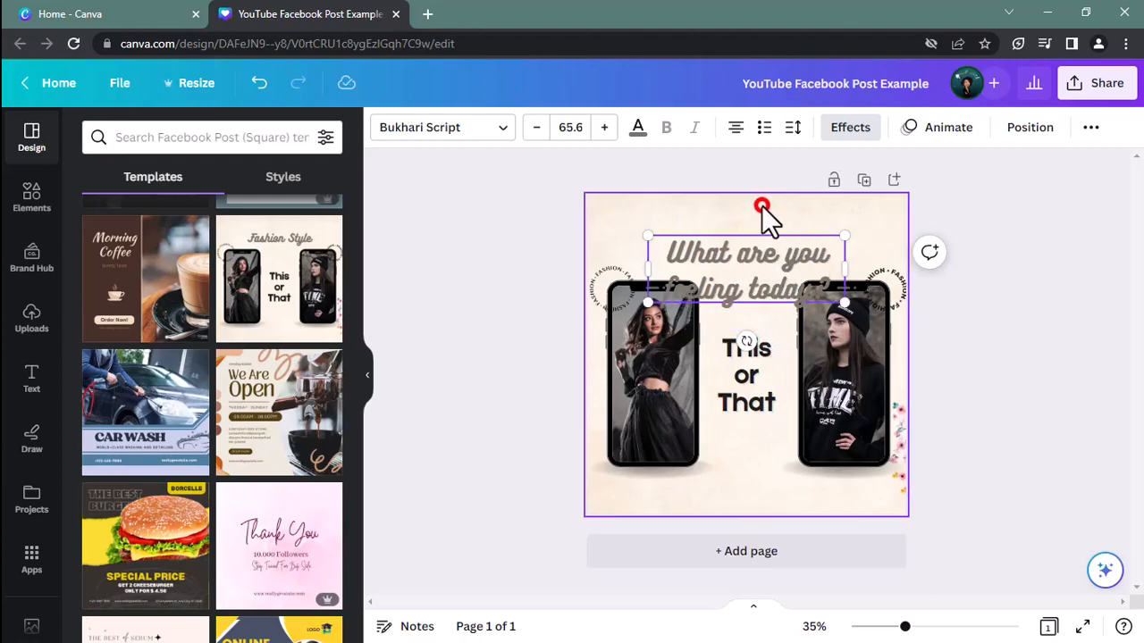
{"action": "left_click_drag", "start_coordinate": [766, 263], "coordinate": [768, 237]}
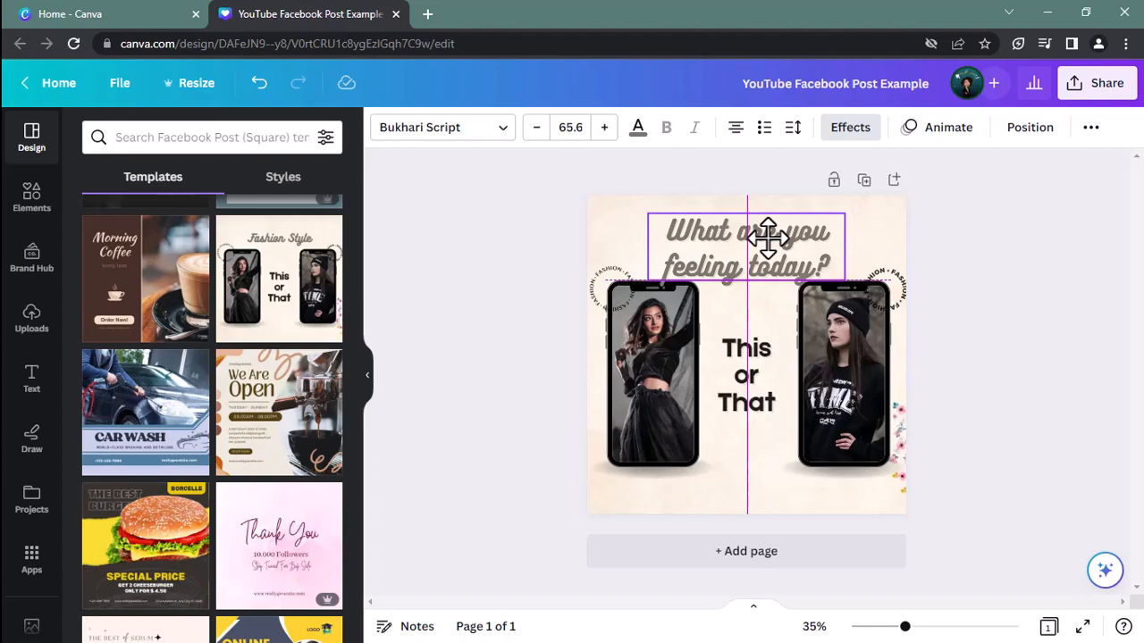
{"action": "left_click_drag", "start_coordinate": [769, 237], "coordinate": [766, 229]}
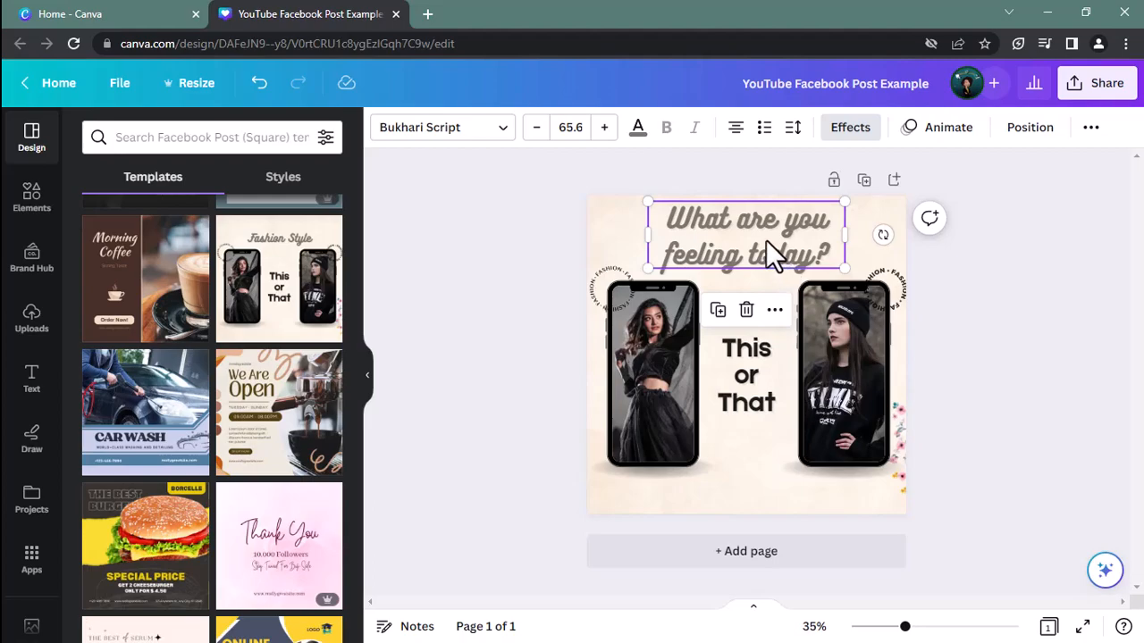
Change the heading's font to Style Script Regular from the Brand Kit fonts
{"action": "left_click", "coordinate": [478, 116]}
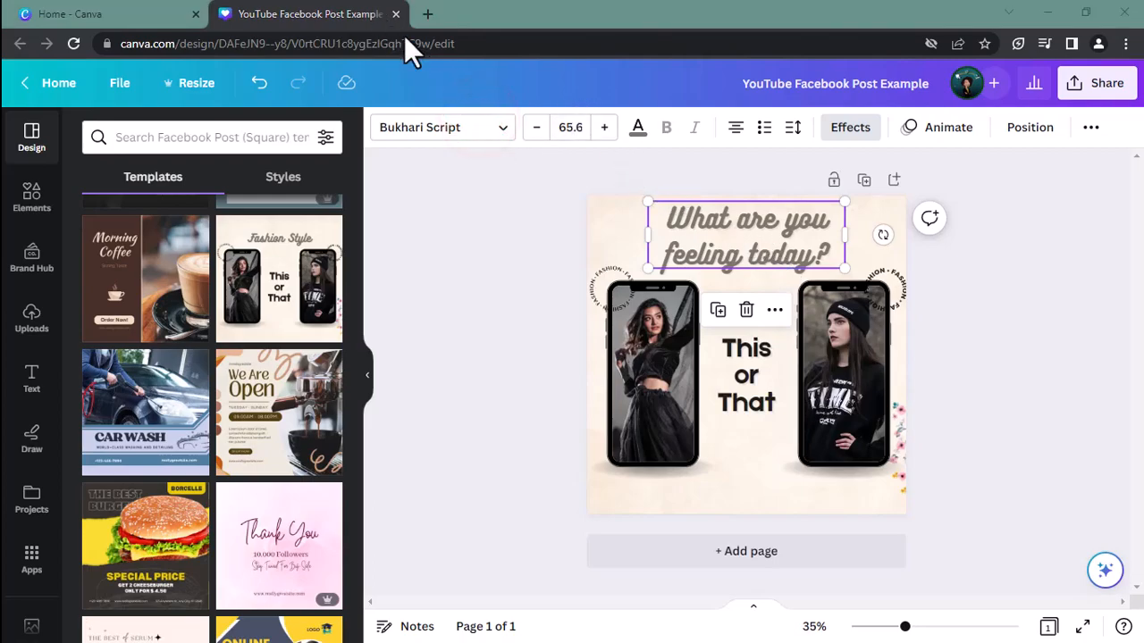
{"action": "left_click", "coordinate": [502, 132]}
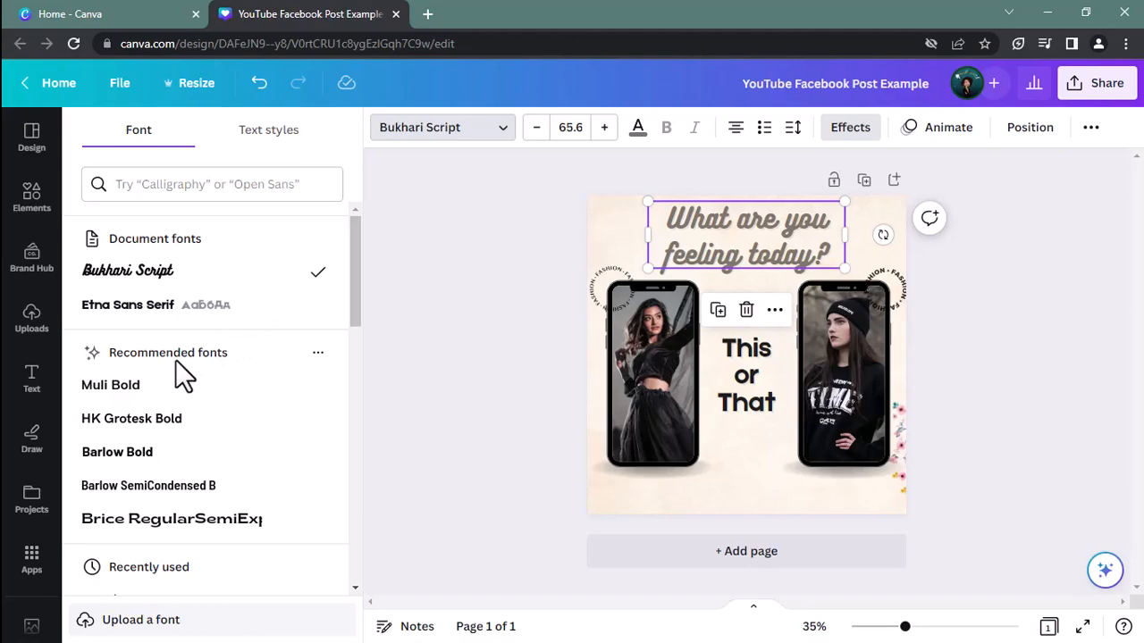
{"action": "scroll", "coordinate": [176, 366], "scroll_direction": "down", "scroll_amount": 5}
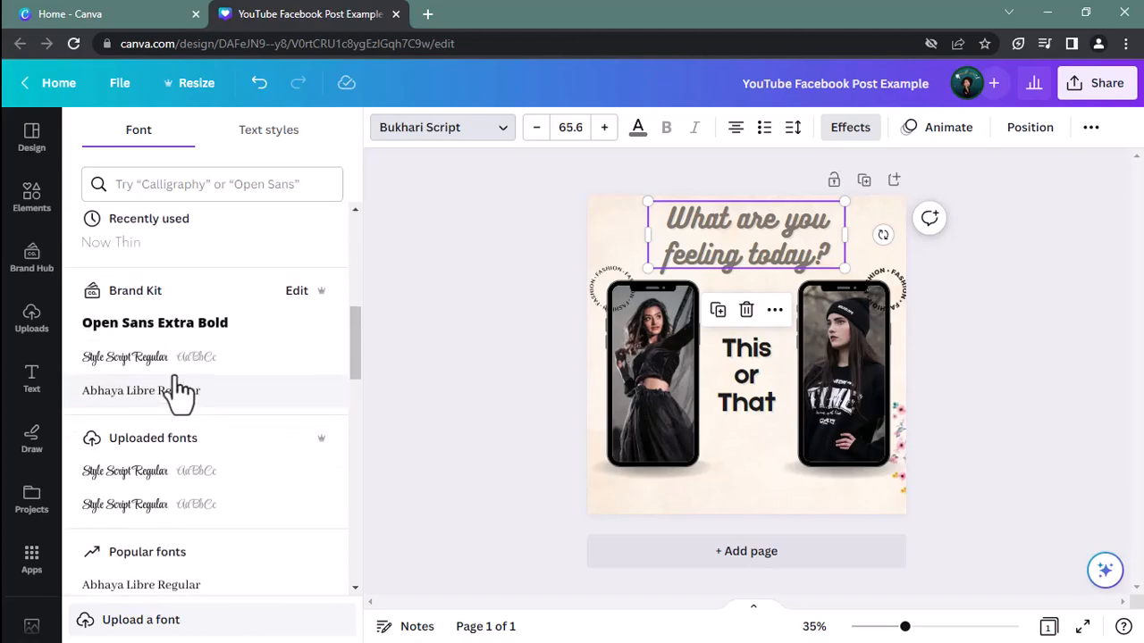
{"action": "scroll", "coordinate": [176, 377], "scroll_direction": "up", "scroll_amount": 5}
{"action": "scroll", "coordinate": [174, 373], "scroll_direction": "up", "scroll_amount": 3}
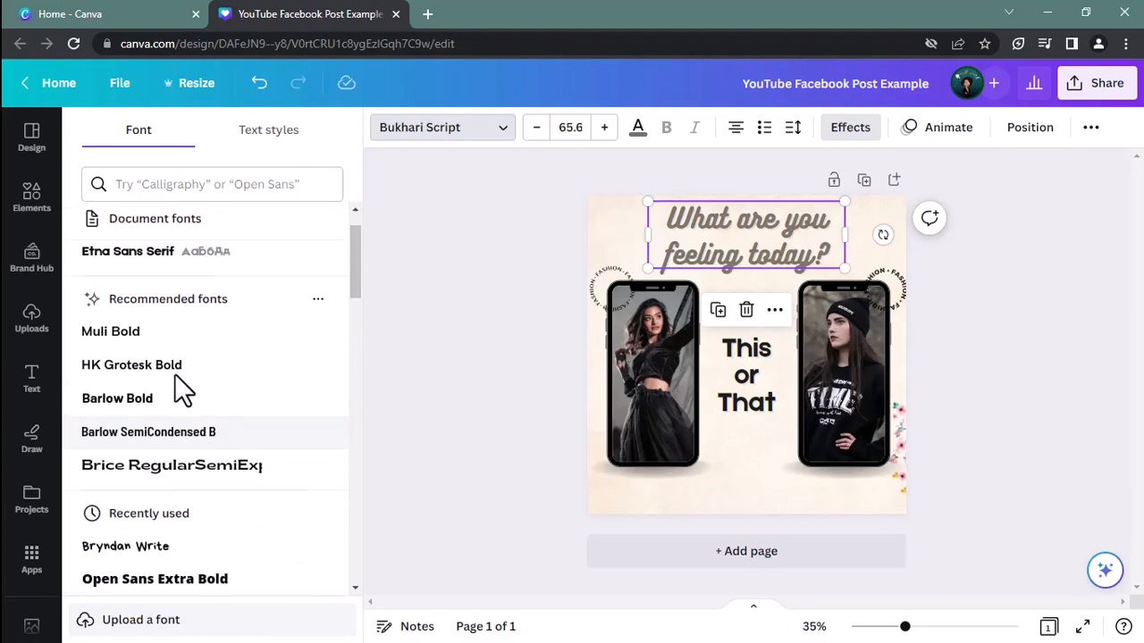
{"action": "scroll", "coordinate": [178, 383], "scroll_direction": "down", "scroll_amount": 4}
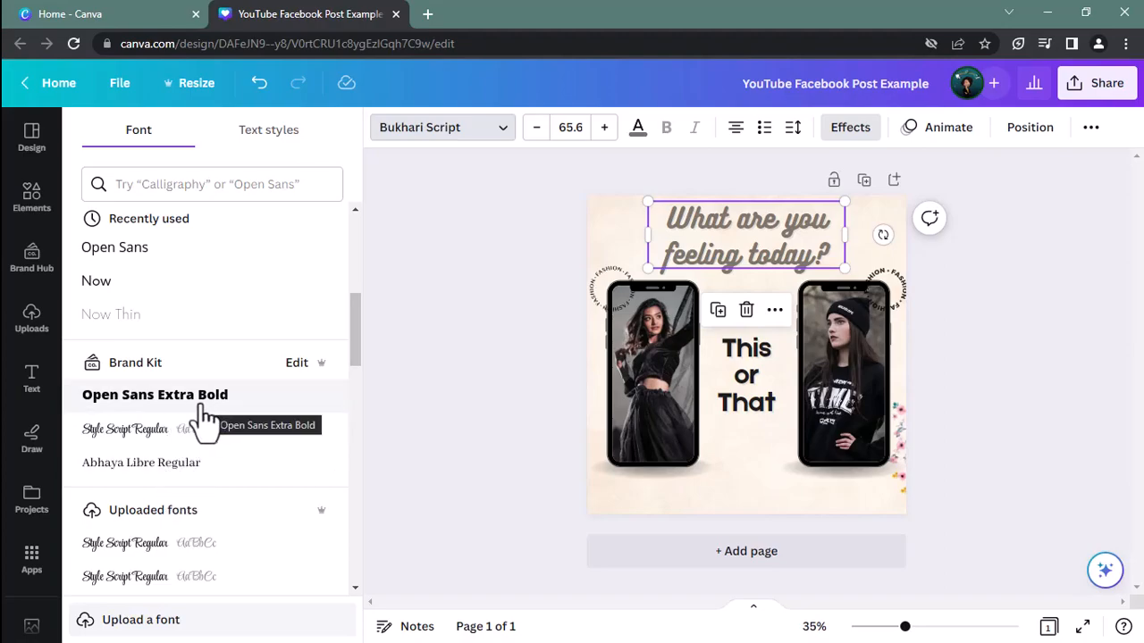
{"action": "left_click", "coordinate": [143, 430]}
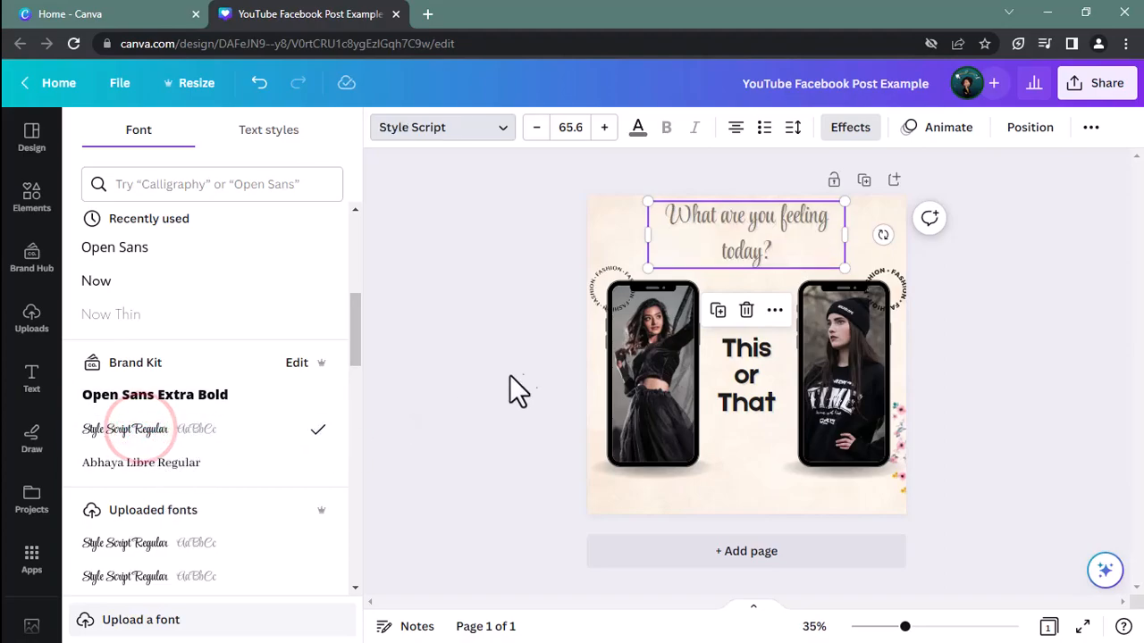
Widen the heading's text box so the text fits on one line, and centre it slightly below the page's top edge
{"action": "left_click_drag", "start_coordinate": [847, 235], "coordinate": [878, 238]}
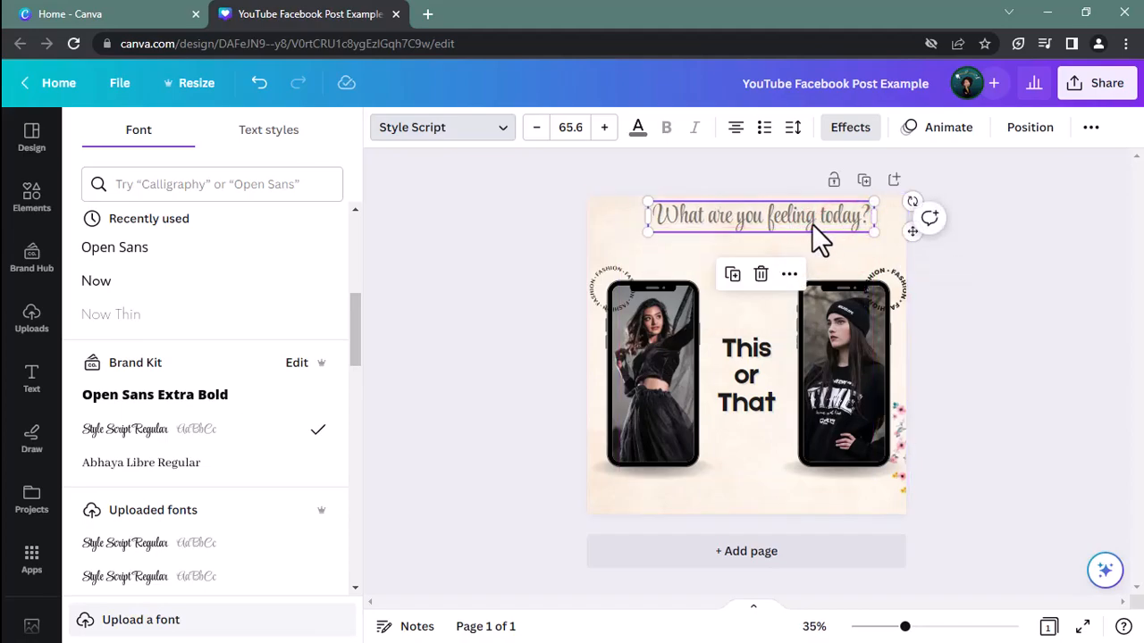
{"action": "left_click", "coordinate": [870, 217]}
{"action": "left_click_drag", "start_coordinate": [876, 217], "coordinate": [901, 243]}
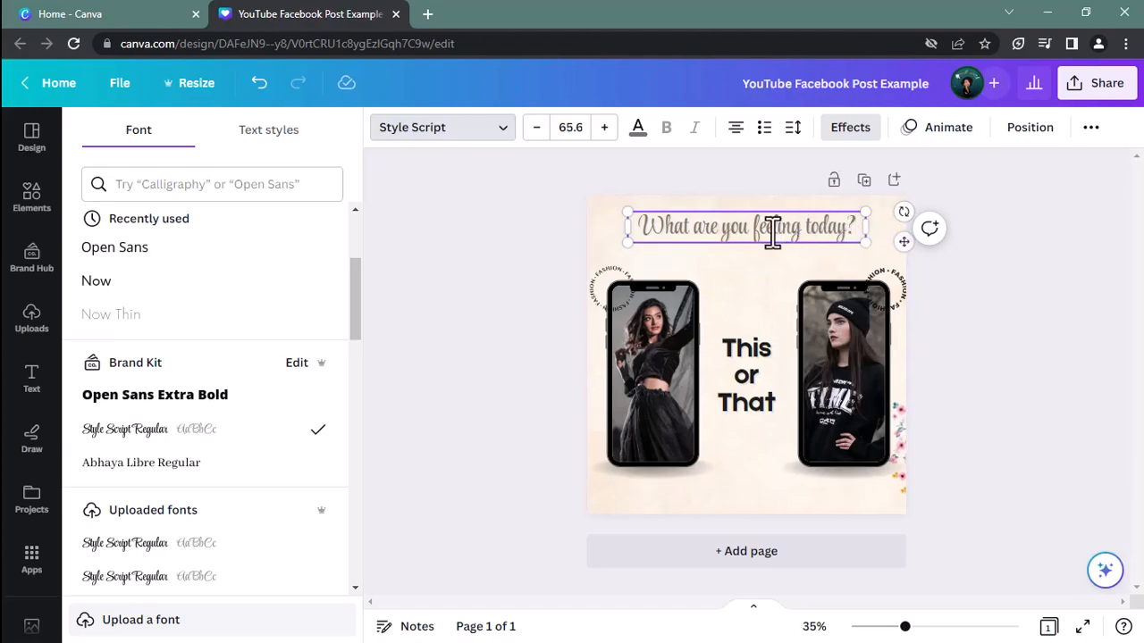
Recolour the whole heading text with the black Brand Kit colour and deselect it
{"action": "left_click", "coordinate": [636, 131]}
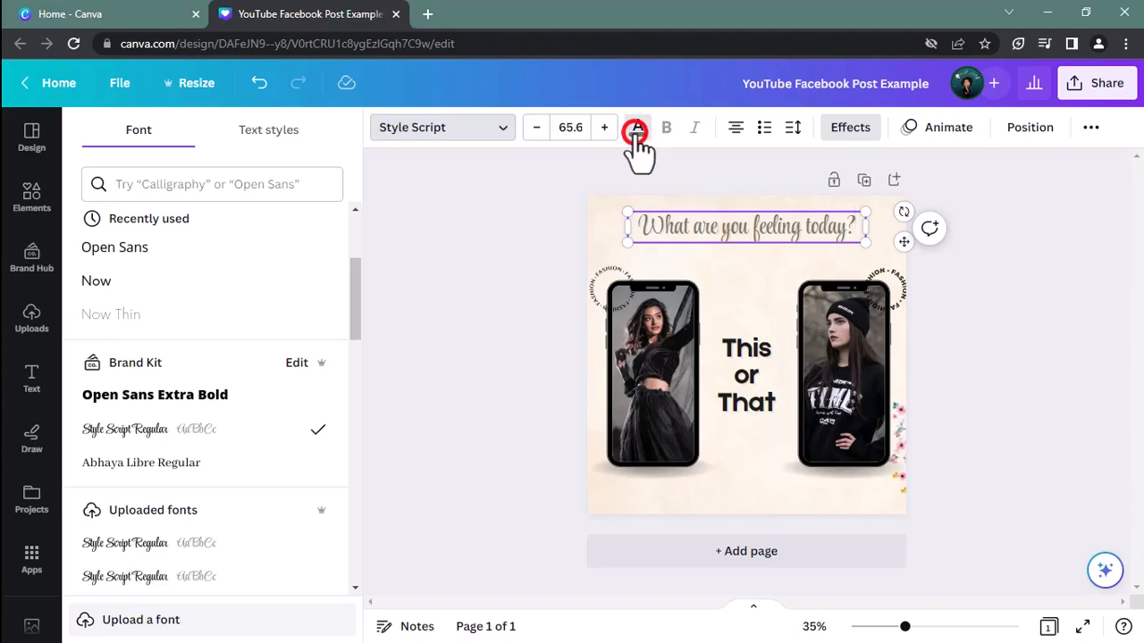
{"action": "double_click", "coordinate": [712, 234]}
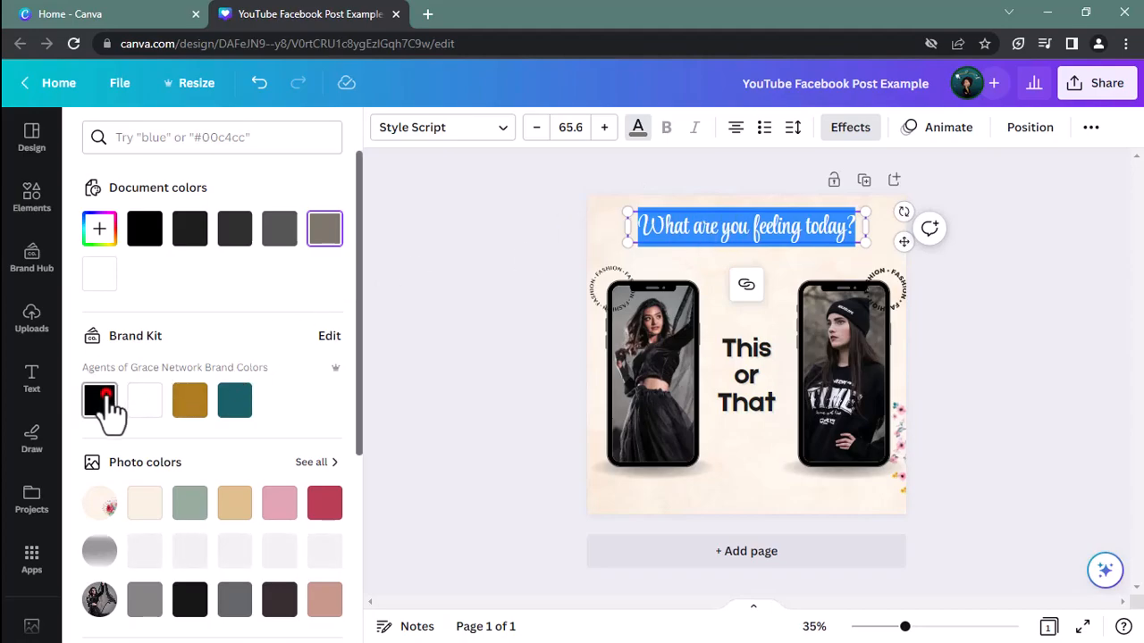
{"action": "left_click", "coordinate": [104, 397]}
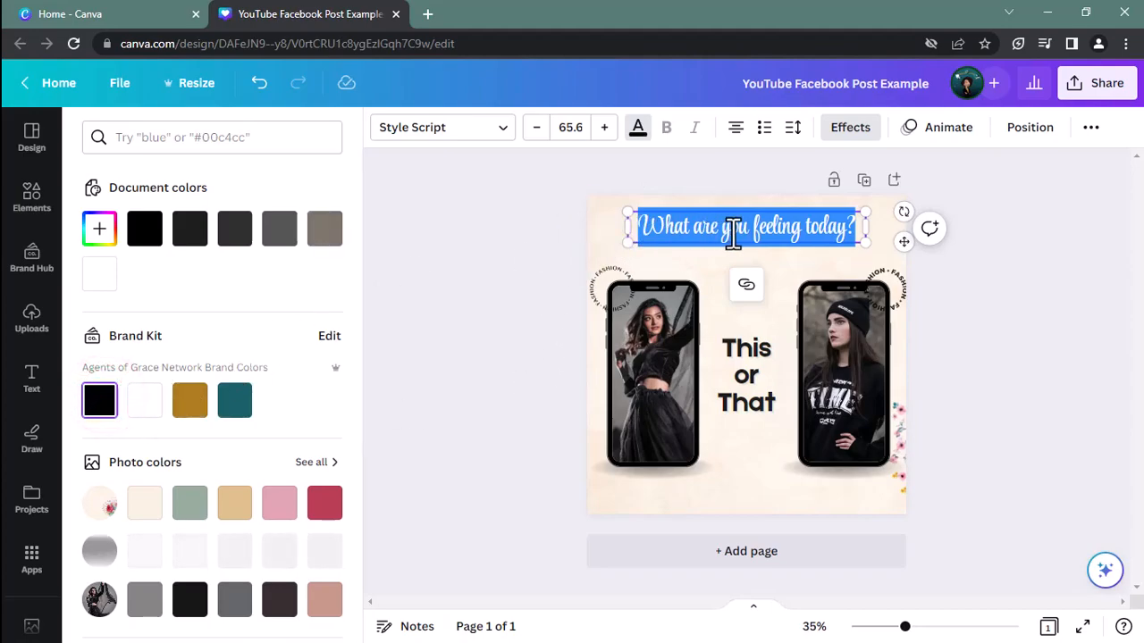
{"action": "left_click", "coordinate": [637, 127]}
{"action": "left_click", "coordinate": [102, 402]}
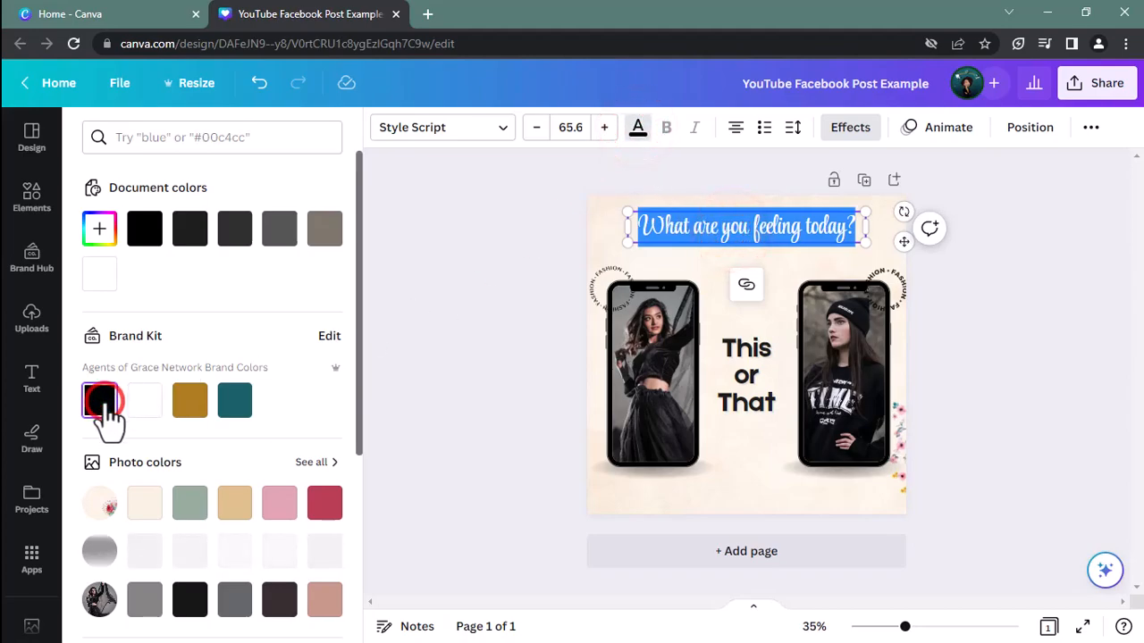
{"action": "left_click", "coordinate": [597, 228]}
{"action": "left_click", "coordinate": [597, 227]}
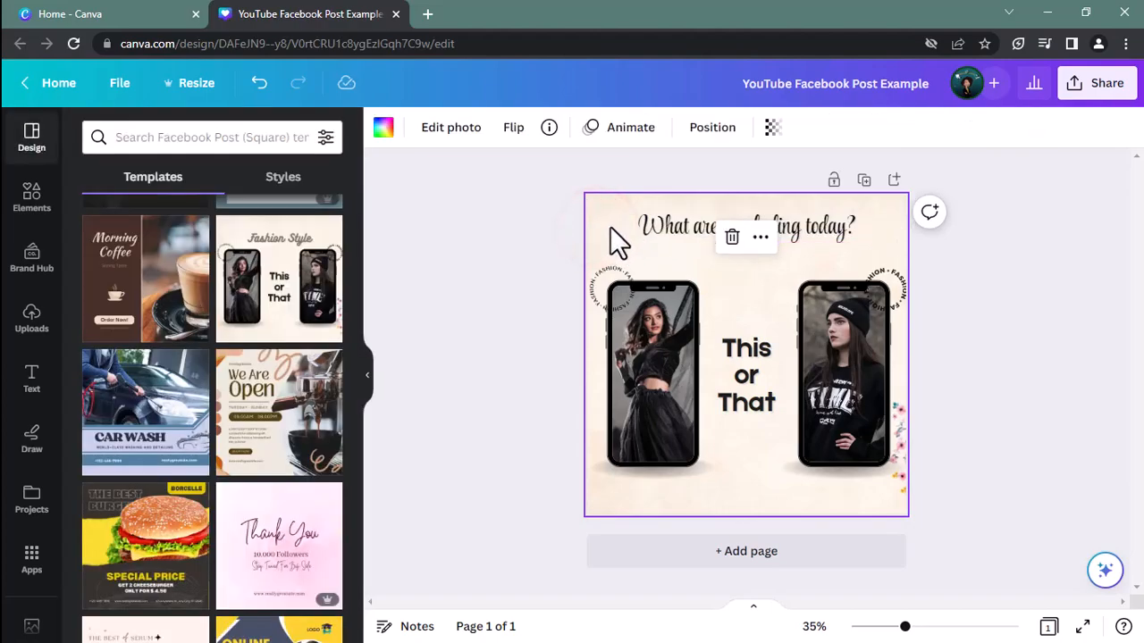
Search the elements library for "happy" and limit the results to photos
{"action": "left_click", "coordinate": [662, 378]}
{"action": "left_click", "coordinate": [861, 383]}
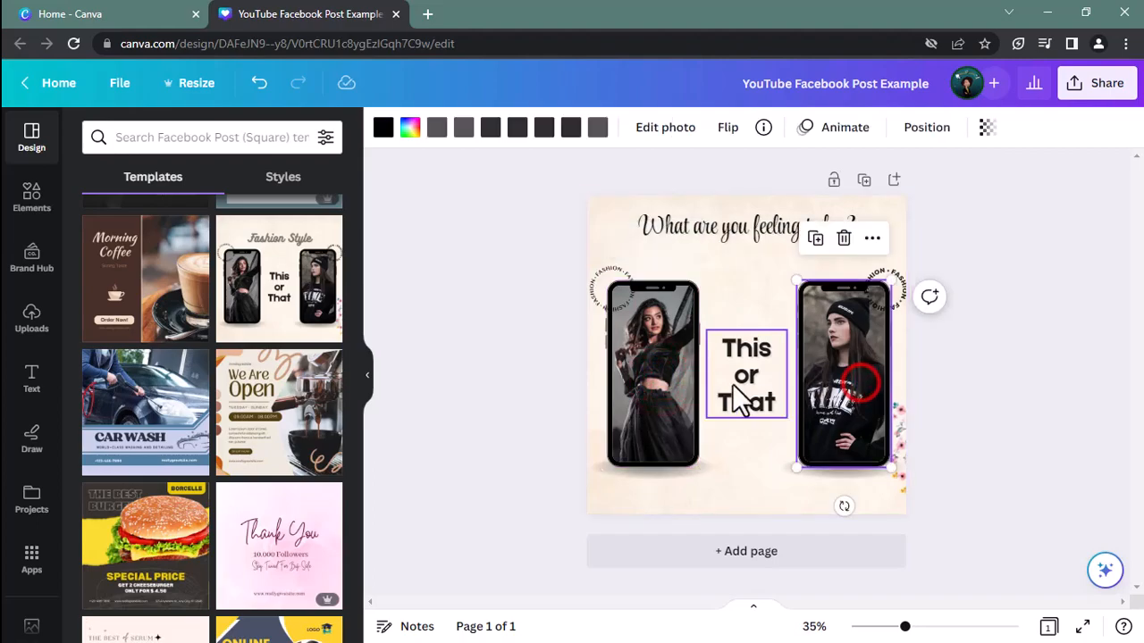
{"action": "left_click", "coordinate": [682, 383]}
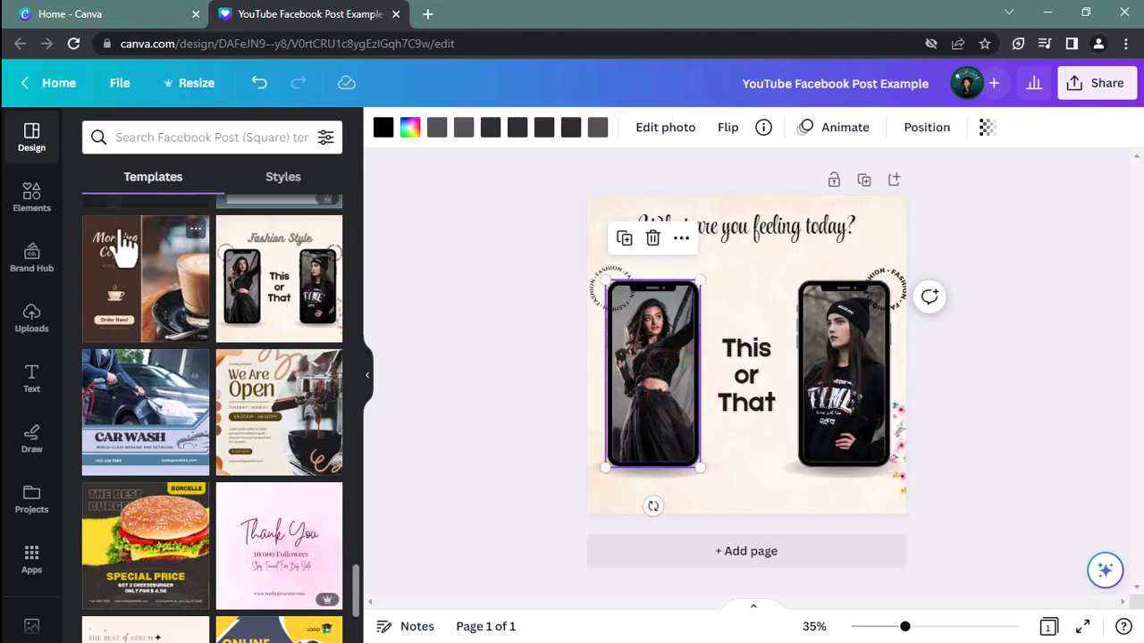
{"action": "left_click", "coordinate": [40, 209]}
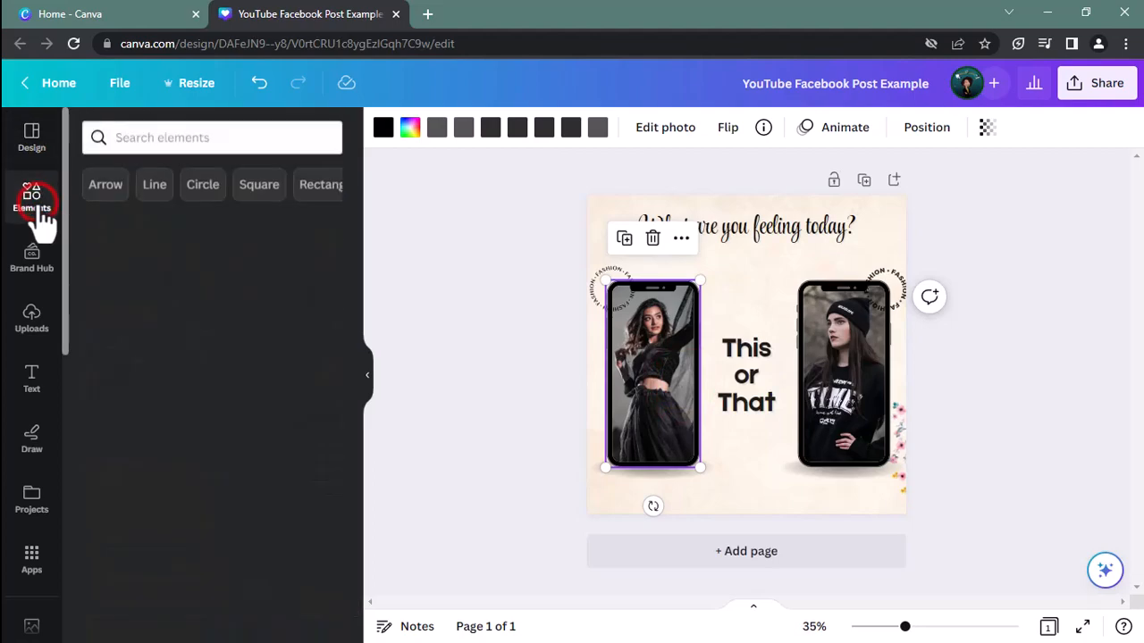
{"action": "left_click", "coordinate": [199, 141]}
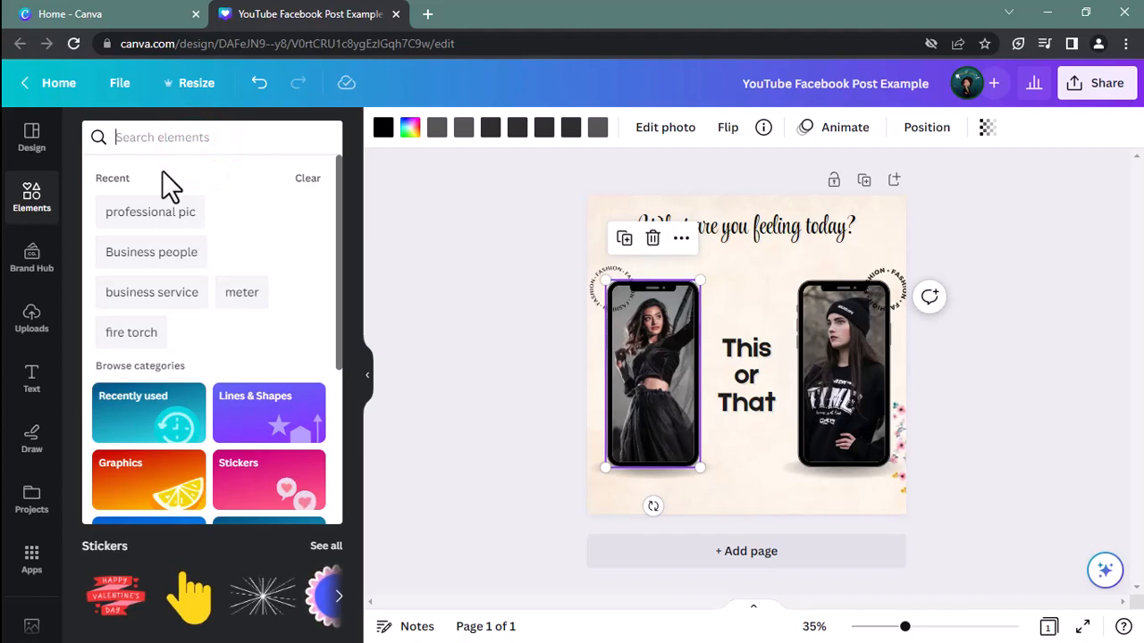
{"action": "type", "text": "happy"}
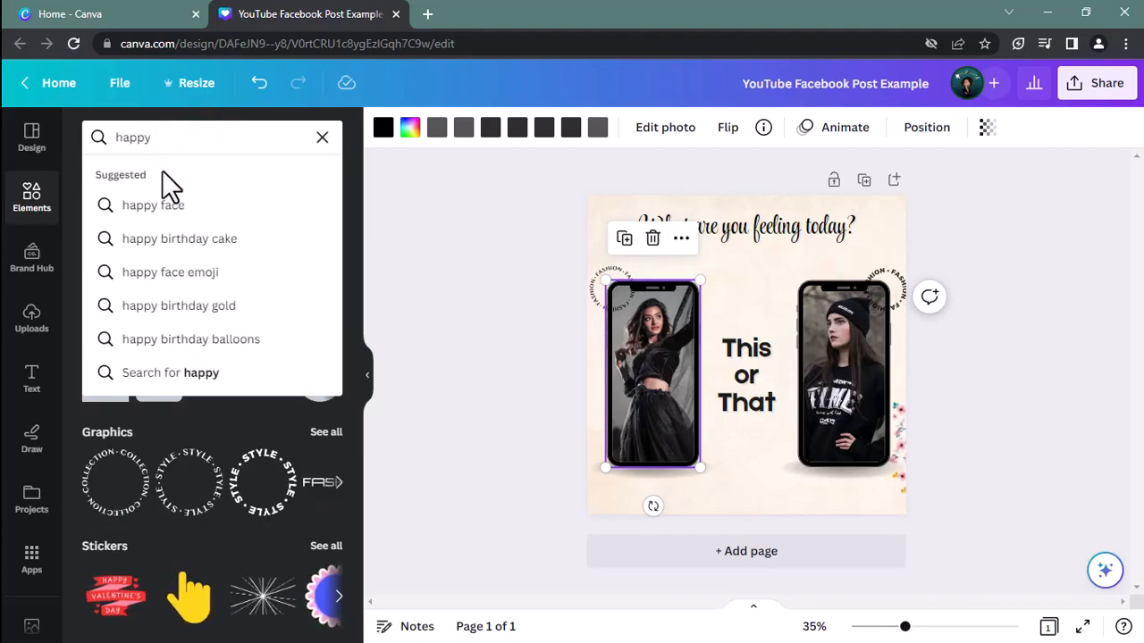
{"action": "key", "text": "Return"}
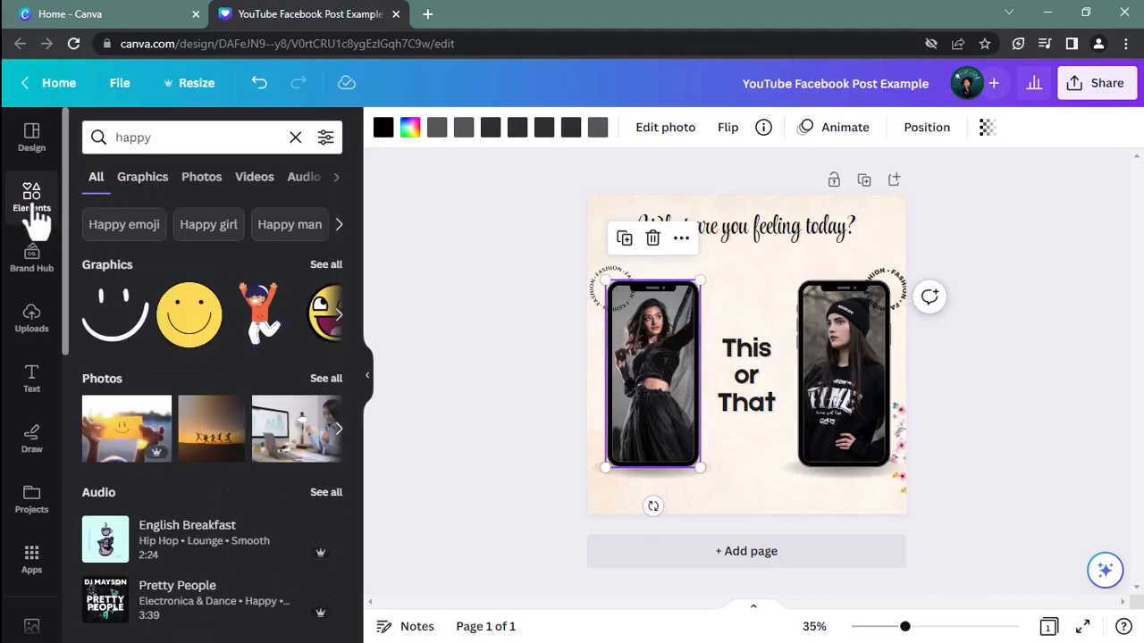
{"action": "left_click", "coordinate": [33, 203]}
{"action": "left_click", "coordinate": [164, 141]}
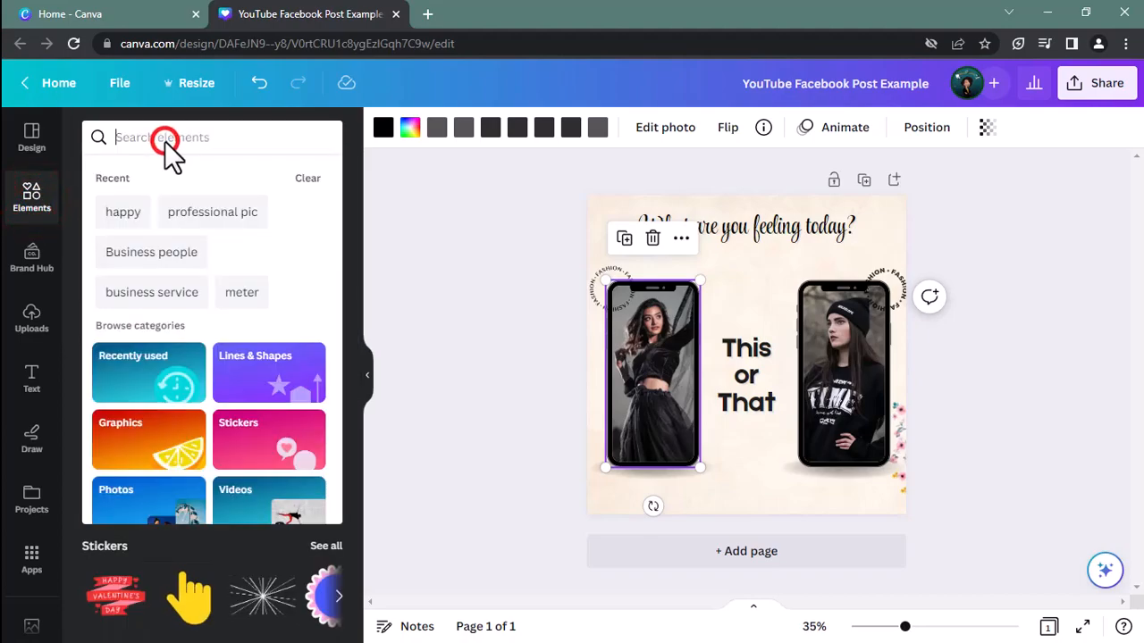
{"action": "type", "text": "happy"}
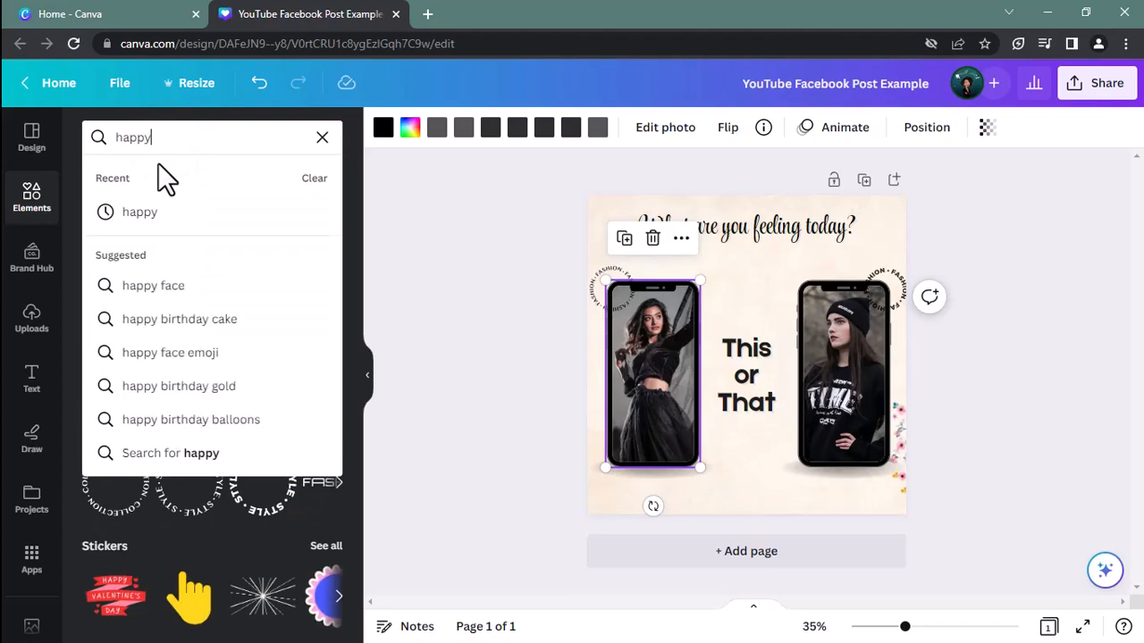
{"action": "key", "text": "Return"}
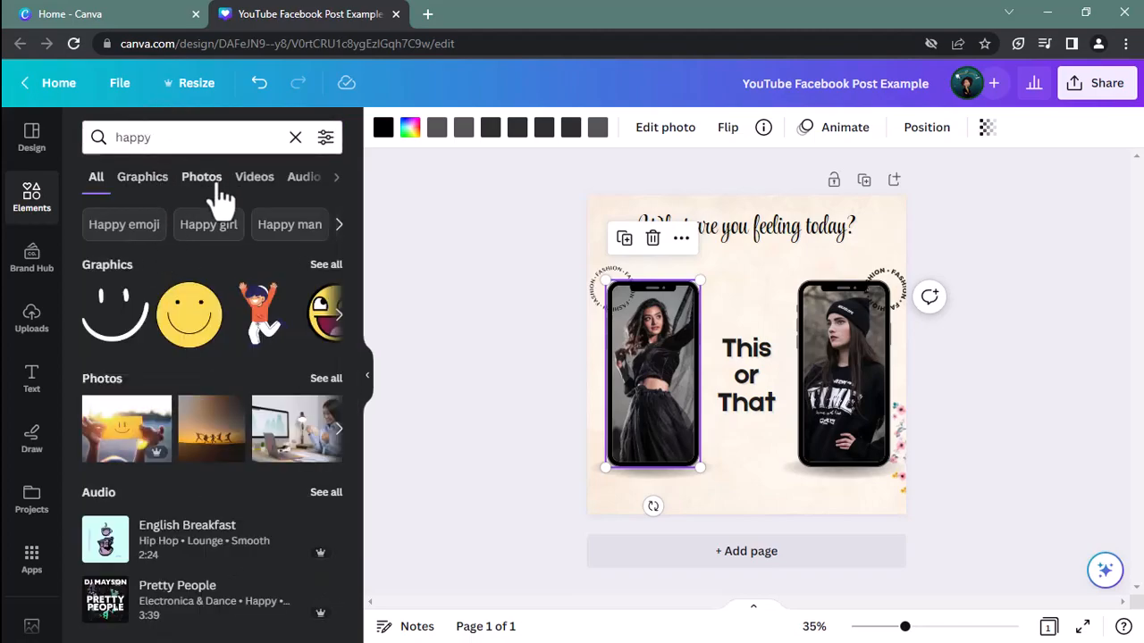
{"action": "left_click", "coordinate": [202, 178]}
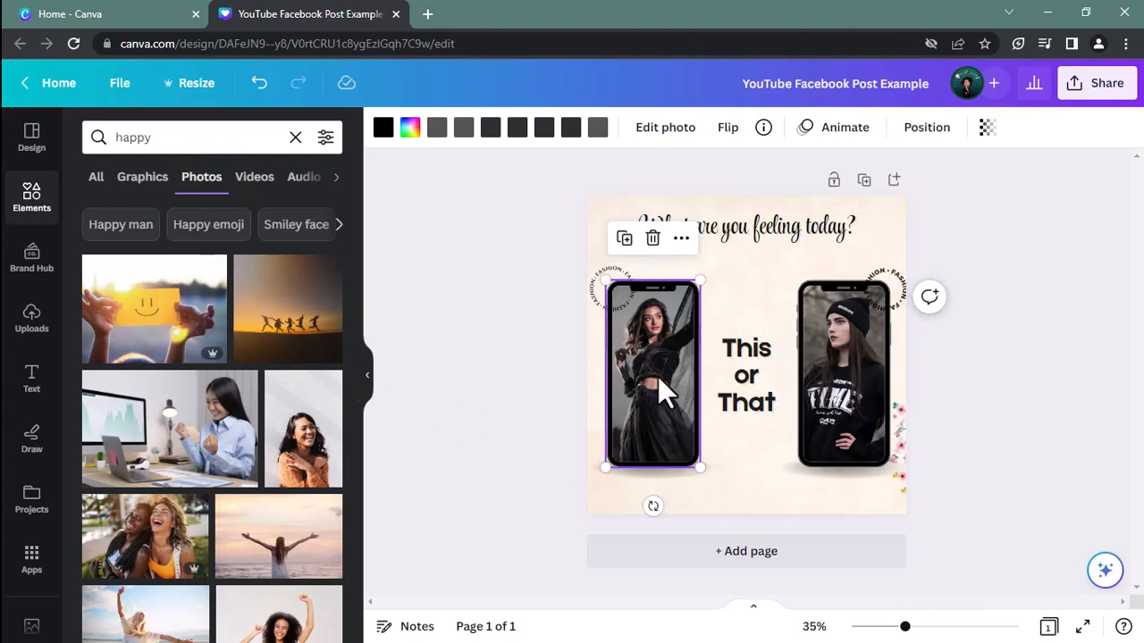
Filter the "happy" photos to vertical orientation and fill the left phone frame with the smiling woman wearing an orange headband
{"action": "left_click", "coordinate": [820, 371]}
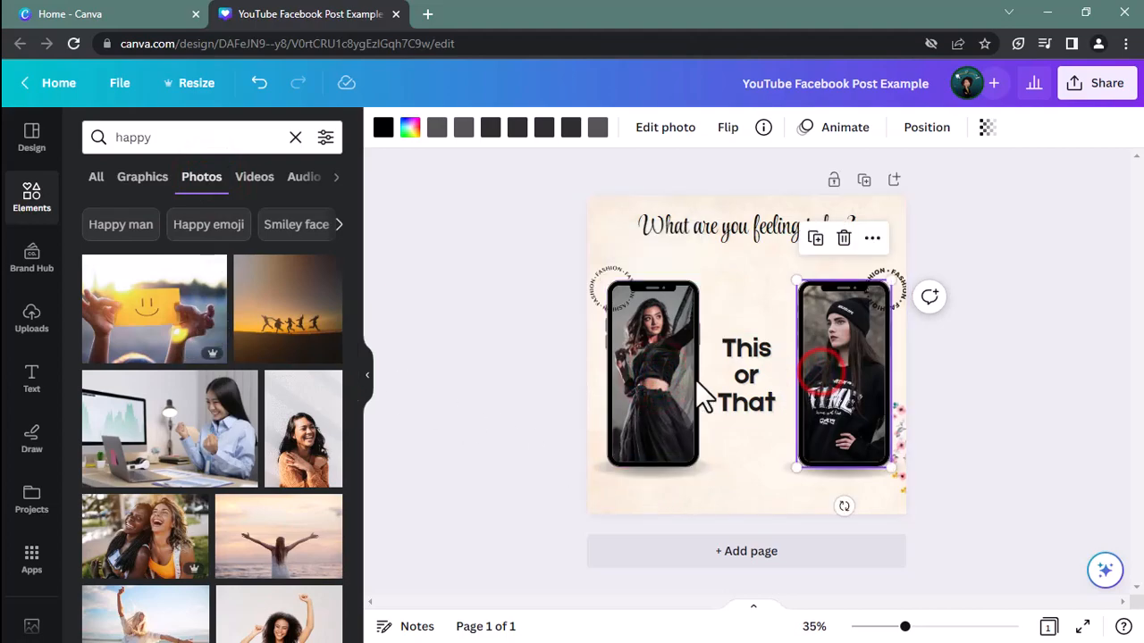
{"action": "left_click", "coordinate": [679, 375]}
{"action": "left_click", "coordinate": [834, 365]}
{"action": "left_click", "coordinate": [324, 138]}
{"action": "left_click", "coordinate": [325, 138]}
{"action": "left_click", "coordinate": [324, 138]}
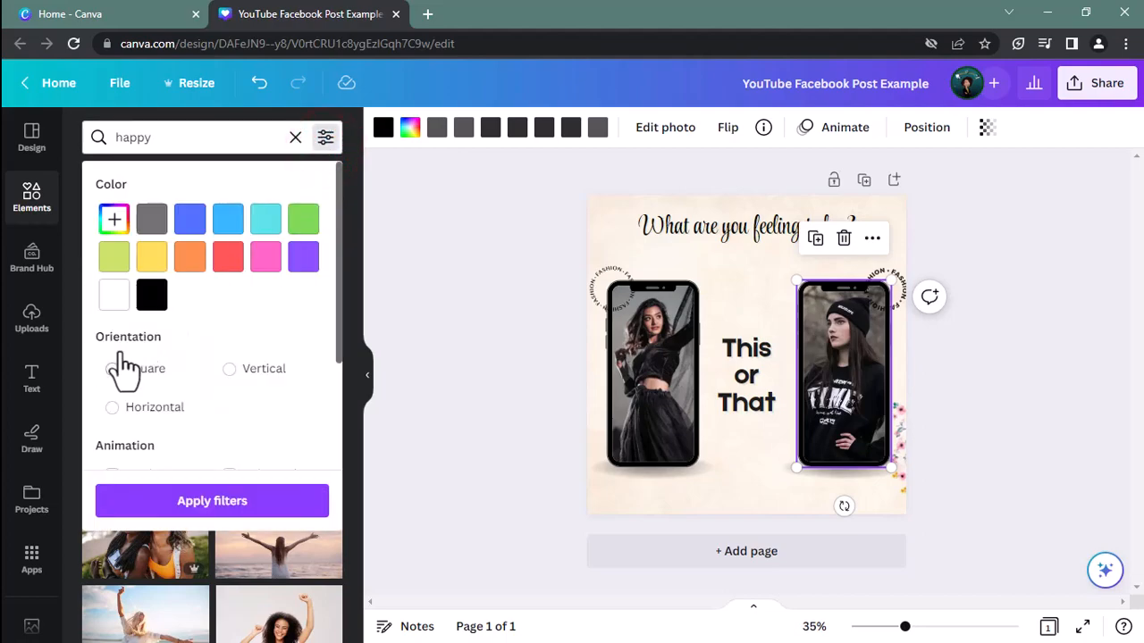
{"action": "left_click", "coordinate": [230, 369]}
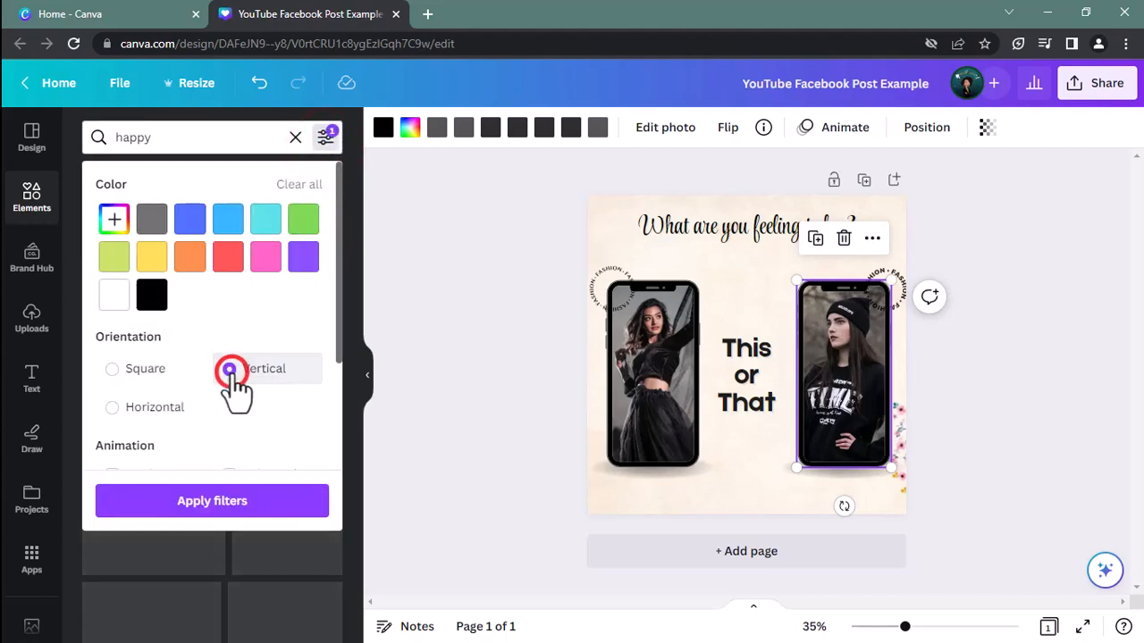
{"action": "left_click", "coordinate": [214, 500]}
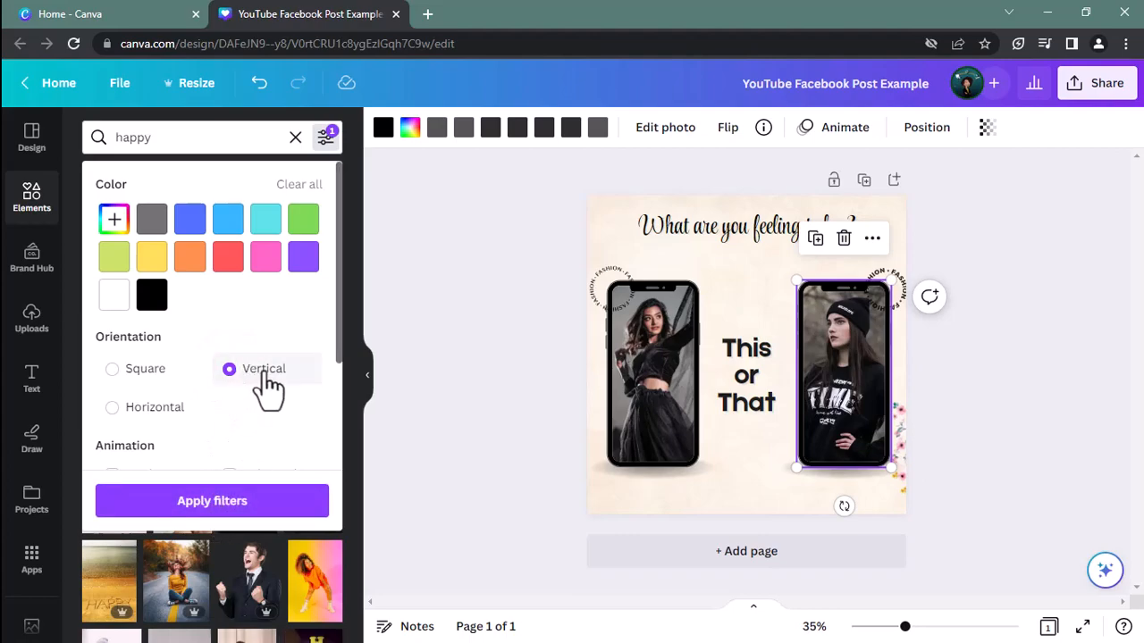
{"action": "left_click", "coordinate": [212, 501]}
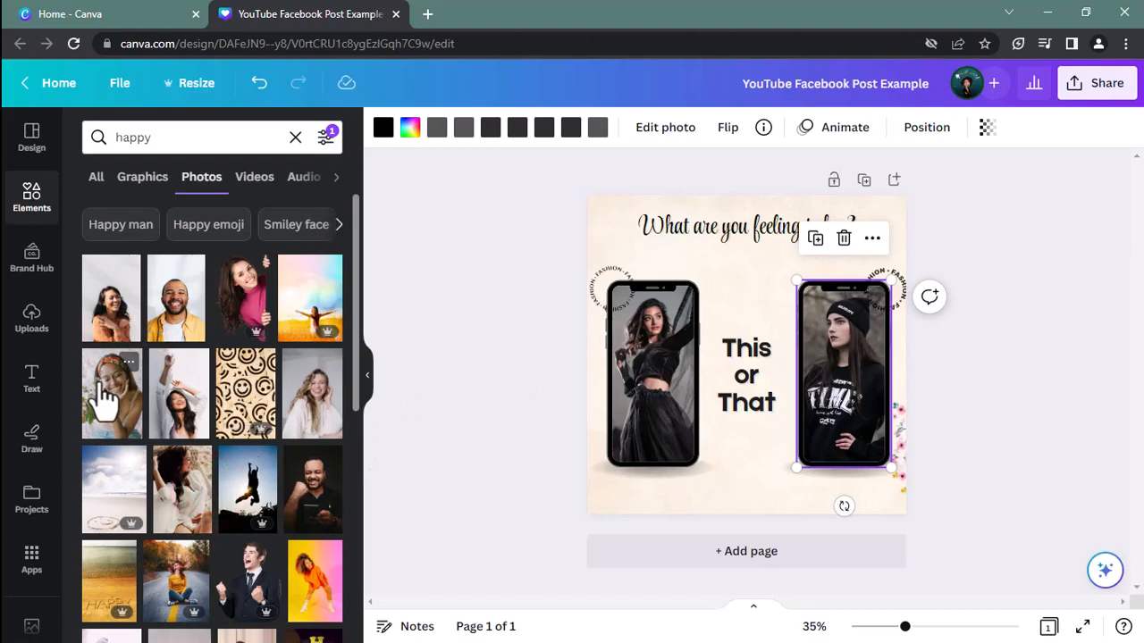
{"action": "left_click_drag", "start_coordinate": [105, 399], "coordinate": [615, 406]}
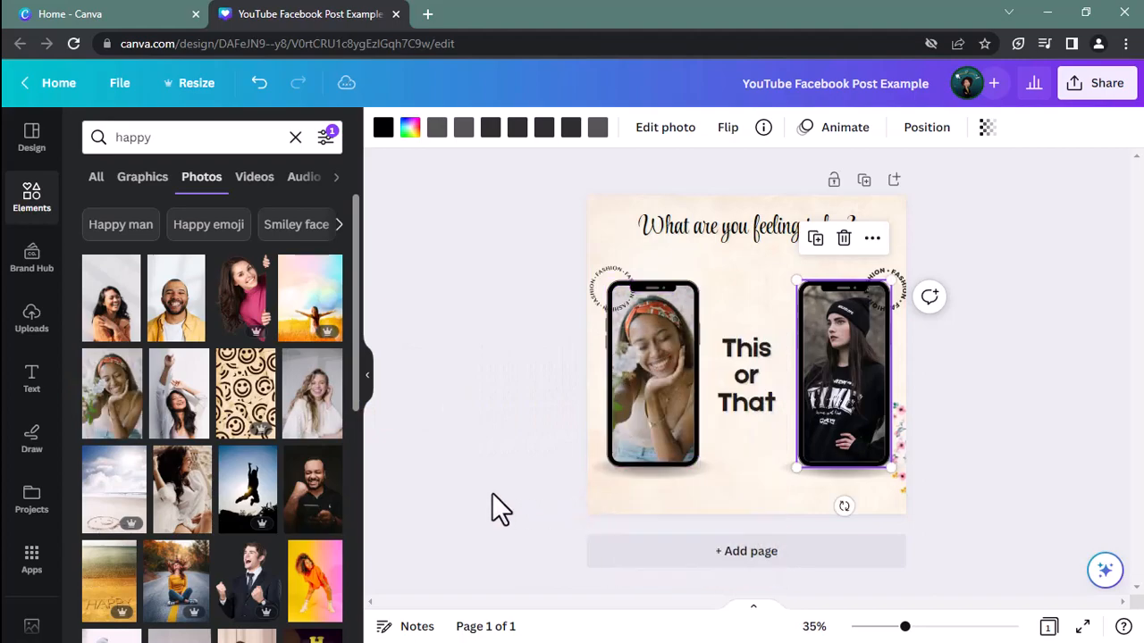
Search the photos for "sad" and fill the right phone frame with the woman in jeans hugging her knees
{"action": "left_click", "coordinate": [217, 146]}
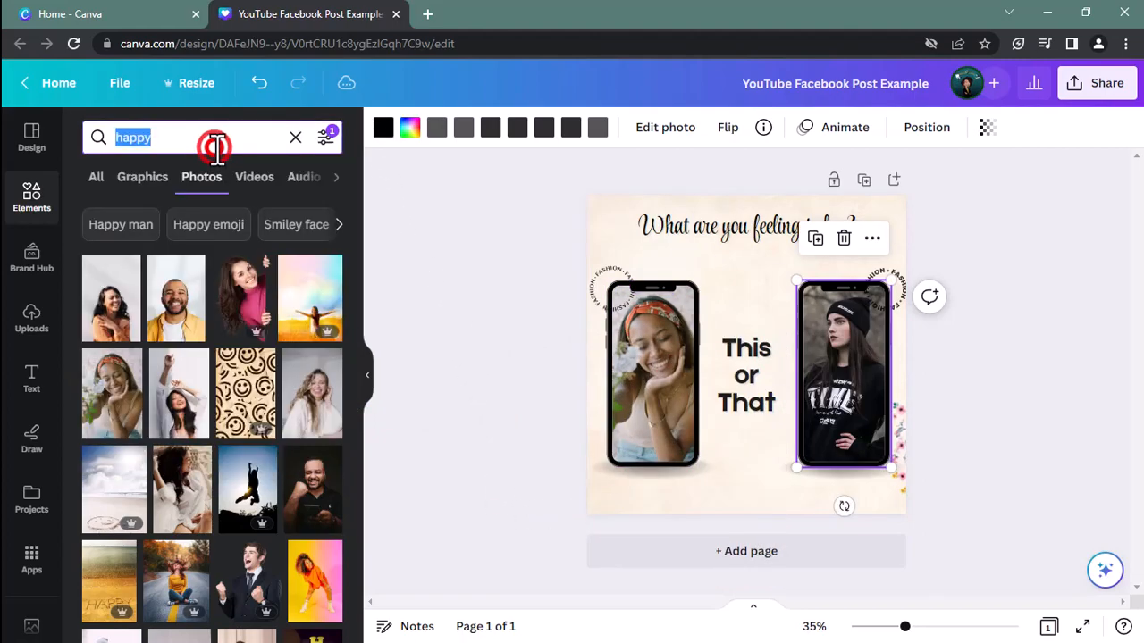
{"action": "type", "text": "sad"}
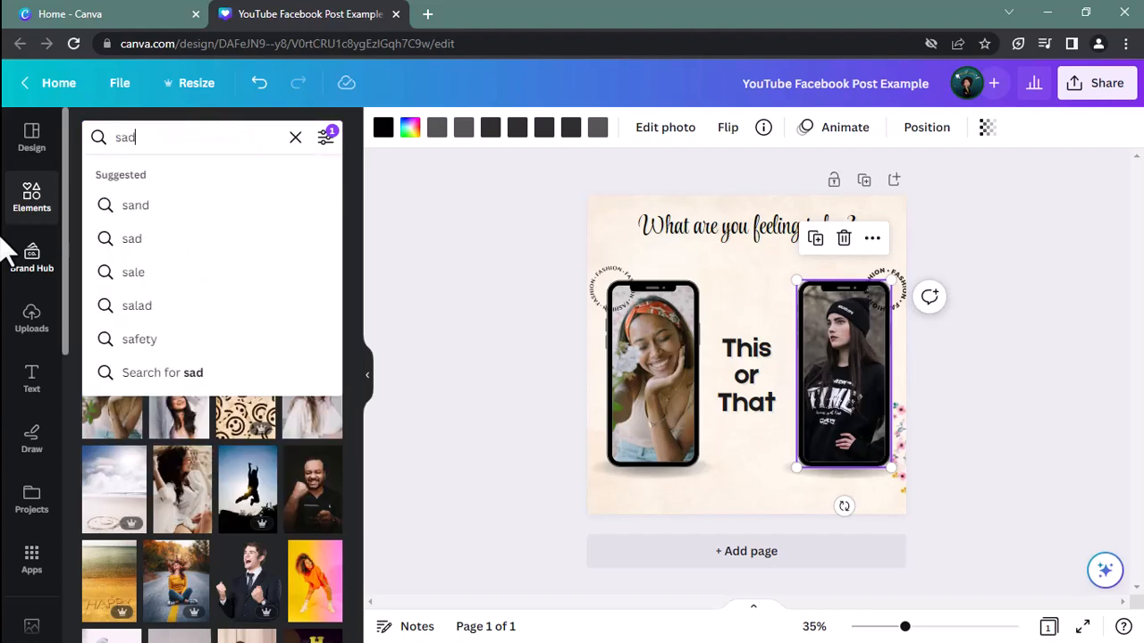
{"action": "key", "text": "Return"}
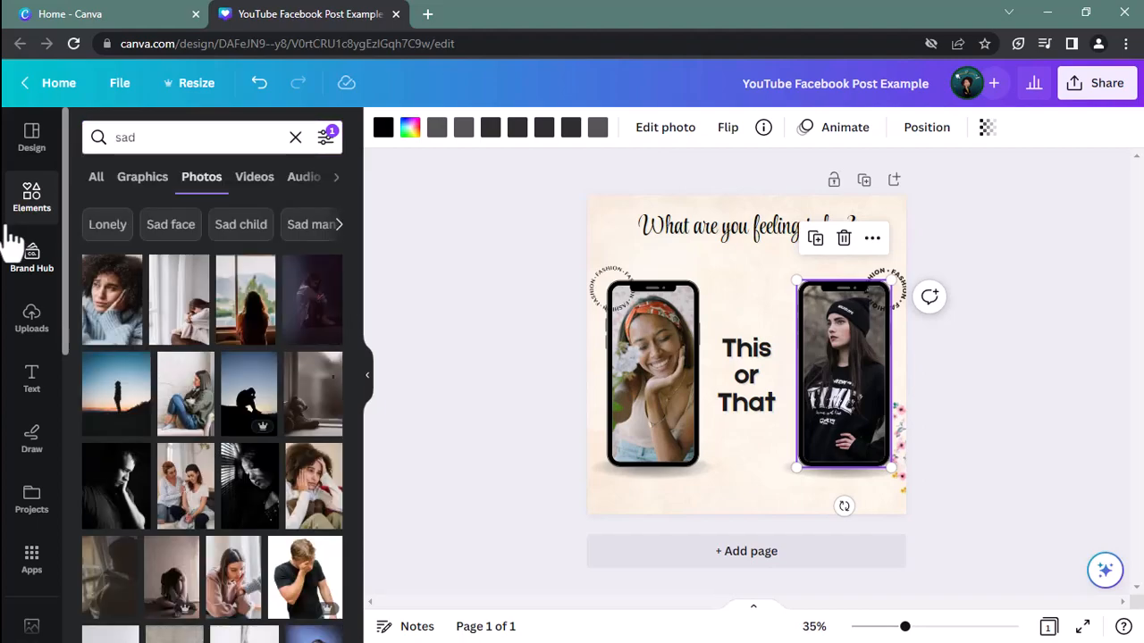
{"action": "scroll", "coordinate": [238, 349], "scroll_direction": "down", "scroll_amount": 1}
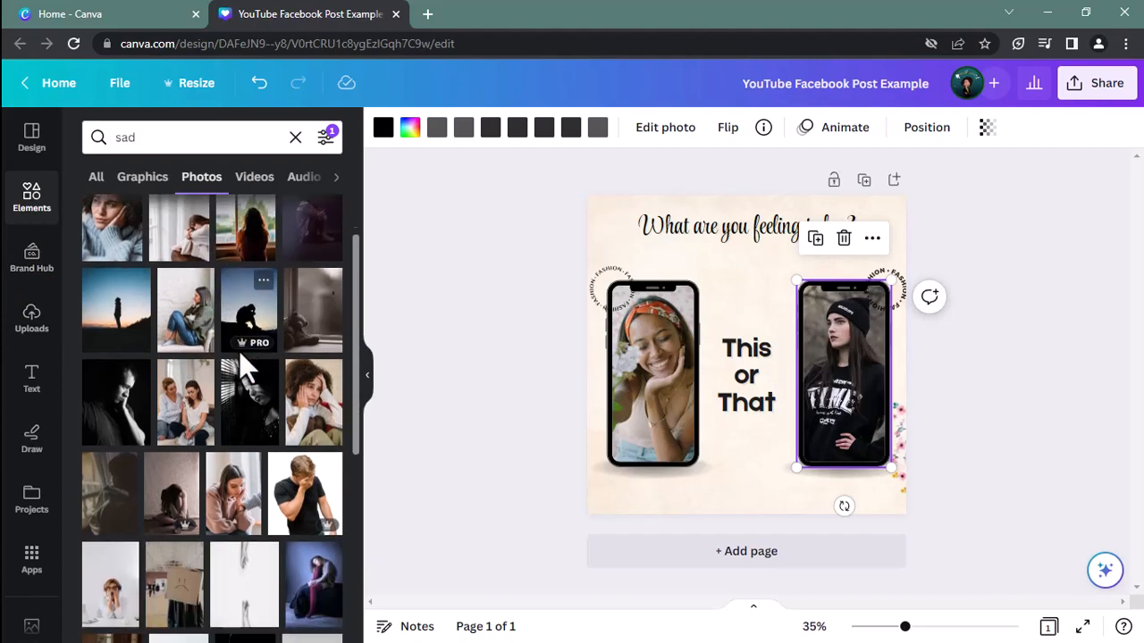
{"action": "scroll", "coordinate": [239, 350], "scroll_direction": "down", "scroll_amount": 1}
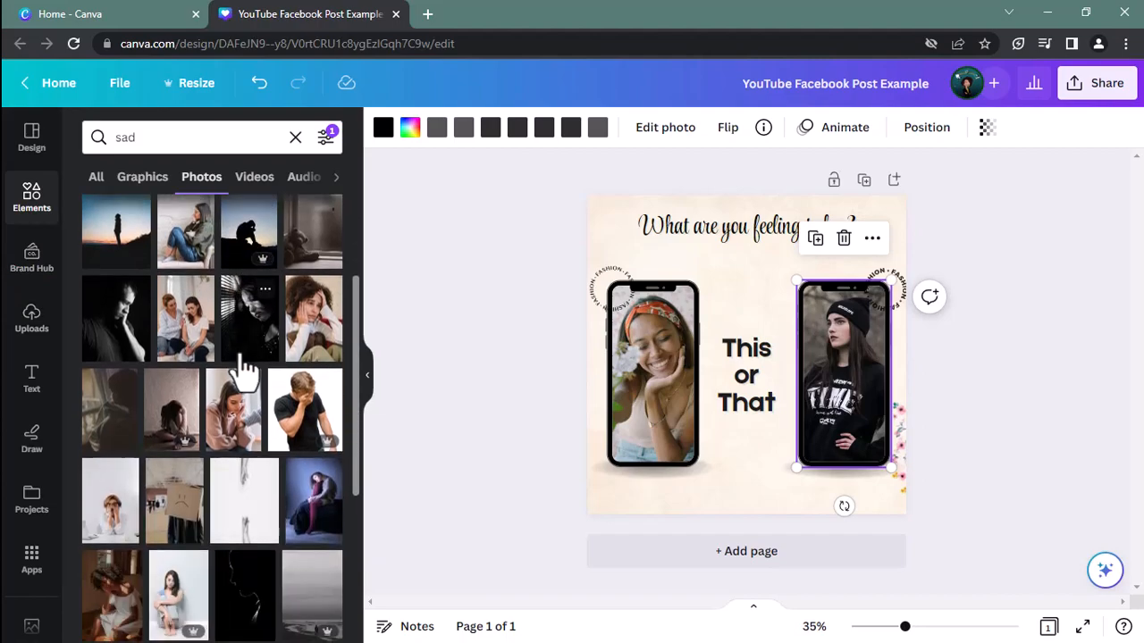
{"action": "left_click_drag", "start_coordinate": [179, 250], "coordinate": [820, 320]}
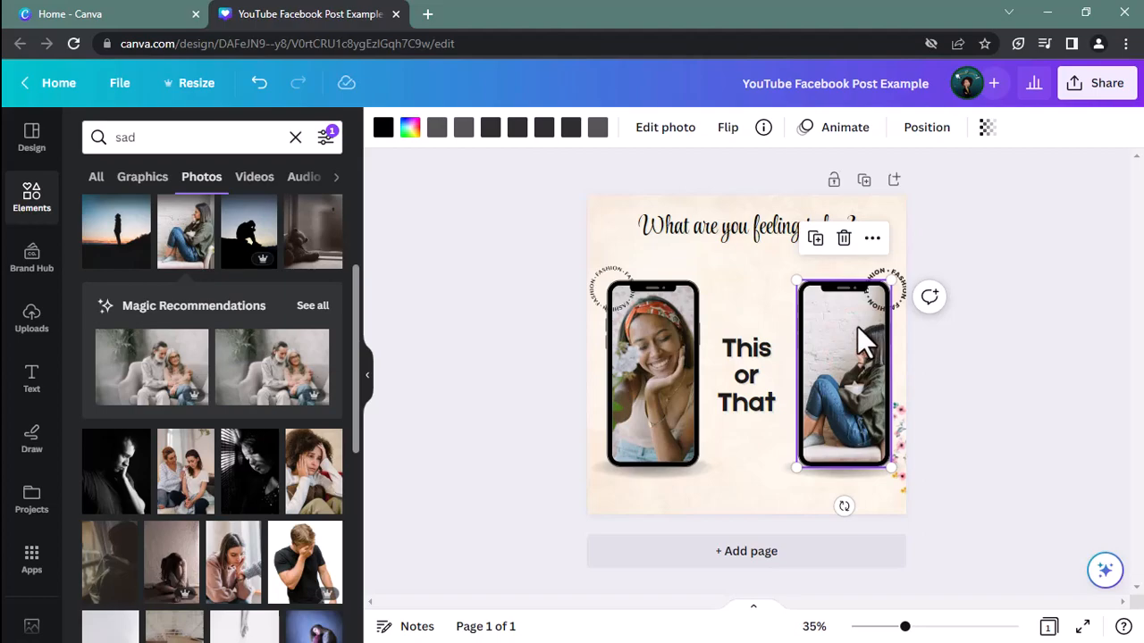
Shift the photo inside the right phone frame to the left so the seated woman is better framed, and apply the crop
{"action": "left_click", "coordinate": [642, 369]}
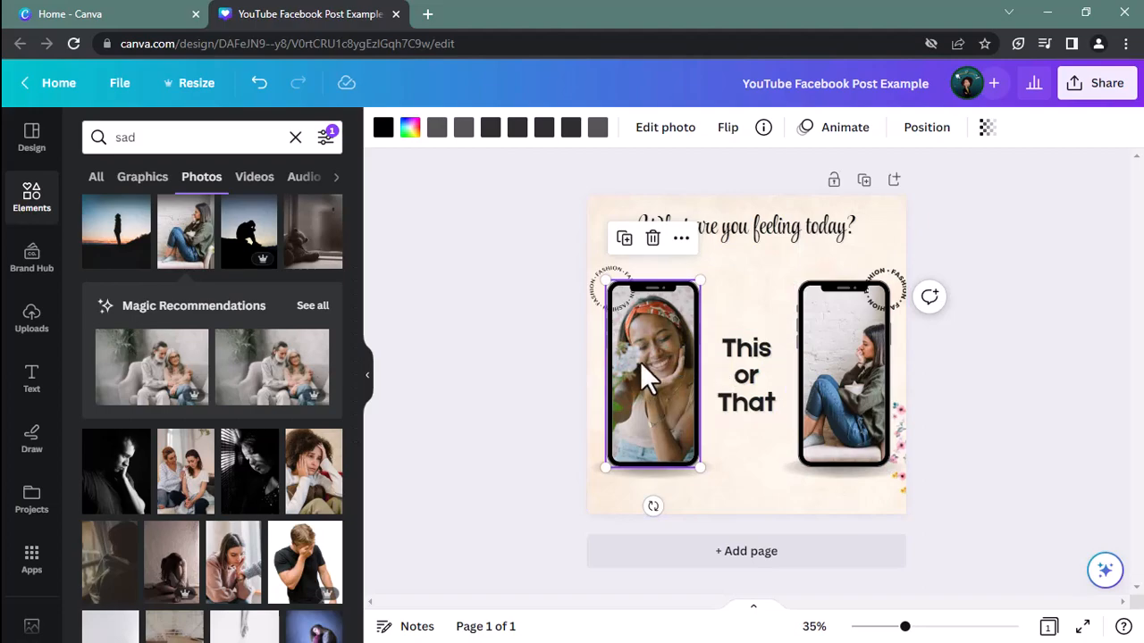
{"action": "left_click", "coordinate": [861, 377]}
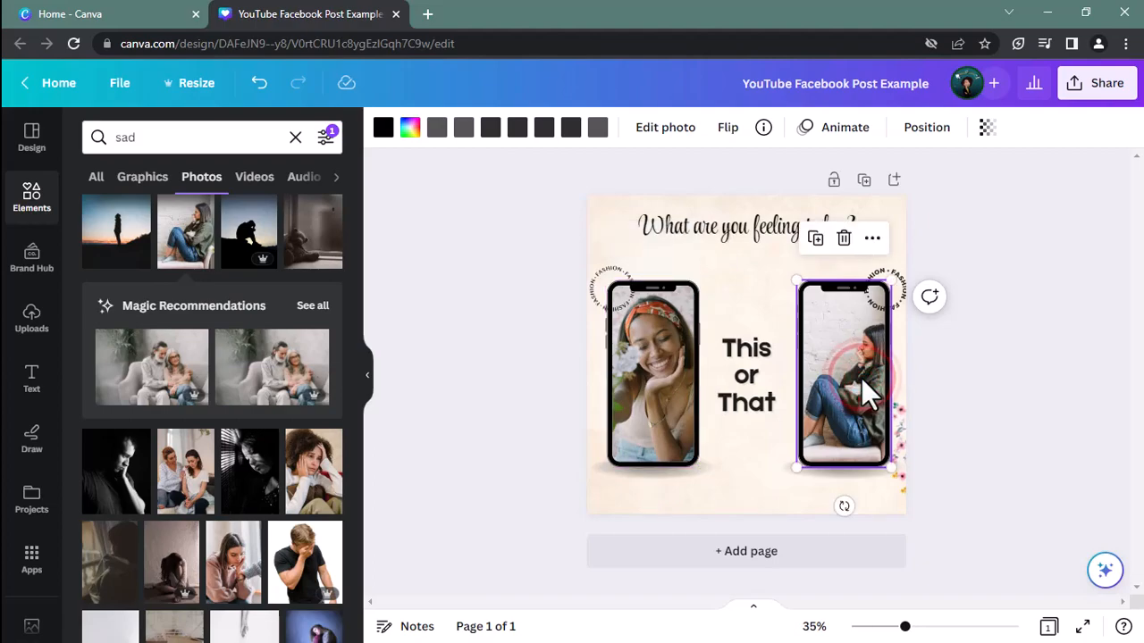
{"action": "double_click", "coordinate": [861, 378]}
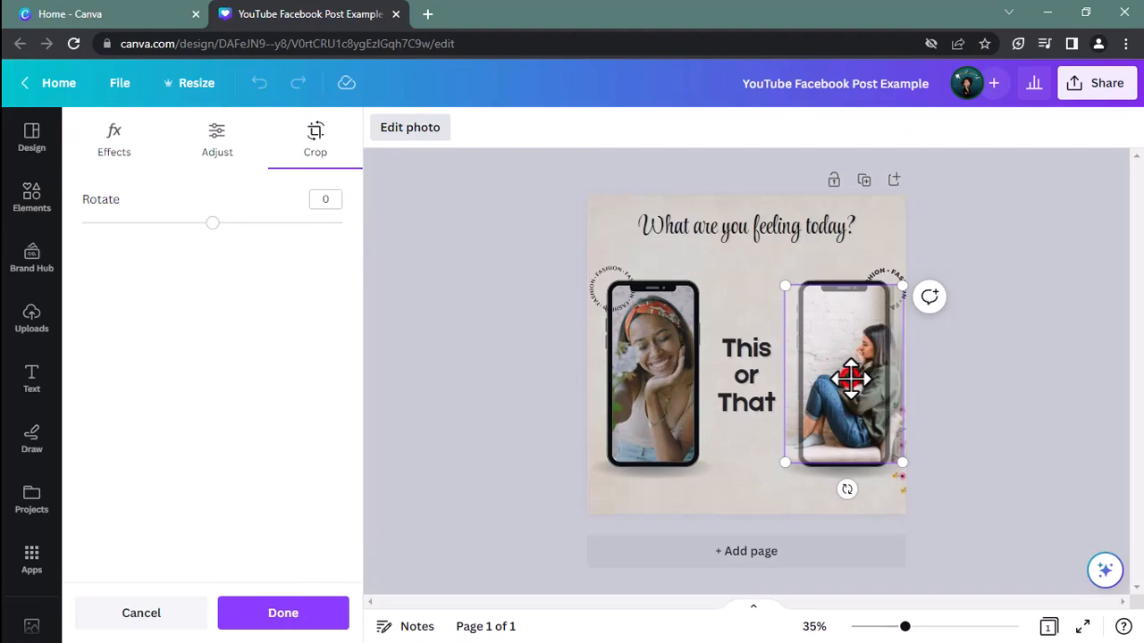
{"action": "mouse_move", "coordinate": [850, 378]}
{"action": "left_mouse_down"}
{"action": "mouse_move", "coordinate": [827, 382]}
{"action": "mouse_move", "coordinate": [873, 383]}
{"action": "mouse_move", "coordinate": [842, 380]}
{"action": "left_mouse_up"}
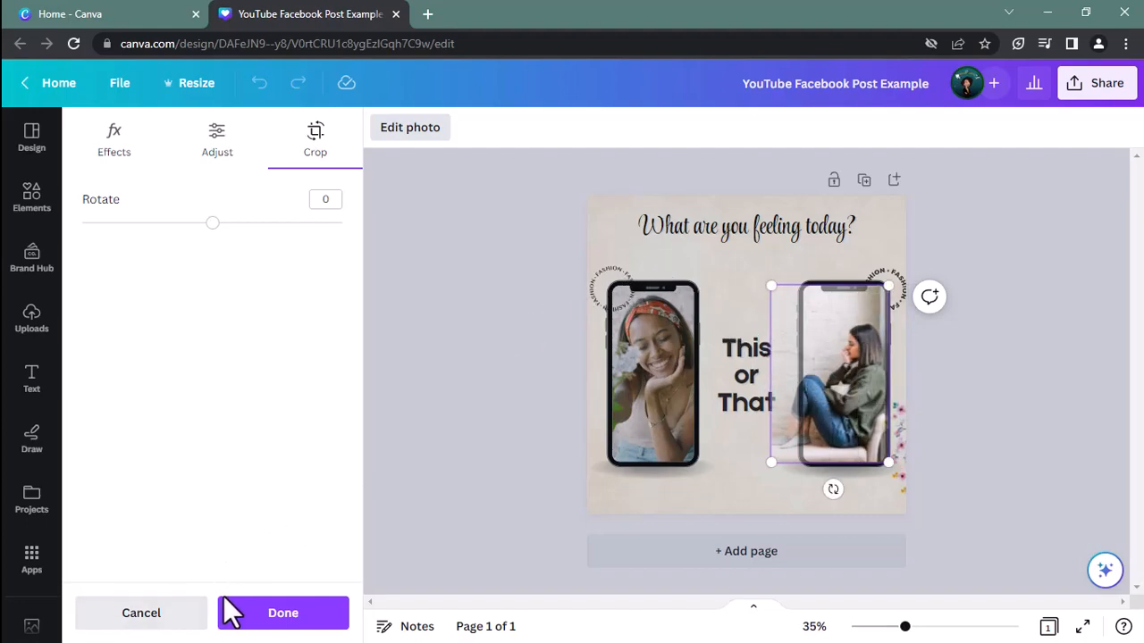
{"action": "left_click", "coordinate": [268, 615]}
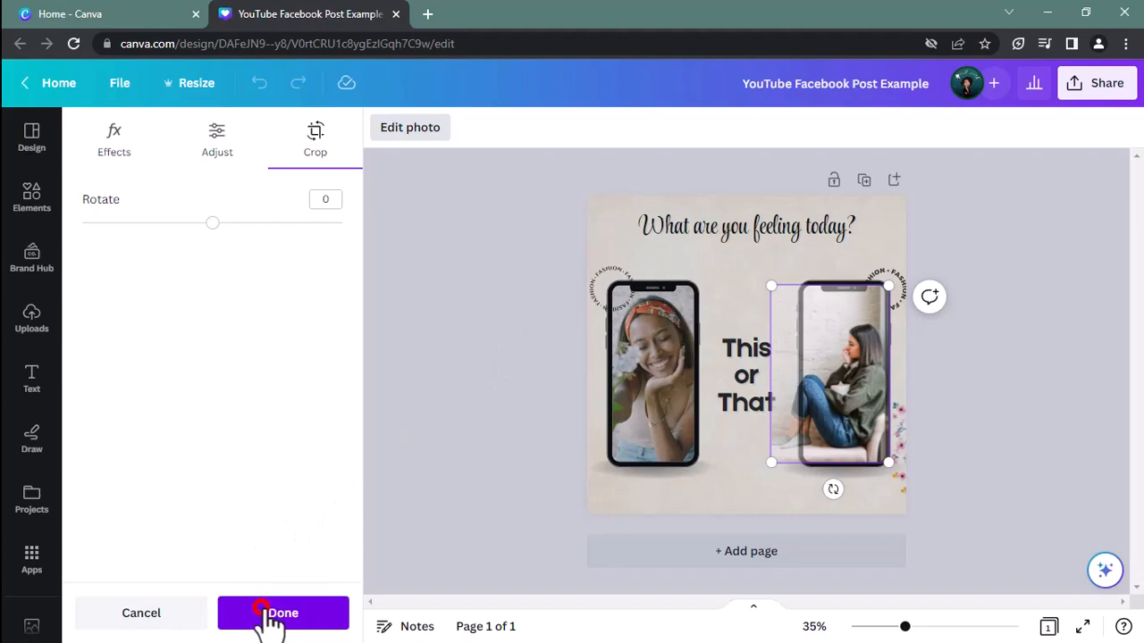
{"action": "left_click", "coordinate": [958, 405]}
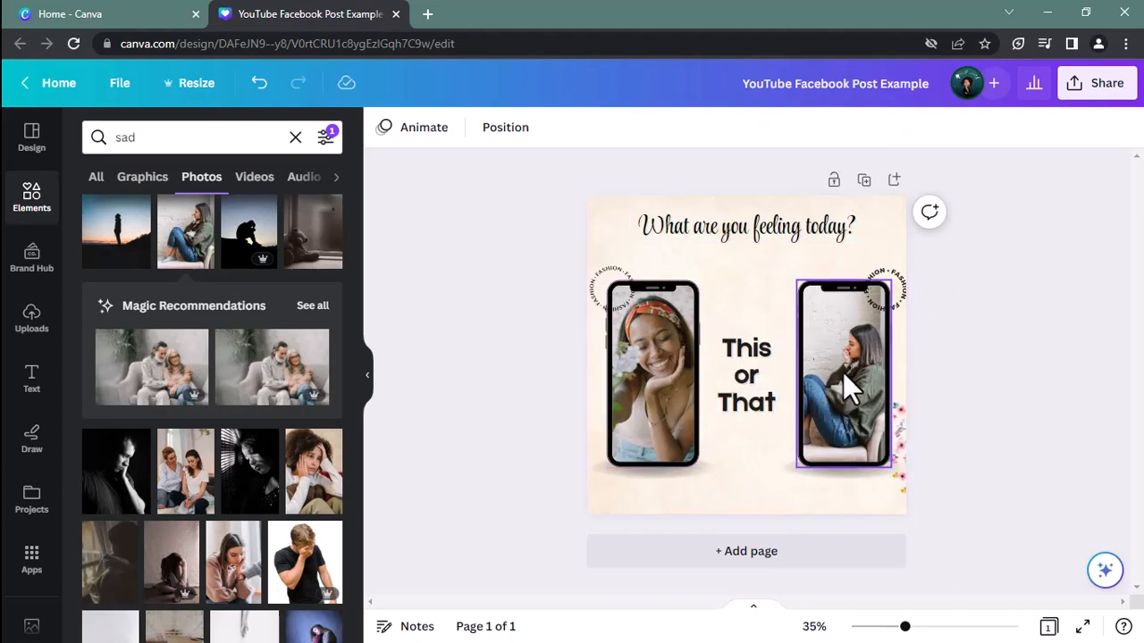
Delete the circular "FASHION" text badges at the upper corners of both phones
{"action": "left_click", "coordinate": [887, 277]}
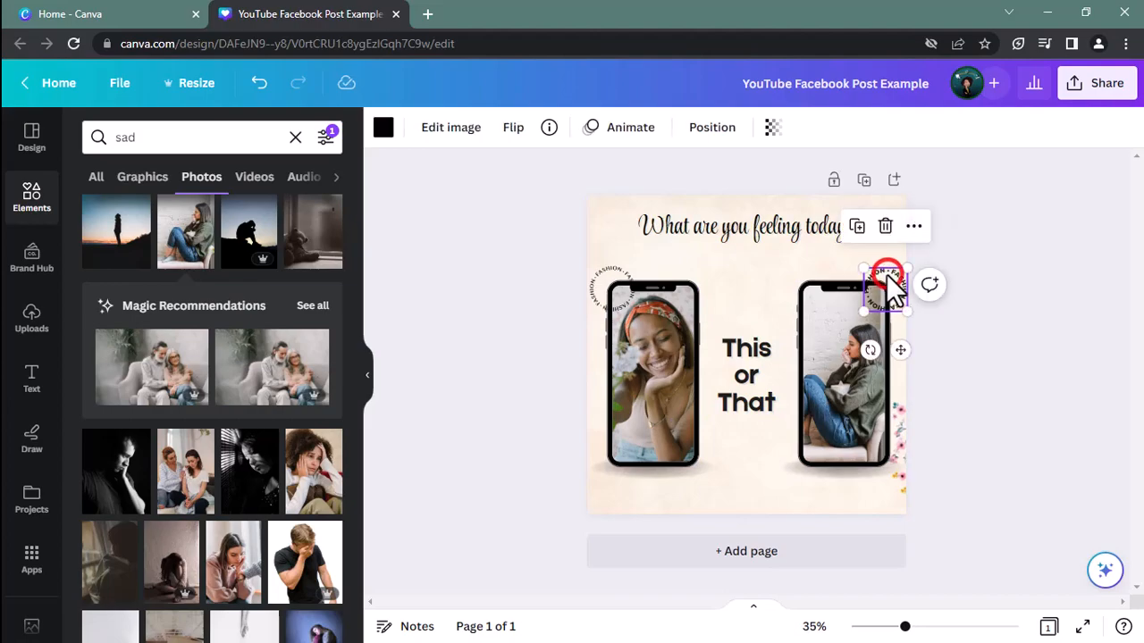
{"action": "left_click", "coordinate": [600, 269]}
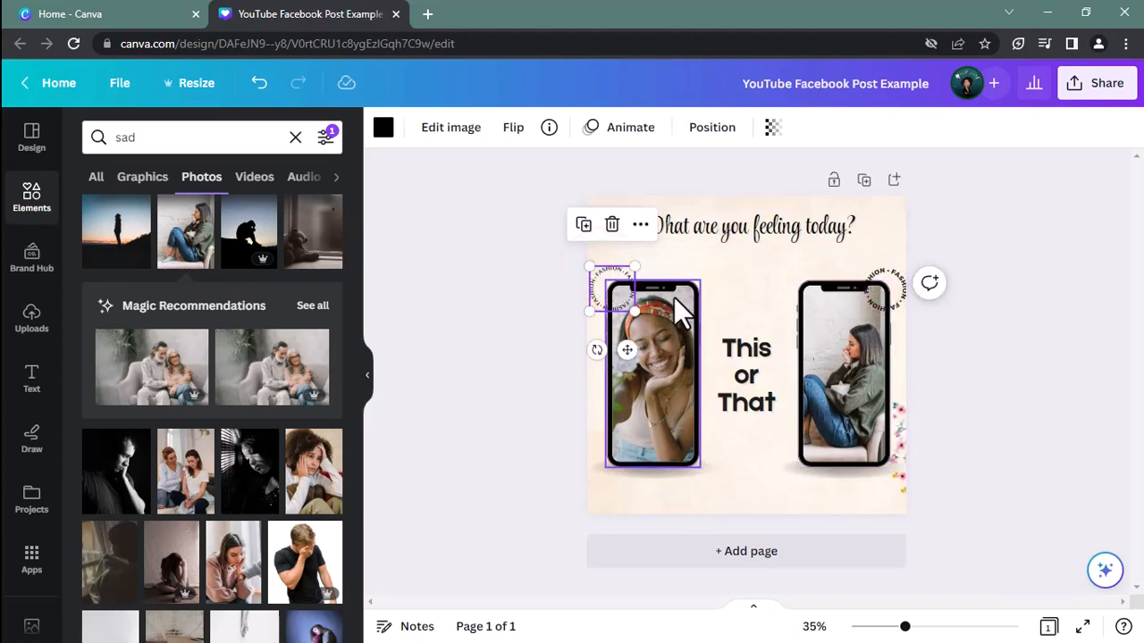
{"action": "left_click", "coordinate": [613, 272]}
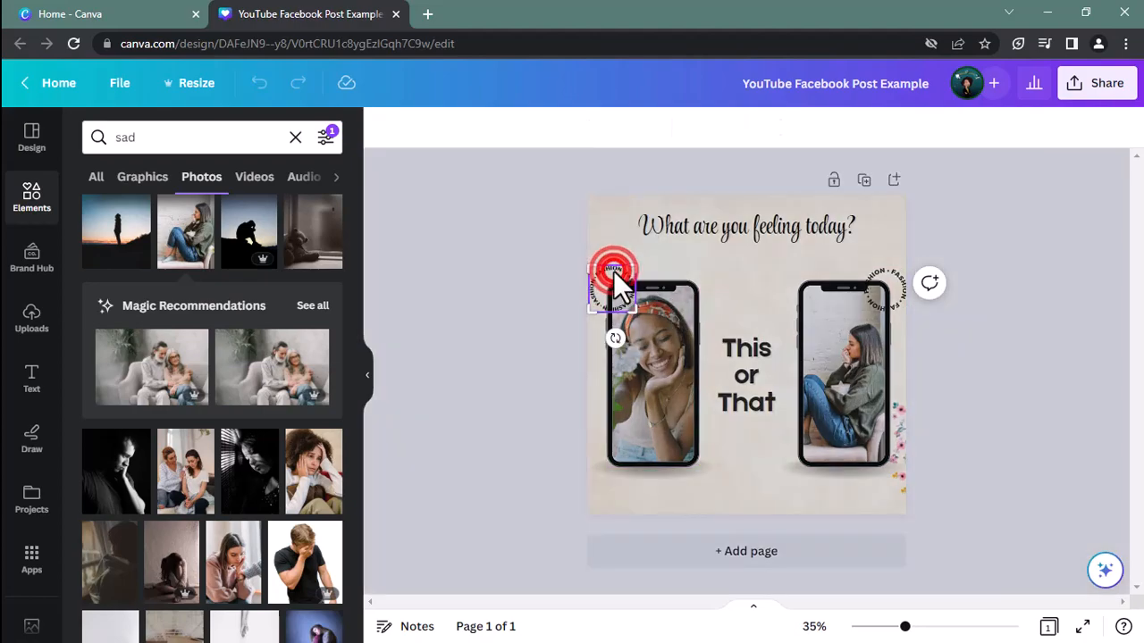
{"action": "left_click", "coordinate": [621, 270]}
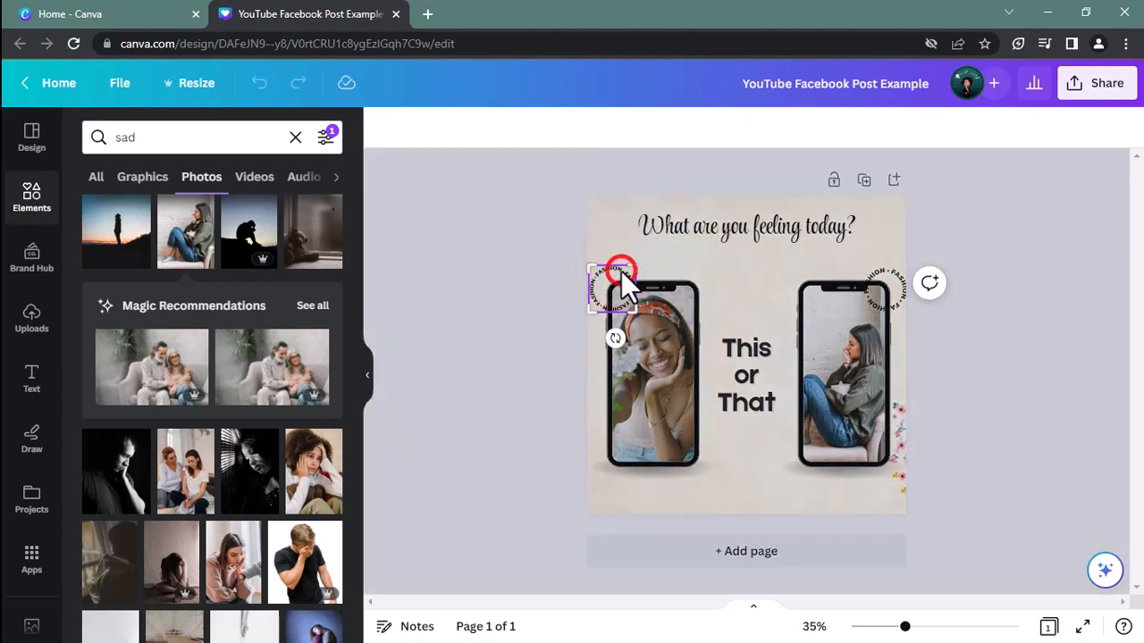
{"action": "left_click", "coordinate": [898, 280]}
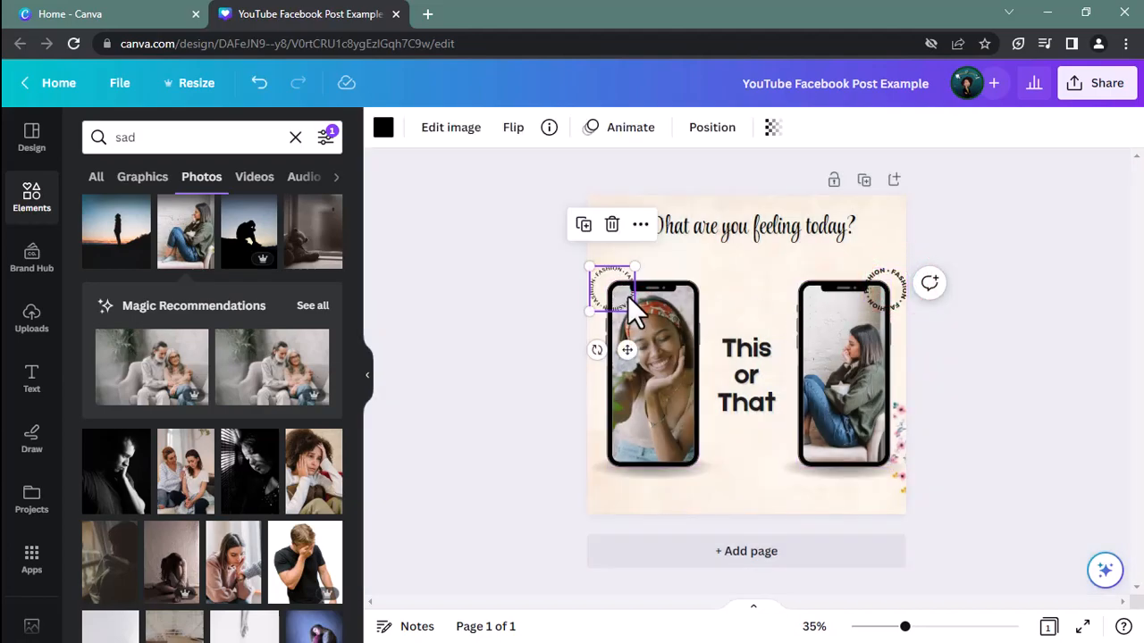
{"action": "left_click", "coordinate": [590, 291]}
{"action": "left_click", "coordinate": [613, 287]}
{"action": "left_click", "coordinate": [613, 225]}
{"action": "left_click", "coordinate": [901, 289]}
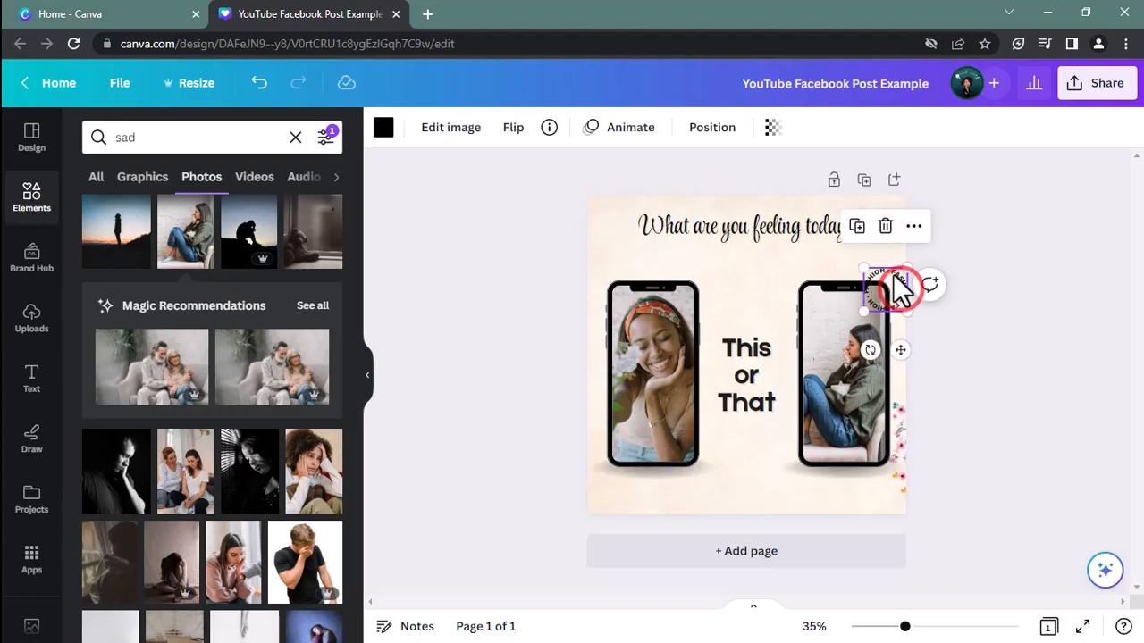
{"action": "left_click", "coordinate": [885, 225]}
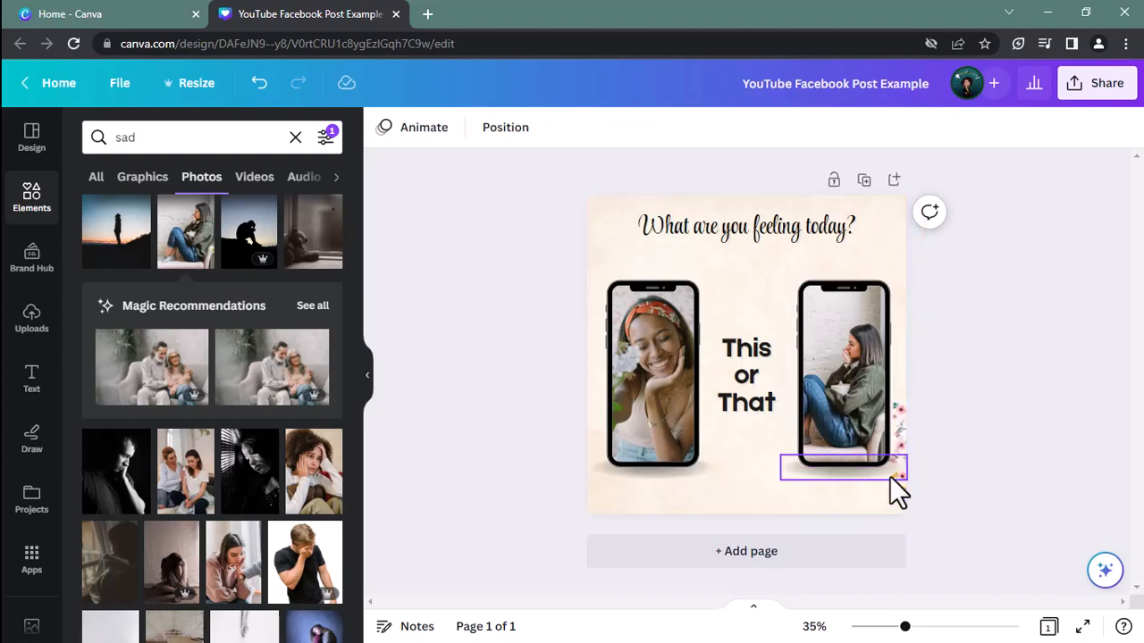
Change the "This or That" text's font to Open Sans Extra Bold from the Brand Kit fonts
{"action": "left_click", "coordinate": [842, 471]}
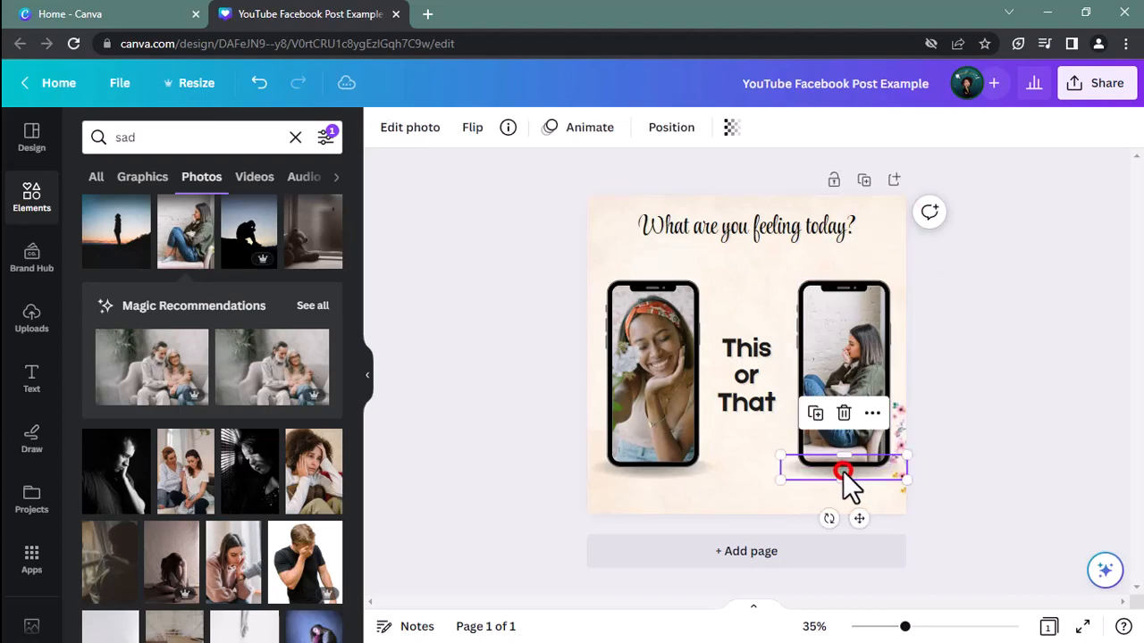
{"action": "left_click", "coordinate": [662, 474]}
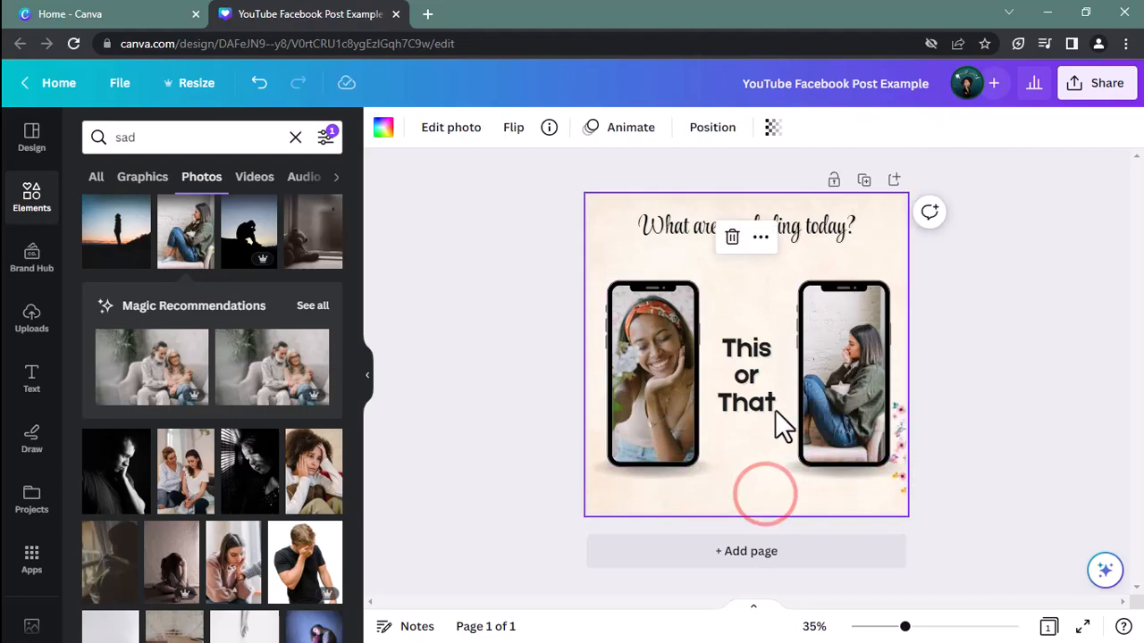
{"action": "left_click", "coordinate": [746, 376]}
{"action": "left_click", "coordinate": [504, 133]}
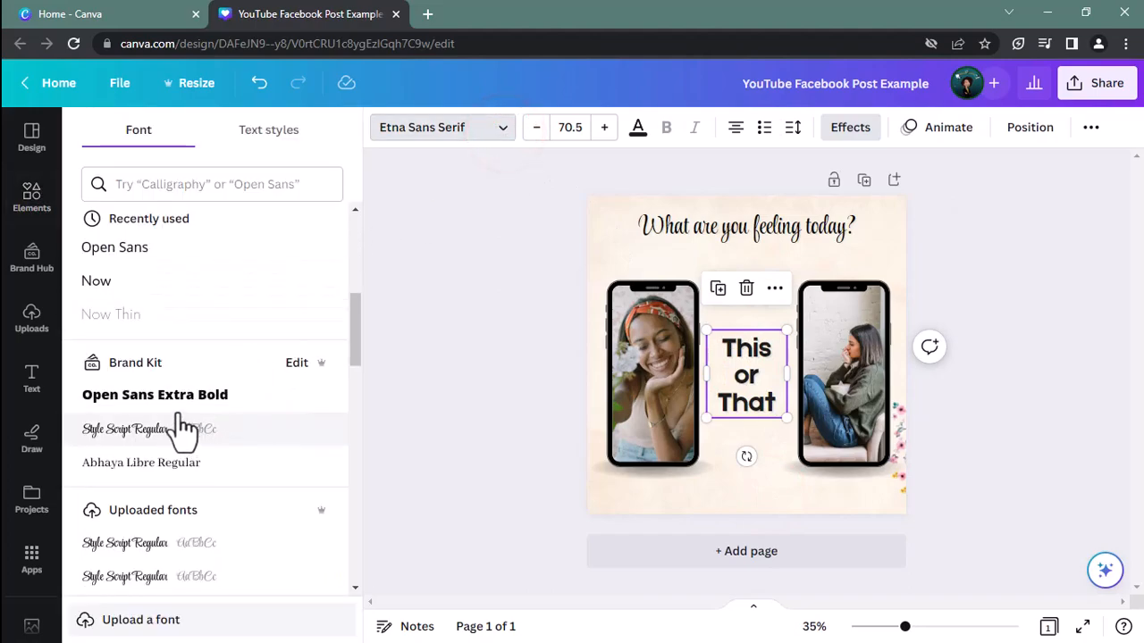
{"action": "left_click", "coordinate": [174, 396]}
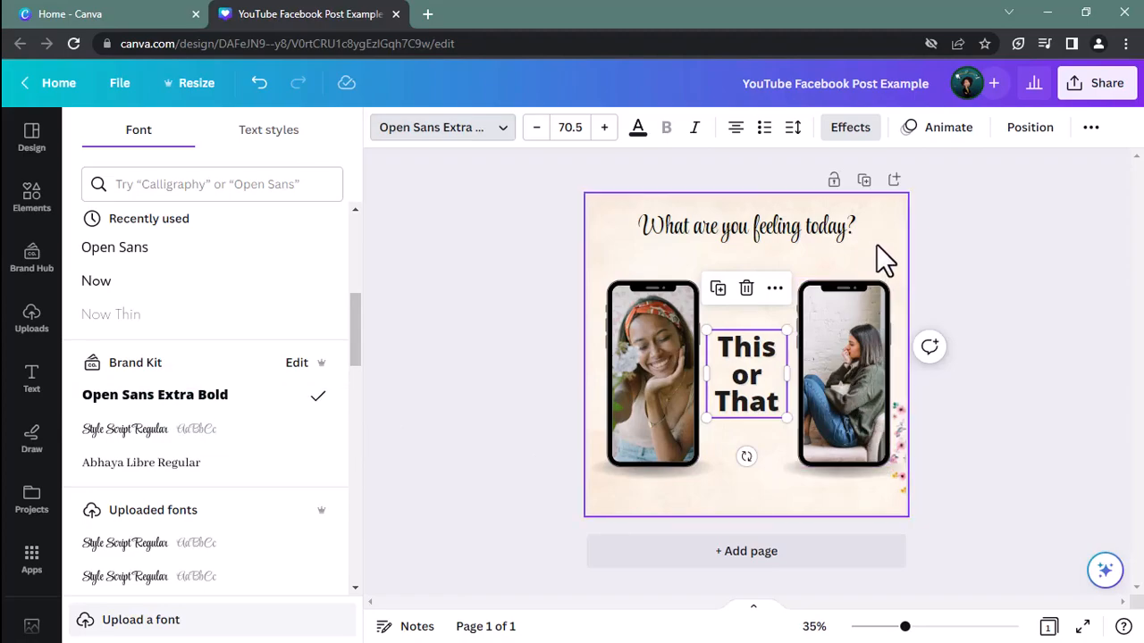
Move the "What are you feeling today?" heading slightly down, closer to the phones
{"action": "left_click", "coordinate": [731, 227]}
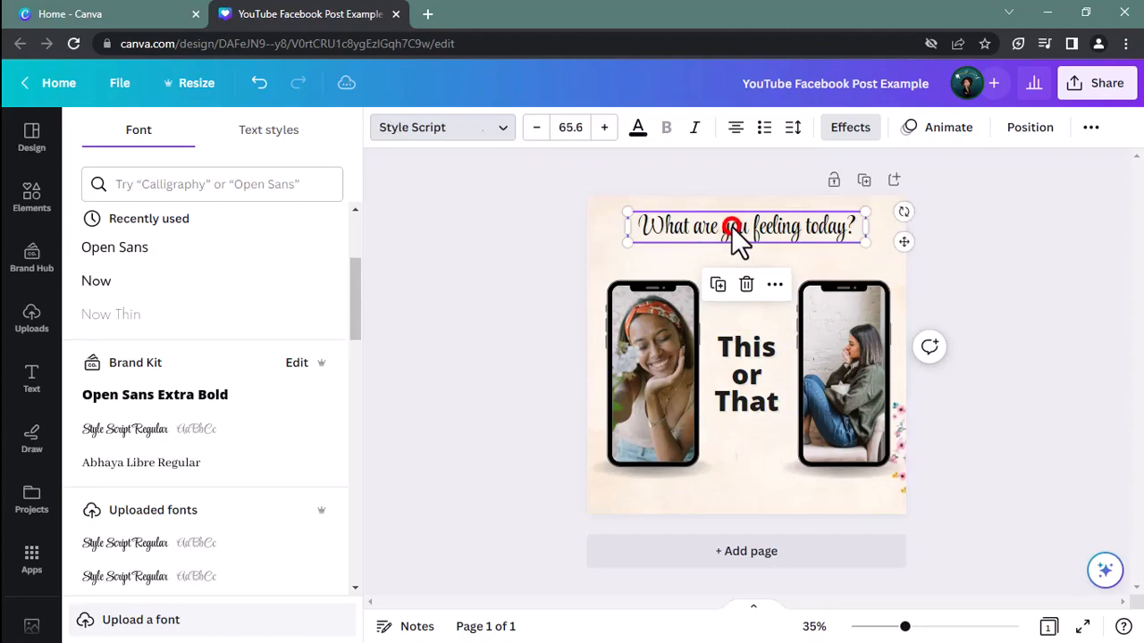
{"action": "left_click_drag", "start_coordinate": [903, 241], "coordinate": [901, 260]}
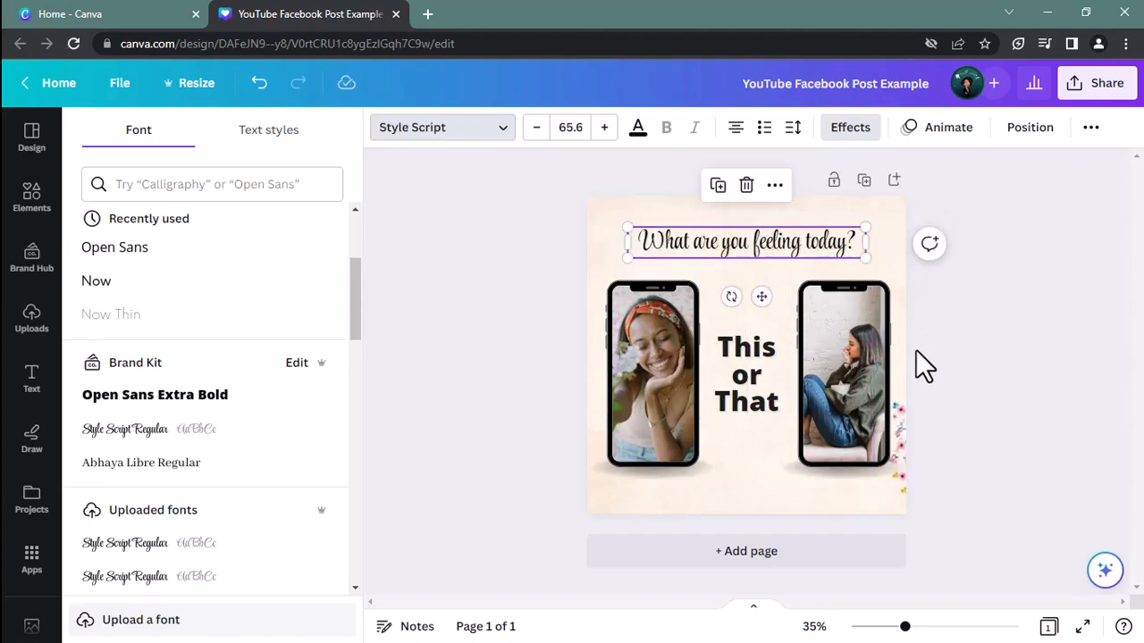
{"action": "left_click", "coordinate": [986, 412]}
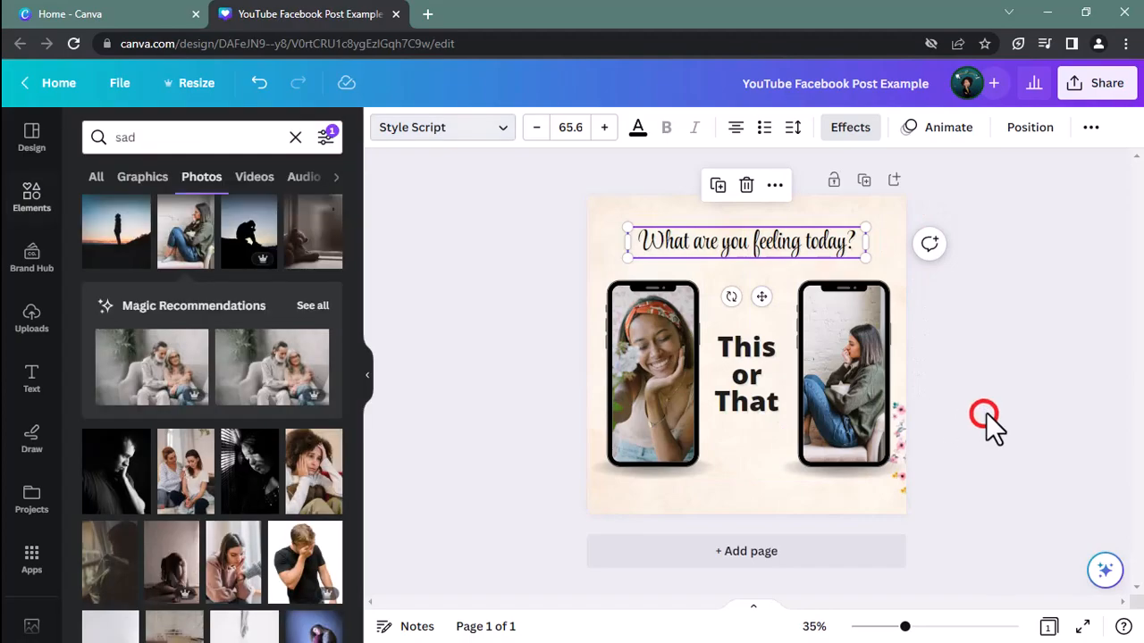
Increase the heading's font size to 71.6 and deselect it
{"action": "left_click", "coordinate": [611, 127]}
{"action": "left_click", "coordinate": [612, 127]}
{"action": "left_click", "coordinate": [612, 127]}
{"action": "left_click", "coordinate": [612, 127]}
{"action": "left_click", "coordinate": [611, 126]}
{"action": "left_click", "coordinate": [611, 127]}
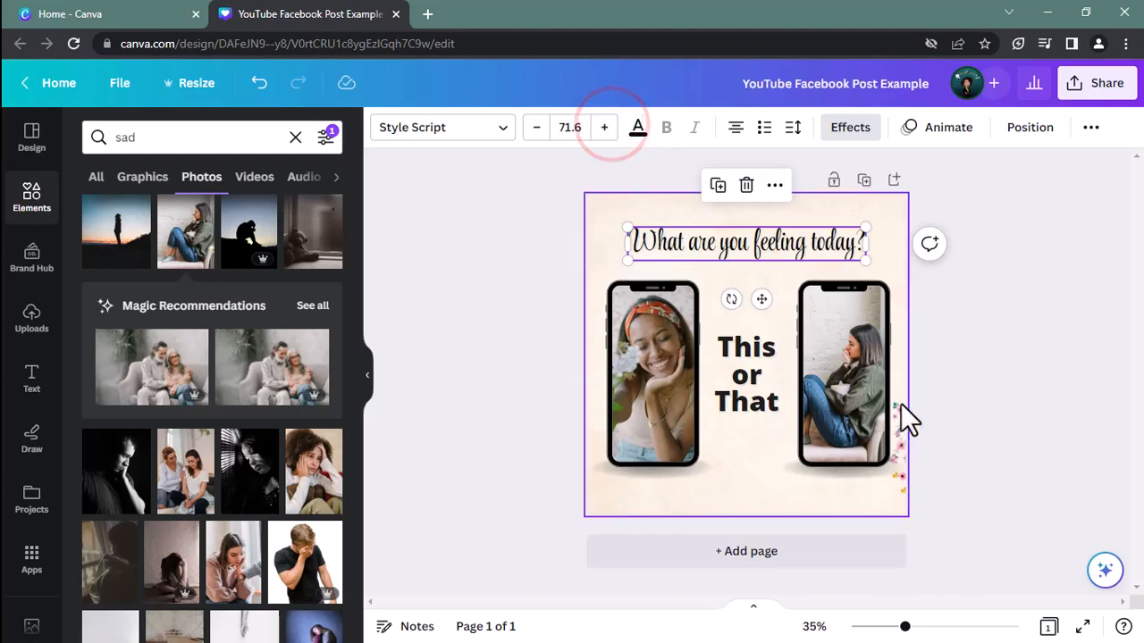
{"action": "left_click", "coordinate": [957, 374]}
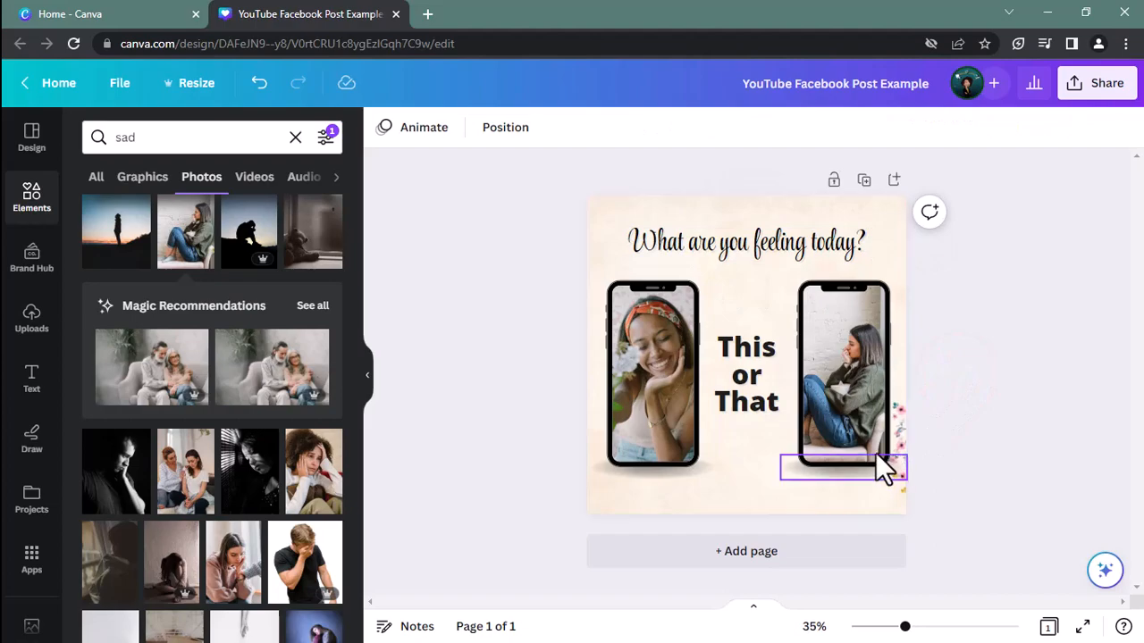
Replace the floral image background of the page with plain white from the Brand Kit colors
{"action": "left_click", "coordinate": [888, 492]}
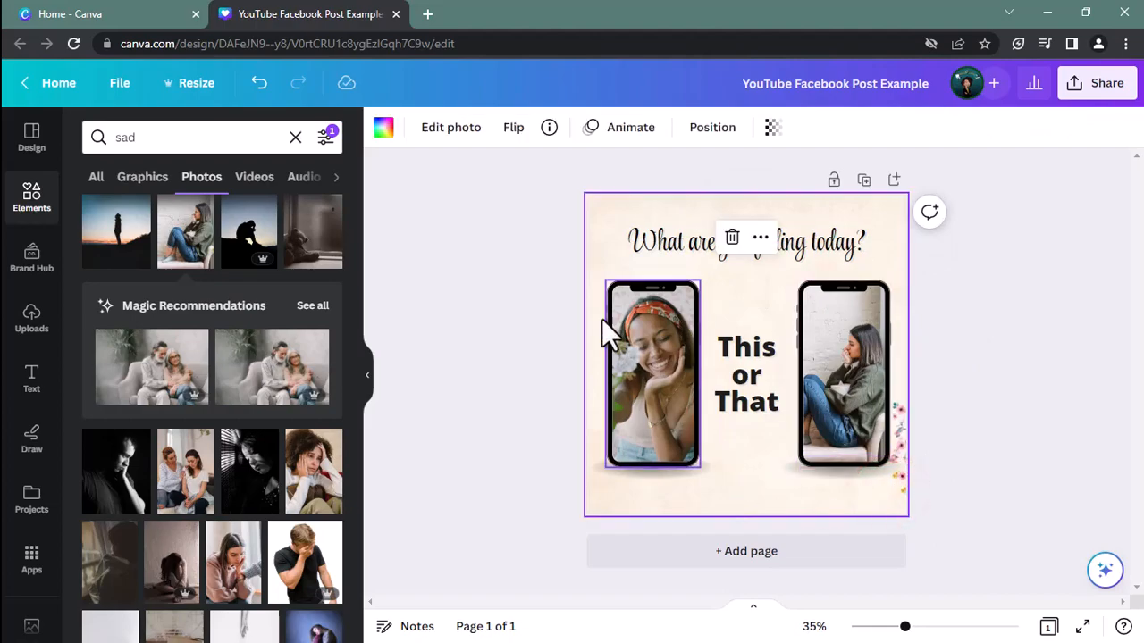
{"action": "left_click", "coordinate": [383, 129]}
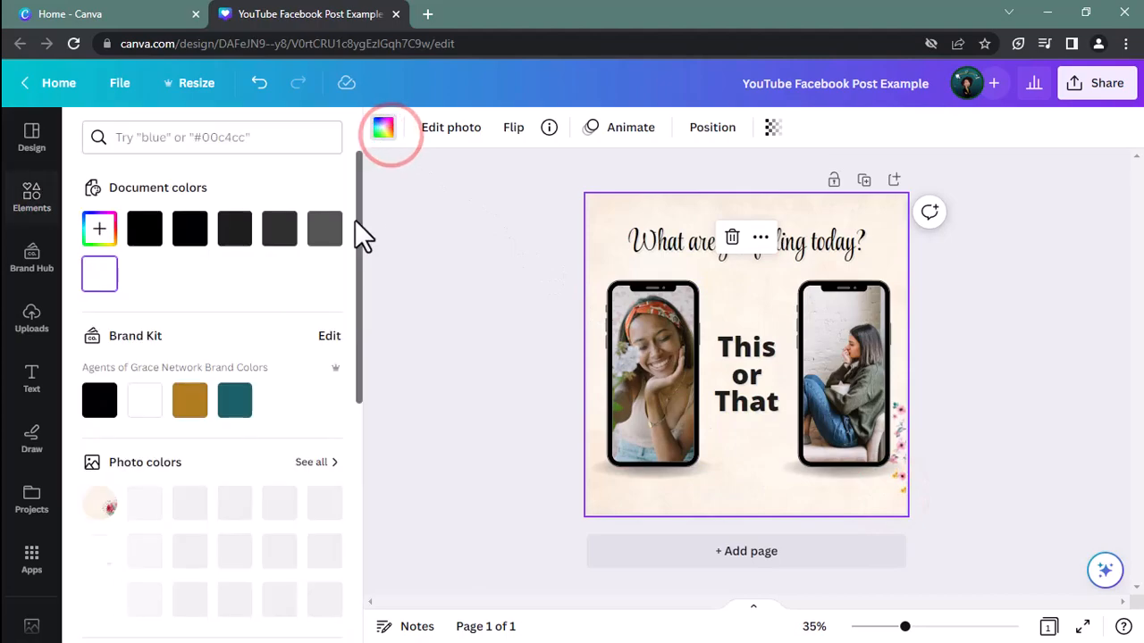
{"action": "left_click", "coordinate": [150, 395]}
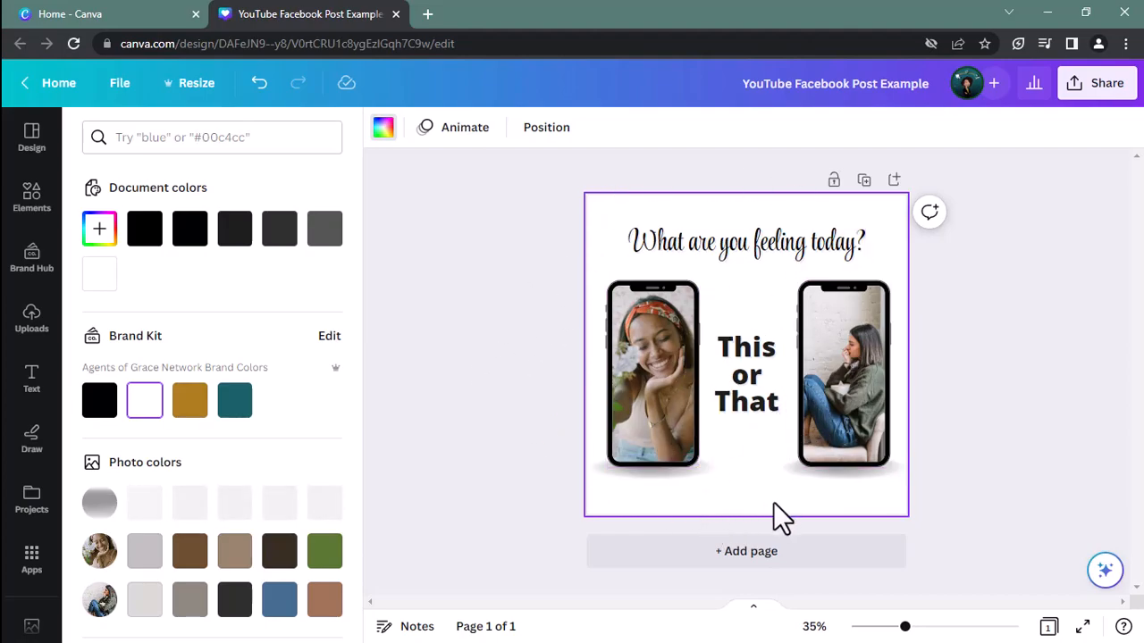
Add a body text line reading "Business Name Here" centered below the phones
{"action": "left_click", "coordinate": [32, 384]}
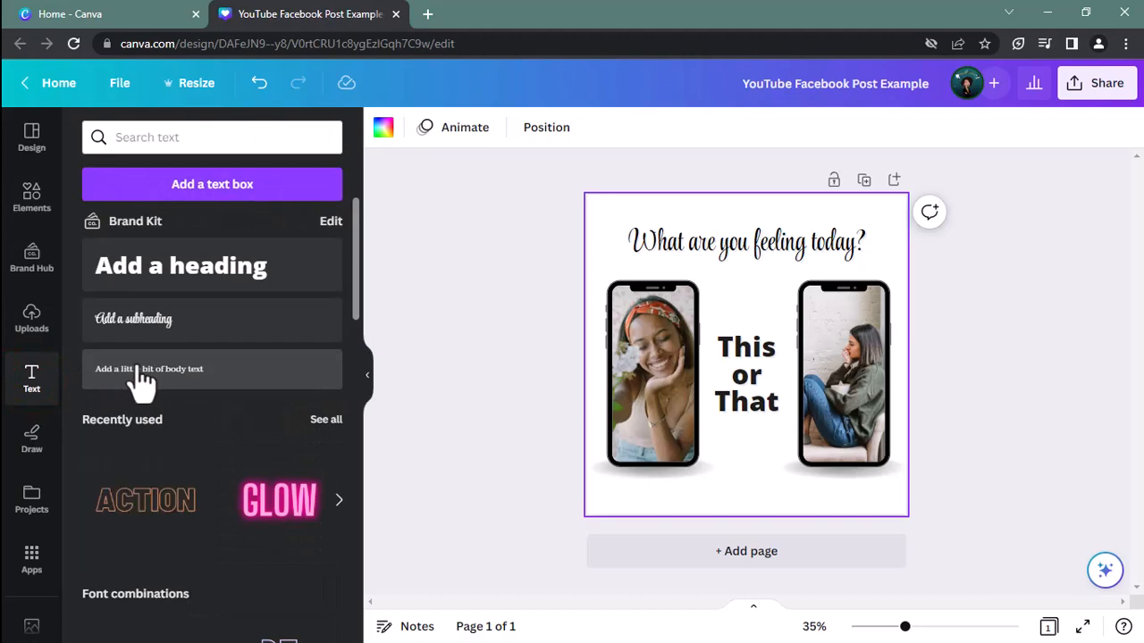
{"action": "left_click", "coordinate": [179, 375]}
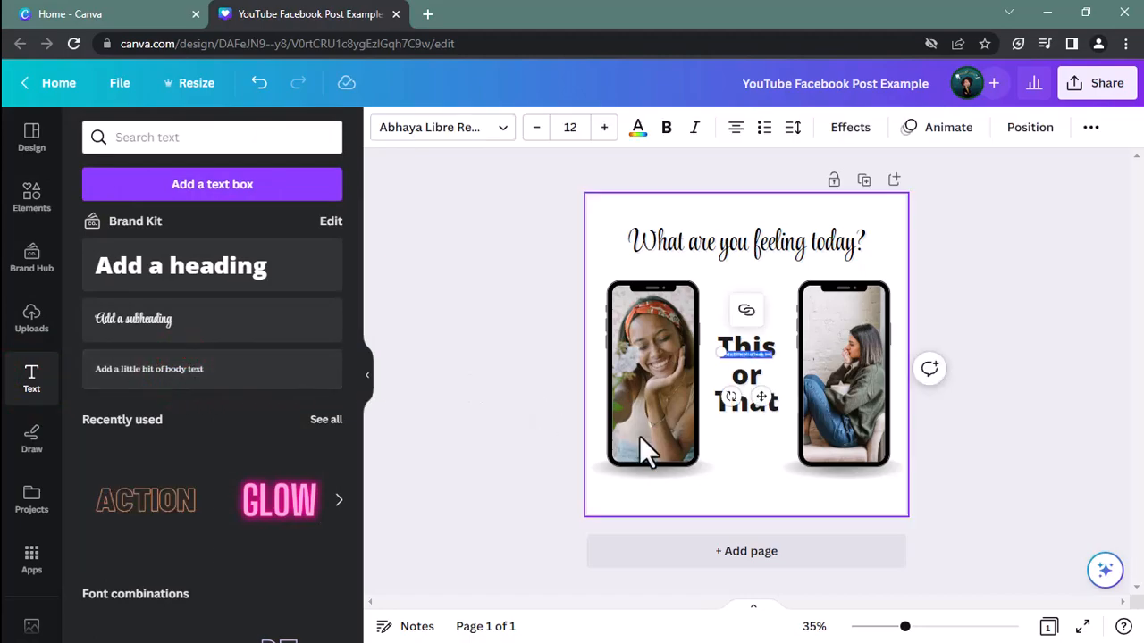
{"action": "left_click_drag", "start_coordinate": [754, 383], "coordinate": [757, 524]}
{"action": "type", "text": "C"}
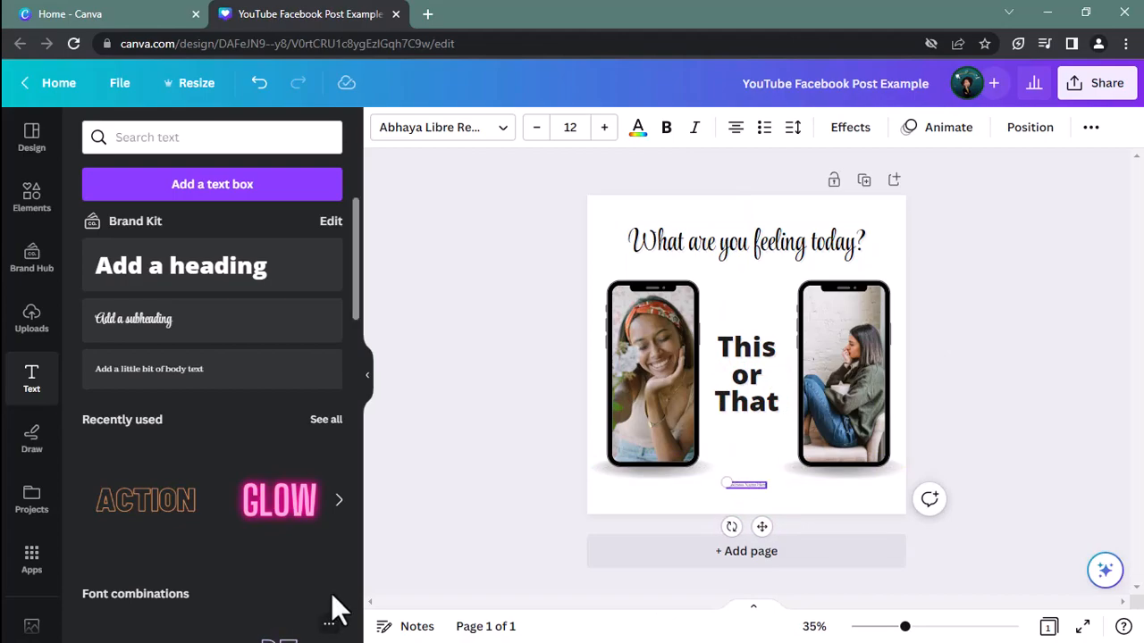
Set the business name line's font size to 45 and deselect it
{"action": "left_click", "coordinate": [573, 128]}
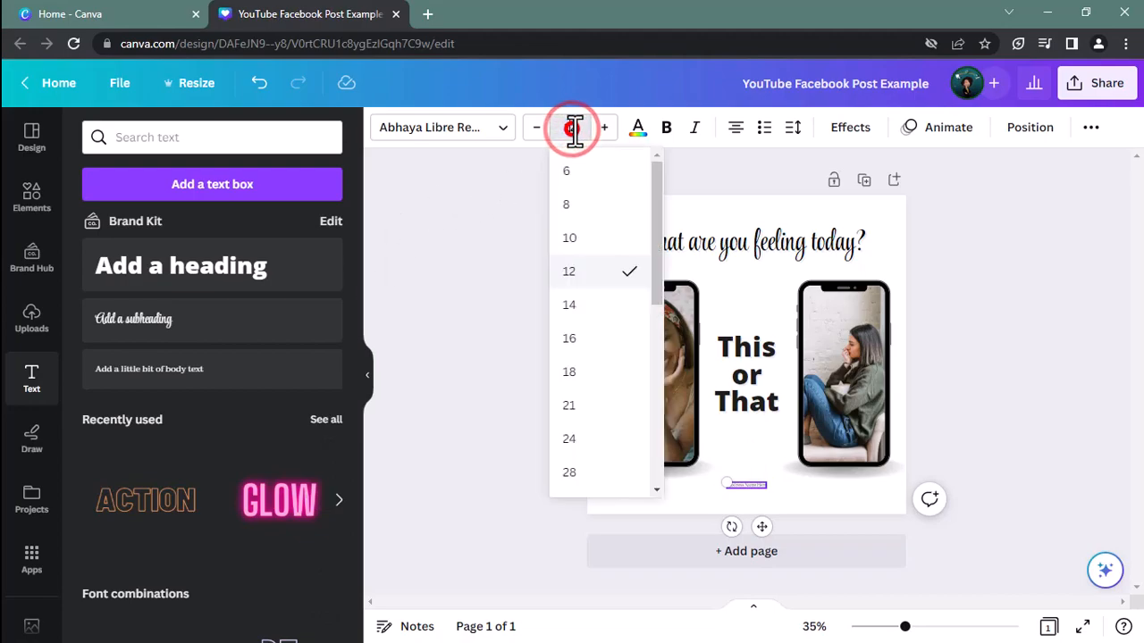
{"action": "type", "text": "45"}
{"action": "key", "text": "Return"}
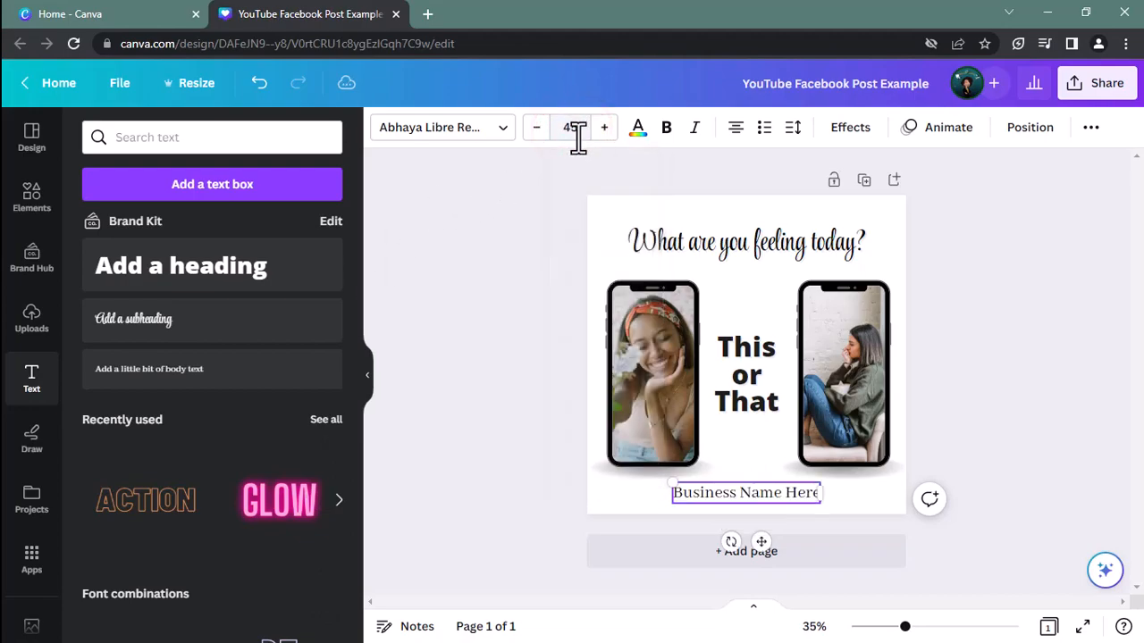
{"action": "left_click", "coordinate": [938, 441]}
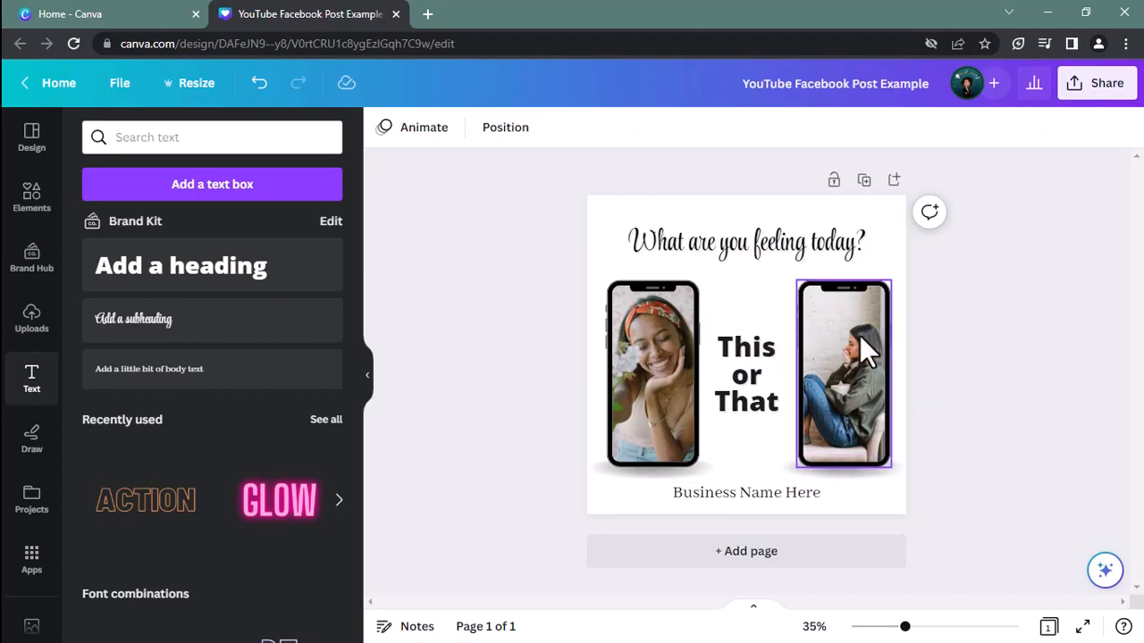
Search the elements library for "background"
{"action": "left_click", "coordinate": [622, 212]}
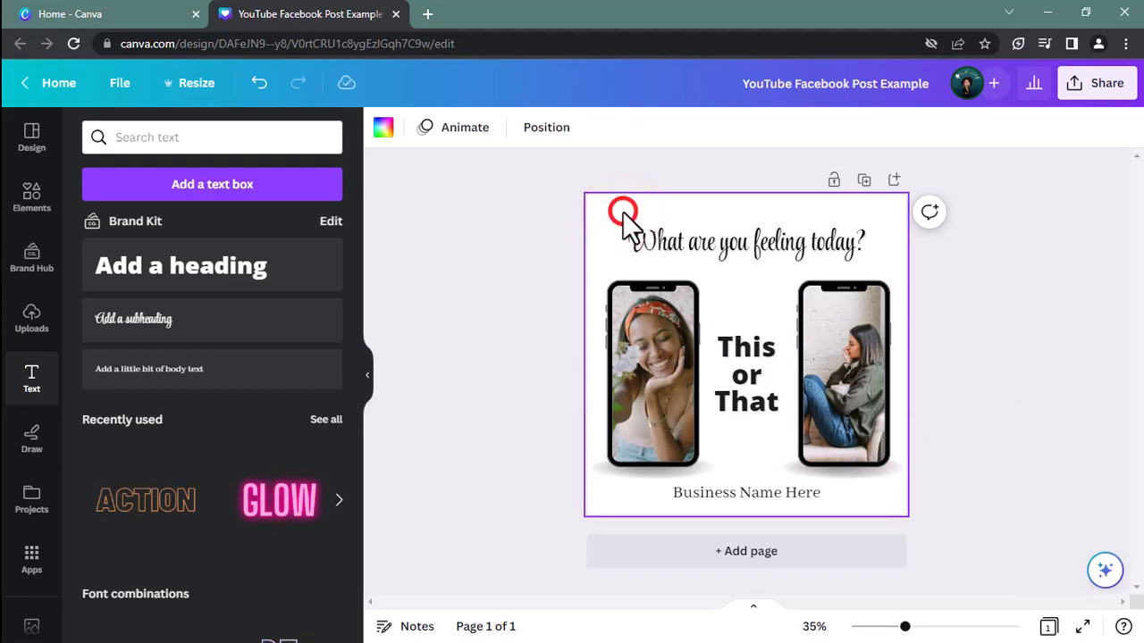
{"action": "left_click", "coordinate": [43, 204]}
{"action": "left_click", "coordinate": [288, 137]}
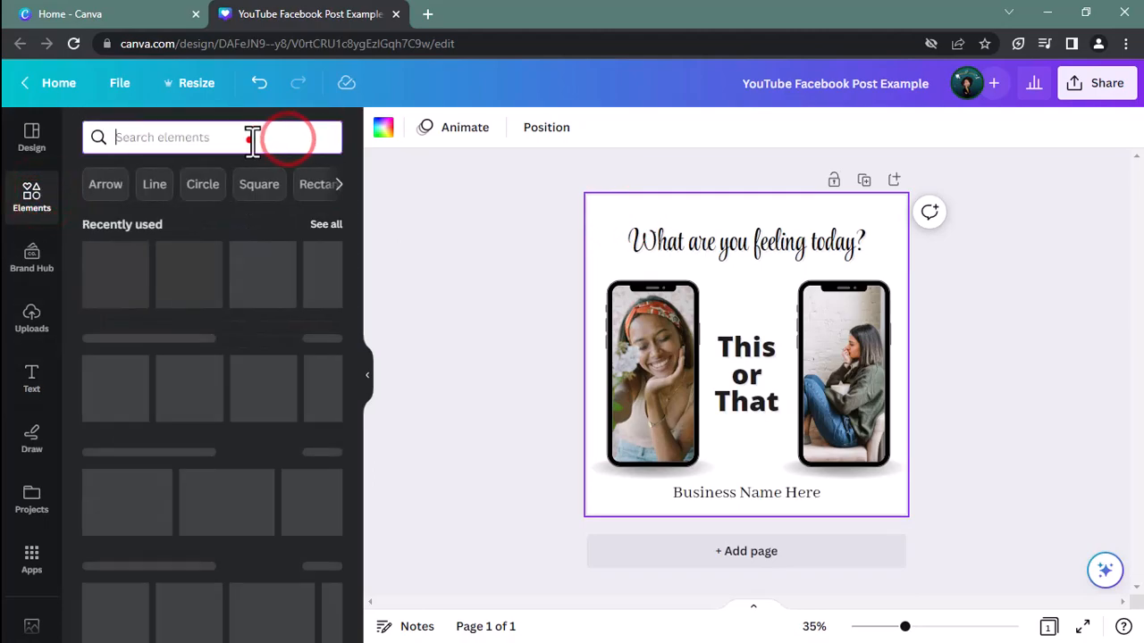
{"action": "type", "text": "ba"}
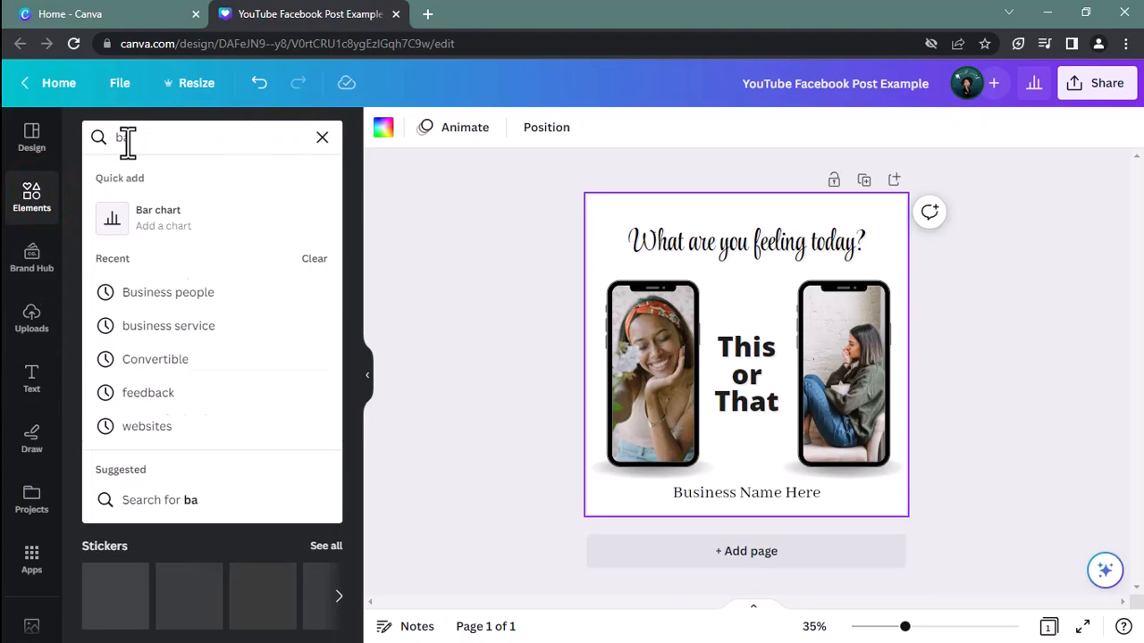
{"action": "type", "text": "ckground"}
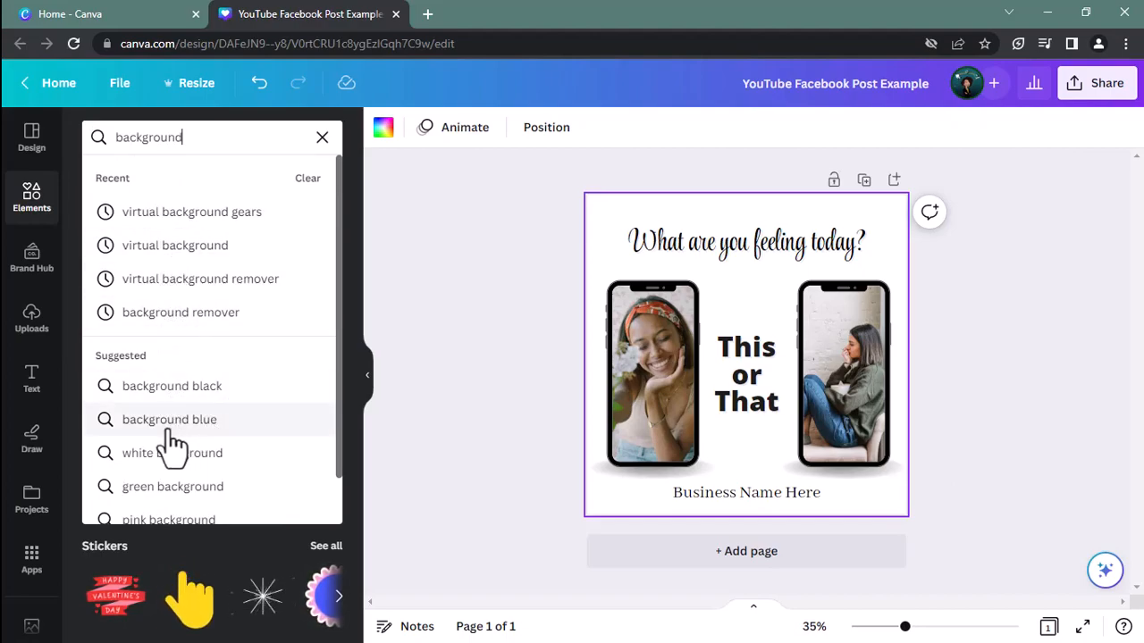
{"action": "left_click", "coordinate": [242, 142]}
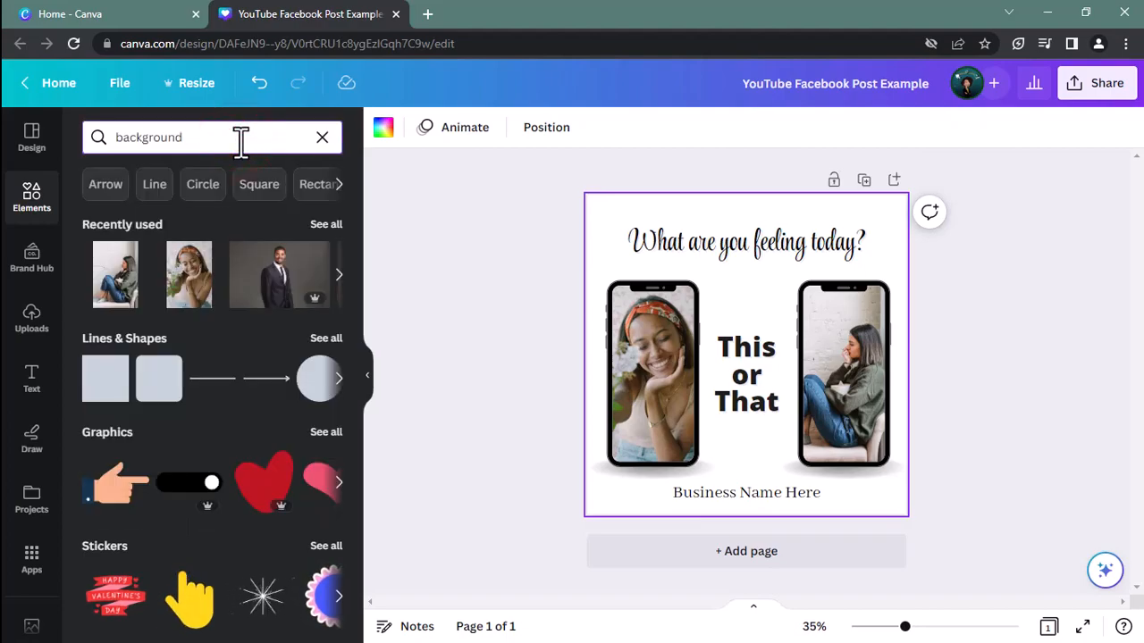
{"action": "key", "text": "Return"}
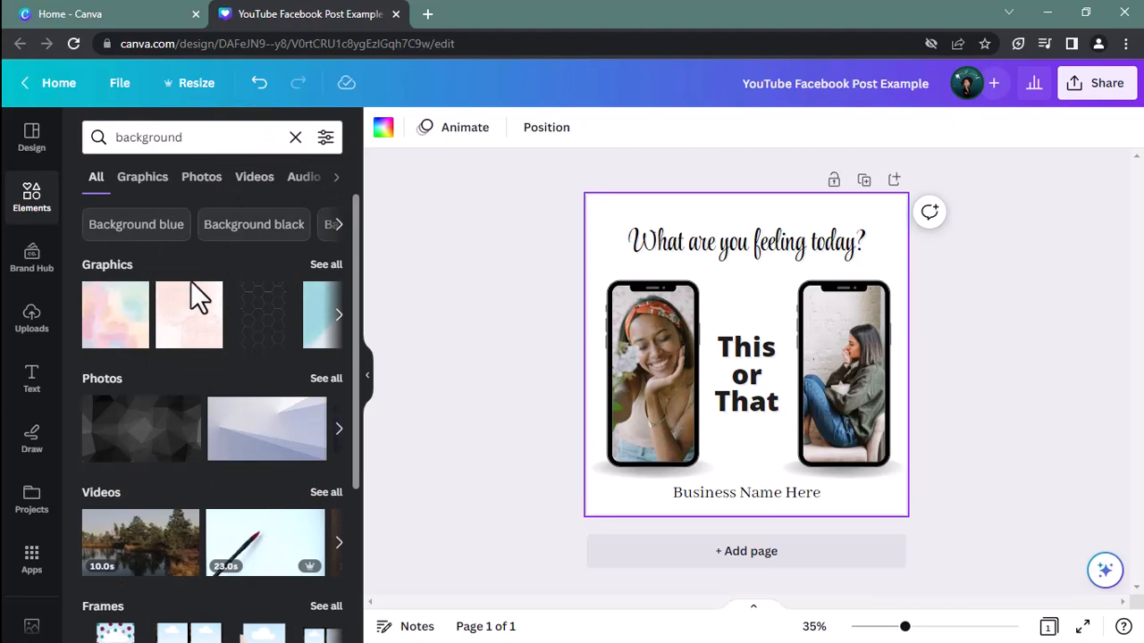
Check the background search results by media type, narrow them to videos, and dismiss the low battery notice
{"action": "left_click", "coordinate": [214, 179]}
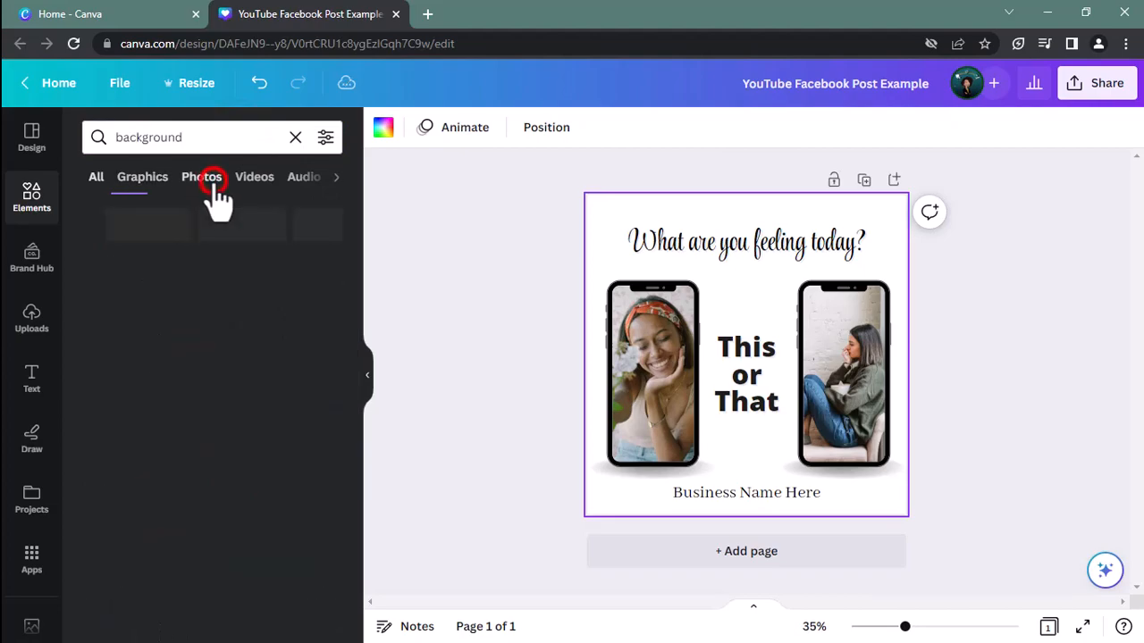
{"action": "left_click", "coordinate": [143, 179]}
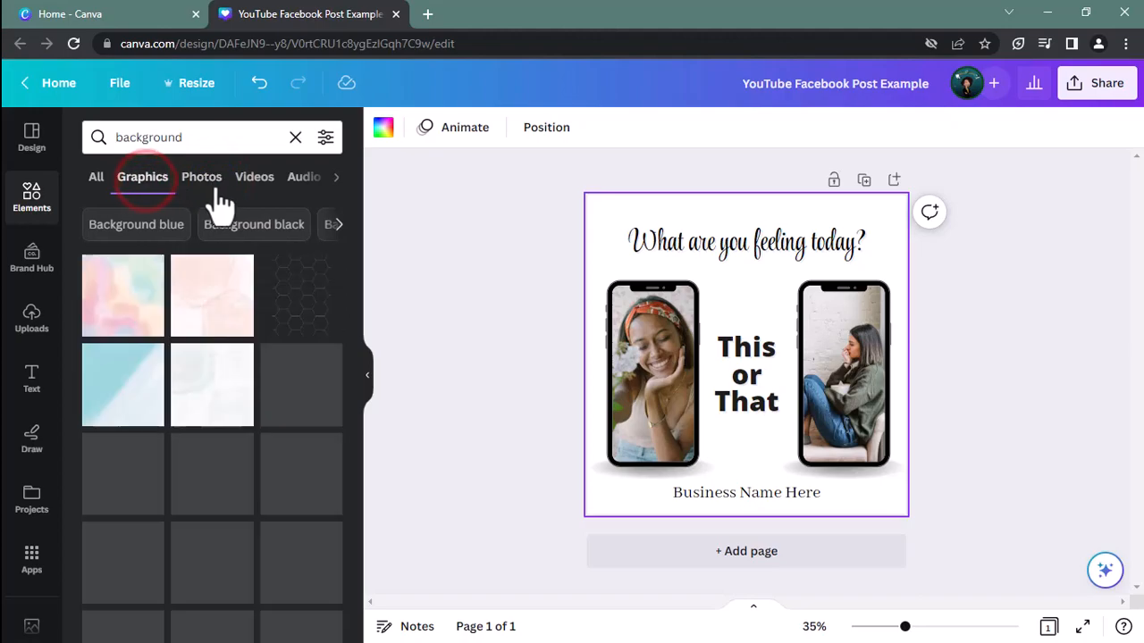
{"action": "left_click", "coordinate": [256, 182]}
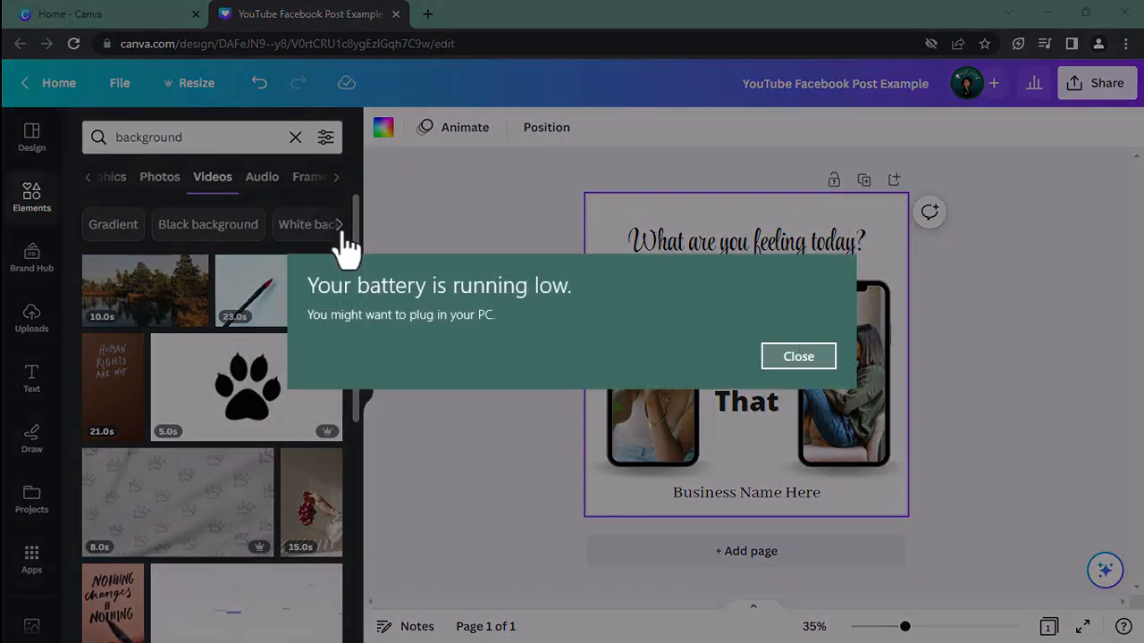
{"action": "left_click", "coordinate": [796, 357]}
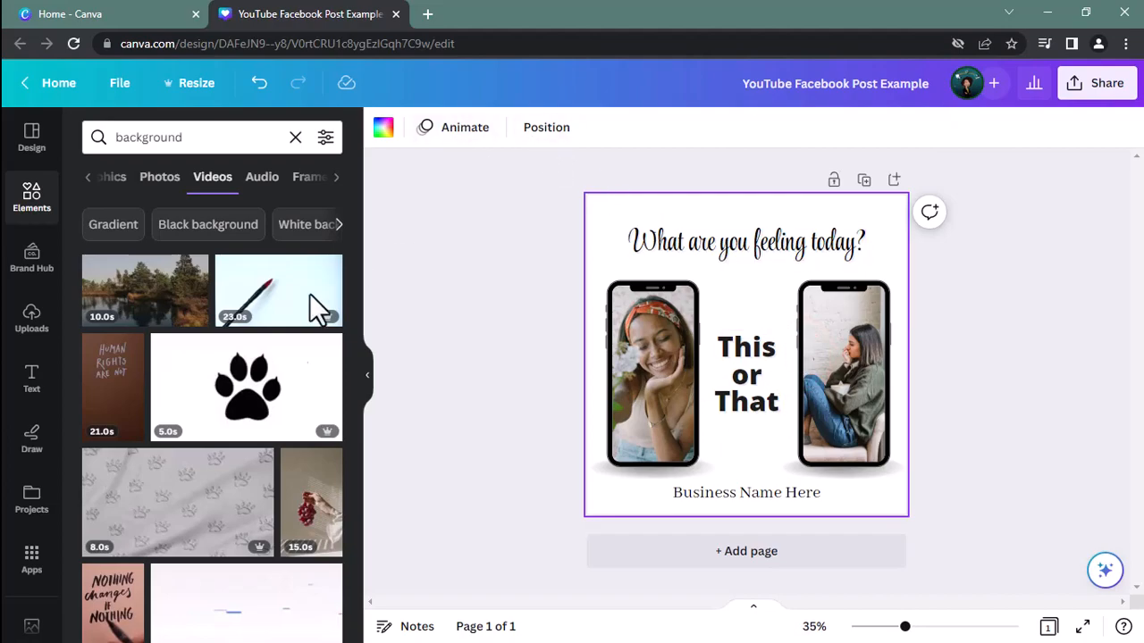
Set the 7-second pink balloons video as the page background and clear the element search
{"action": "scroll", "coordinate": [247, 396], "scroll_direction": "down", "scroll_amount": 3}
{"action": "scroll", "coordinate": [247, 396], "scroll_direction": "down", "scroll_amount": 1}
{"action": "scroll", "coordinate": [253, 407], "scroll_direction": "down", "scroll_amount": 1}
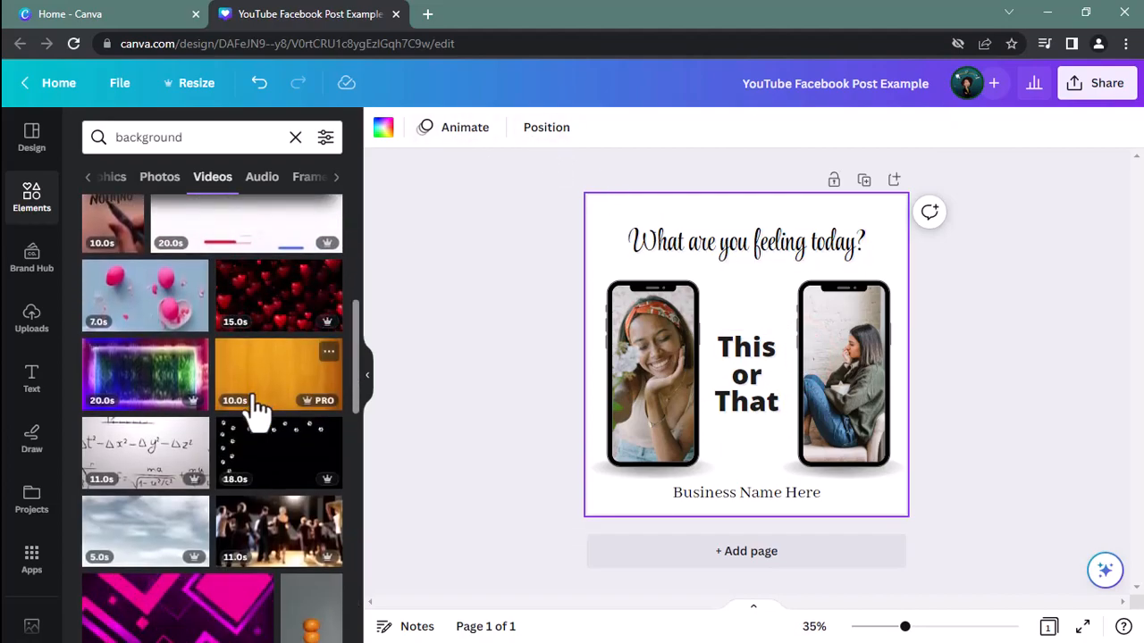
{"action": "left_click_drag", "start_coordinate": [145, 309], "coordinate": [617, 236]}
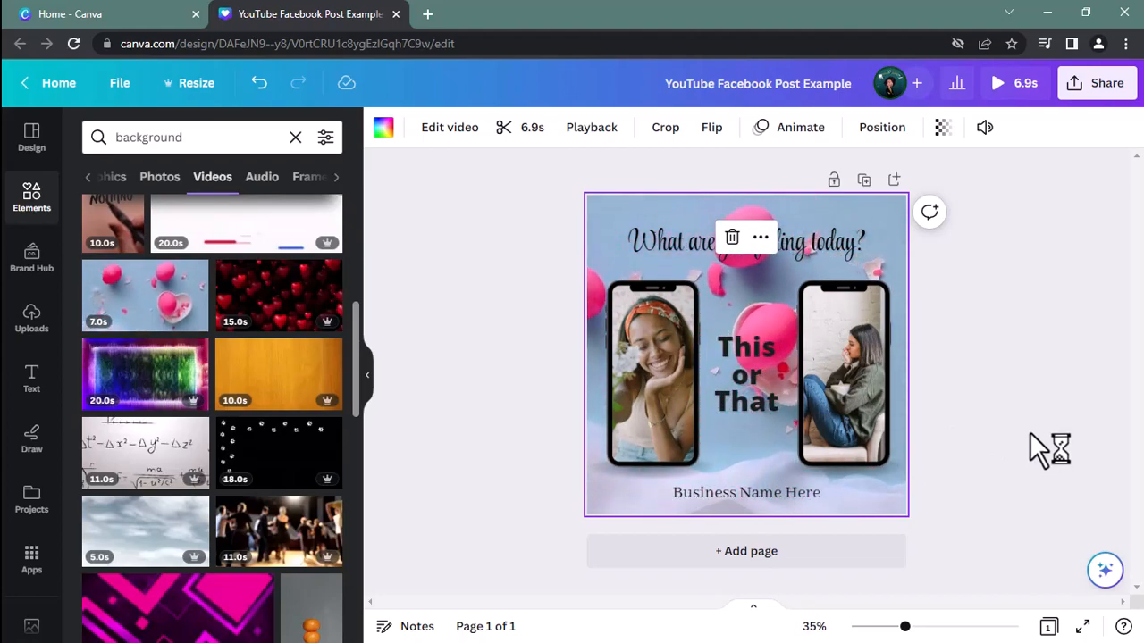
{"action": "left_click", "coordinate": [1029, 430]}
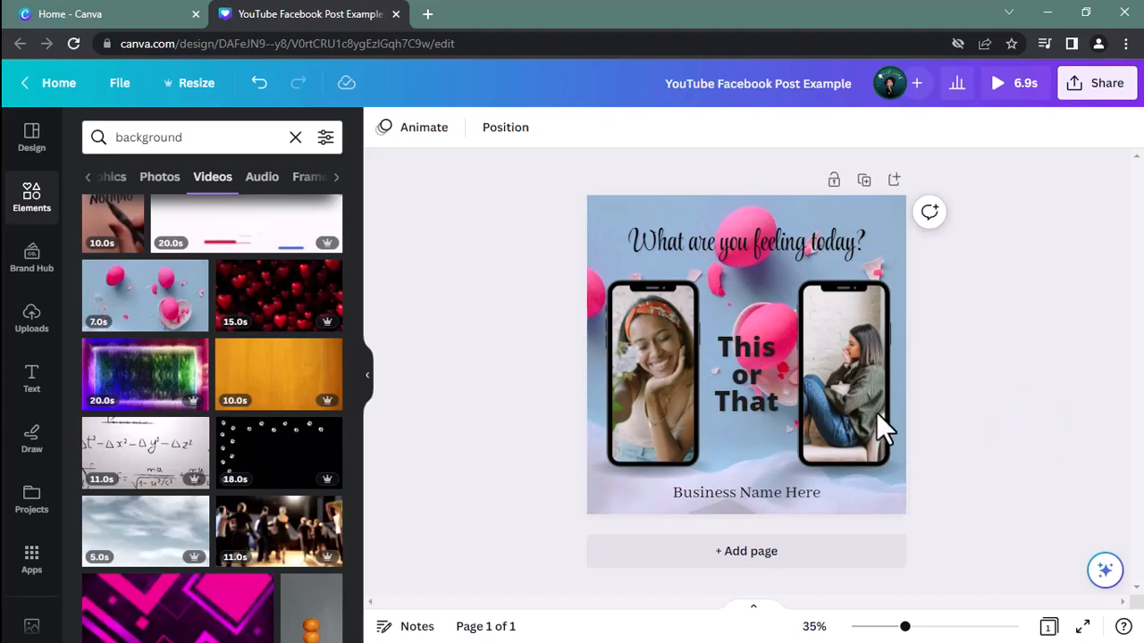
{"action": "left_click", "coordinate": [295, 139]}
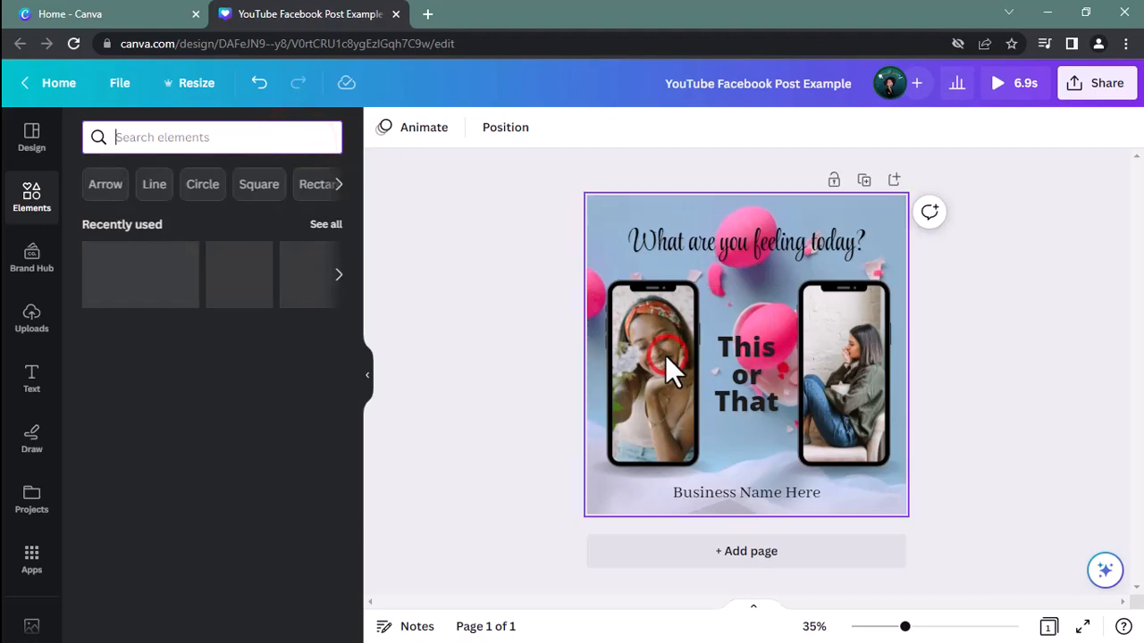
{"action": "left_click", "coordinate": [665, 355]}
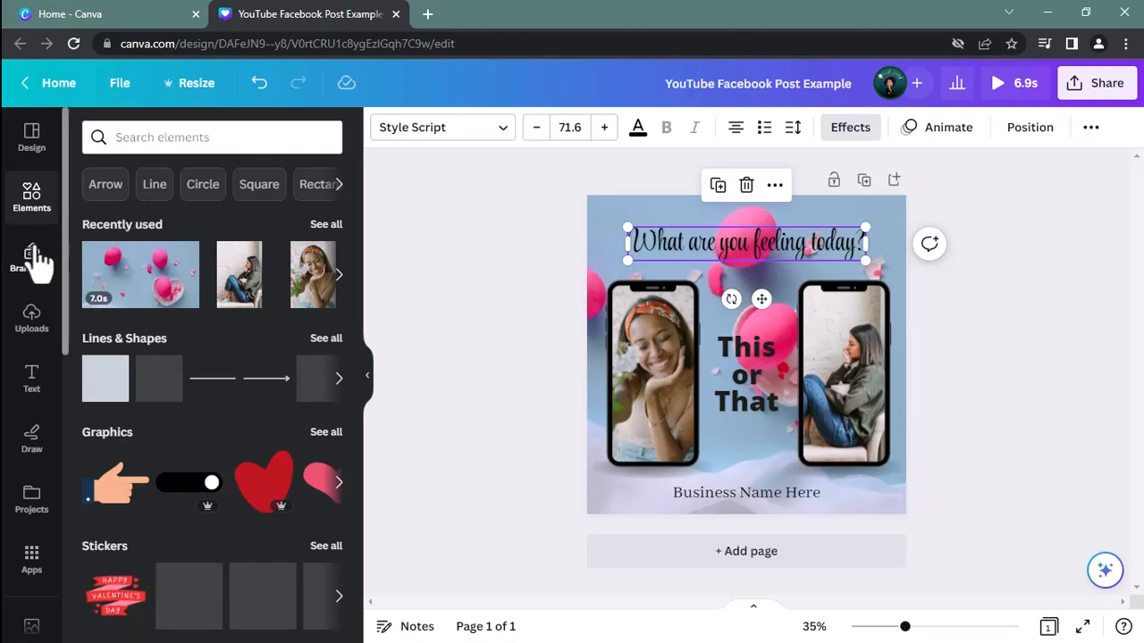
{"action": "scroll", "coordinate": [34, 251], "scroll_direction": "down", "scroll_amount": 2}
{"action": "scroll", "coordinate": [33, 219], "scroll_direction": "up", "scroll_amount": 2}
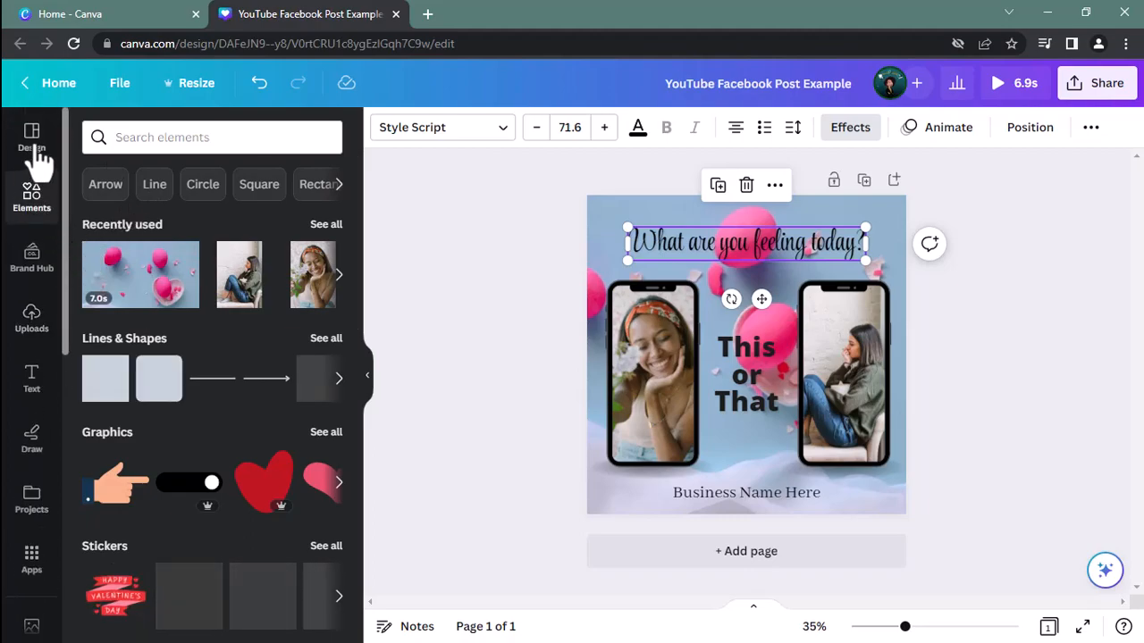
{"action": "left_click", "coordinate": [34, 143]}
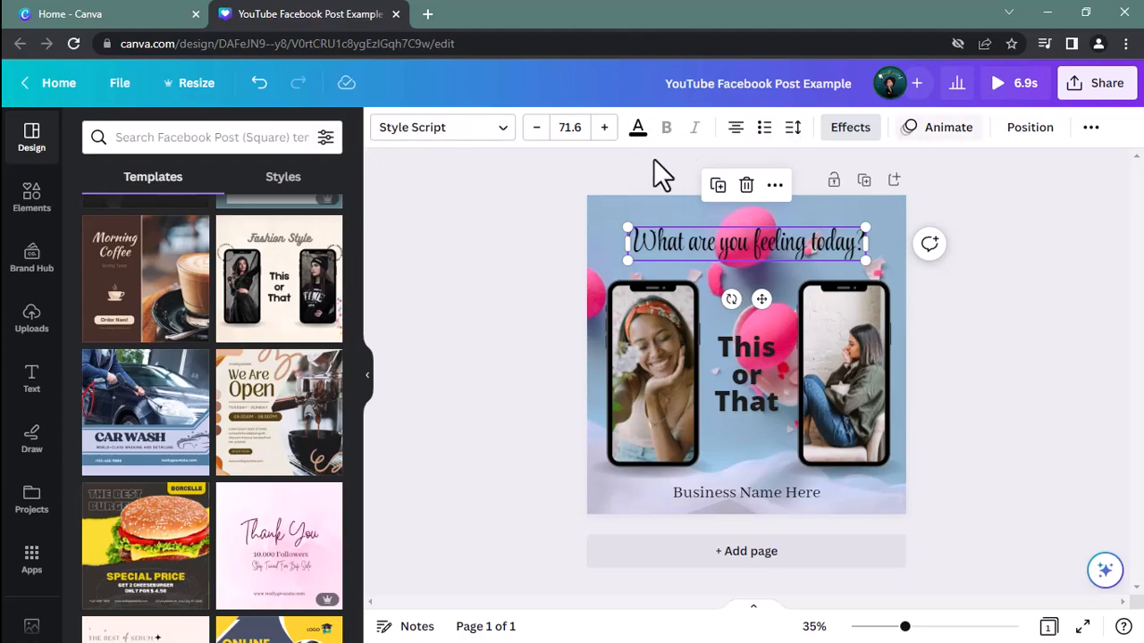
{"action": "left_click", "coordinate": [473, 114]}
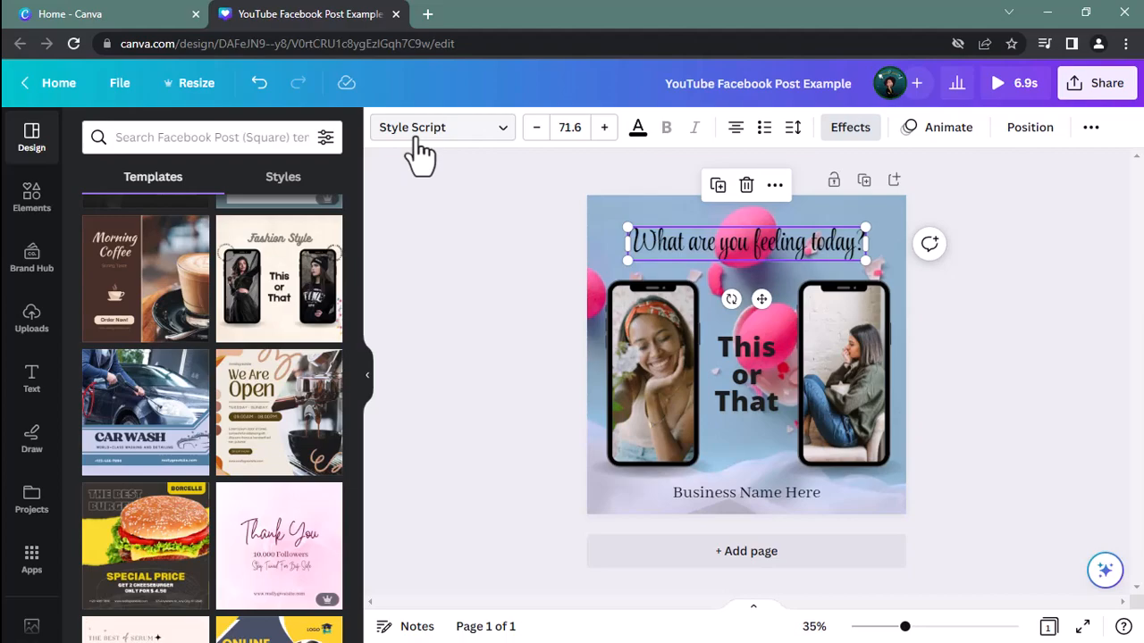
Examine the background video's transparency, layer order, page animation, flip and crop options
{"action": "left_click", "coordinate": [624, 217]}
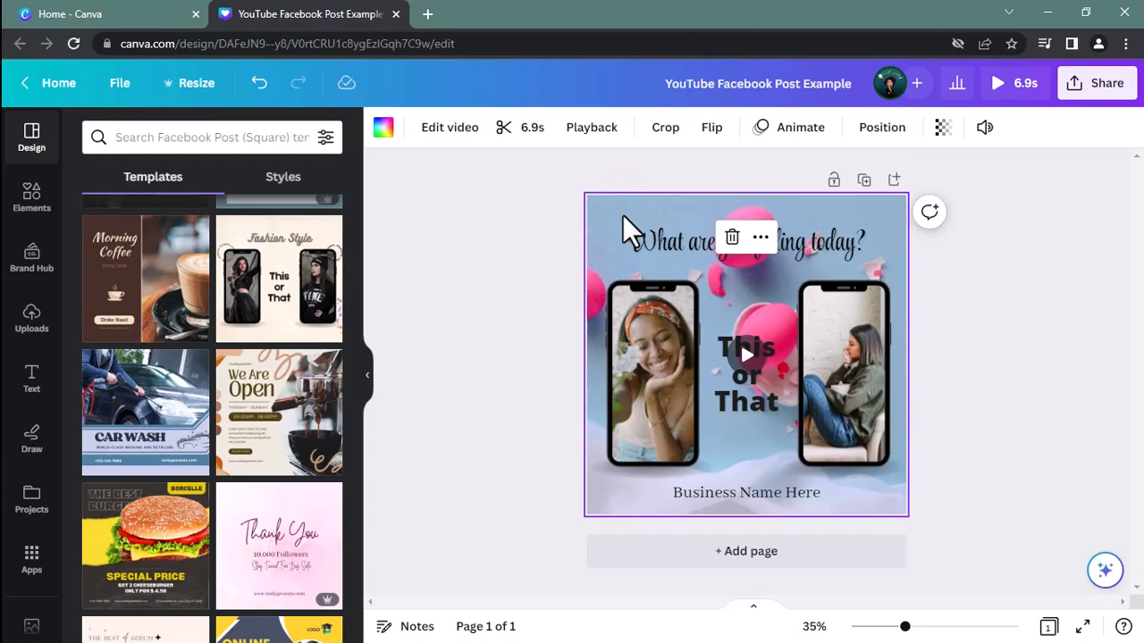
{"action": "left_click", "coordinate": [942, 128]}
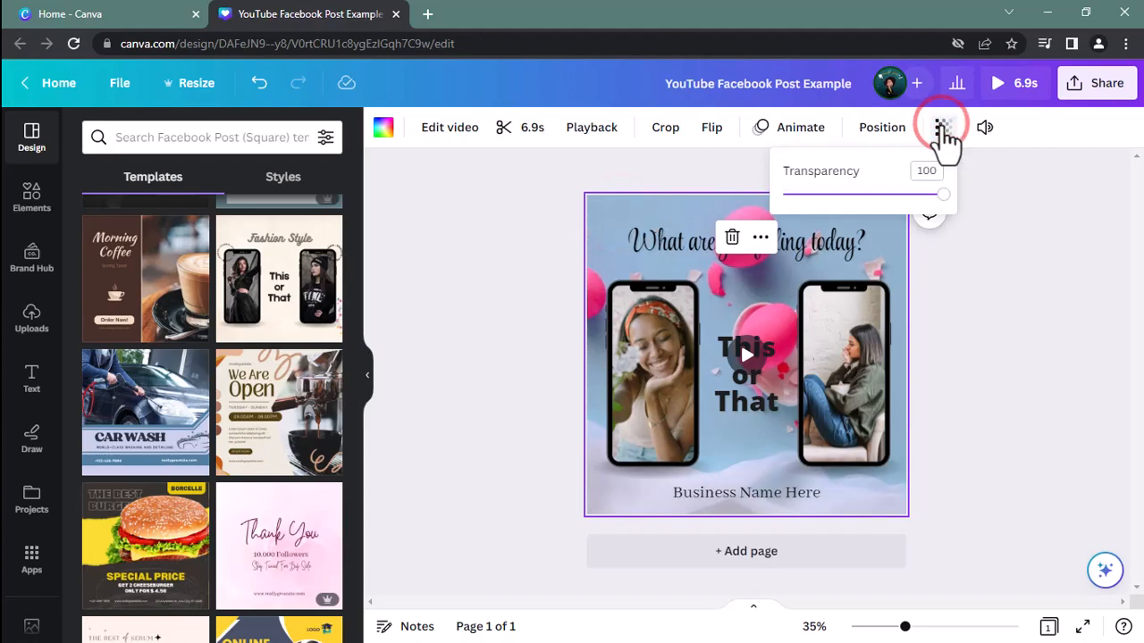
{"action": "left_click", "coordinate": [876, 132]}
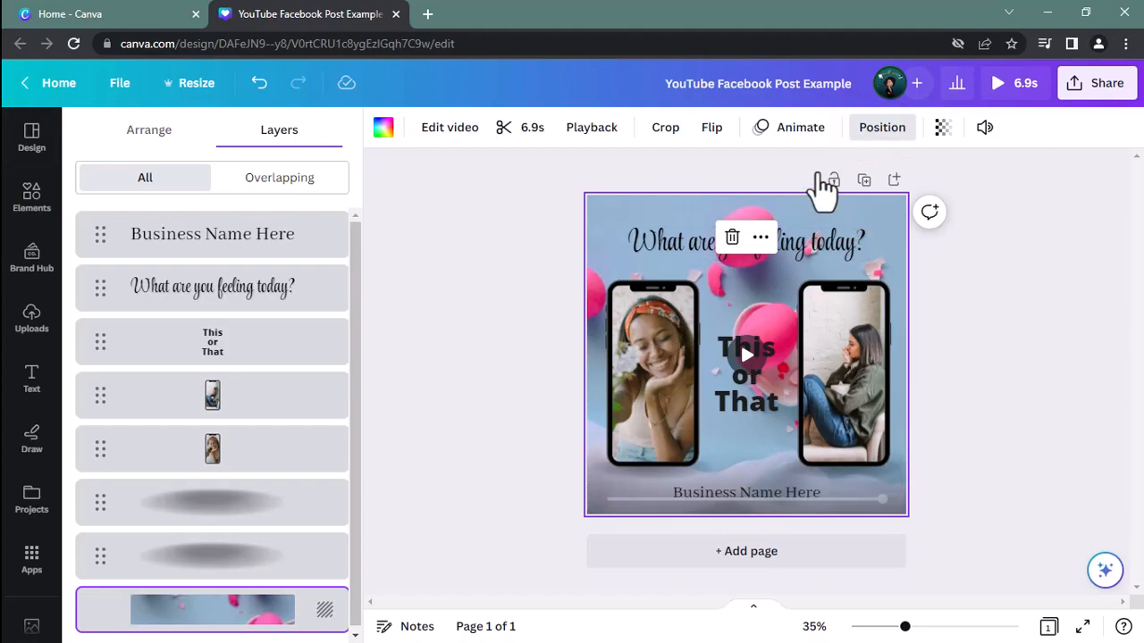
{"action": "left_click", "coordinate": [793, 130]}
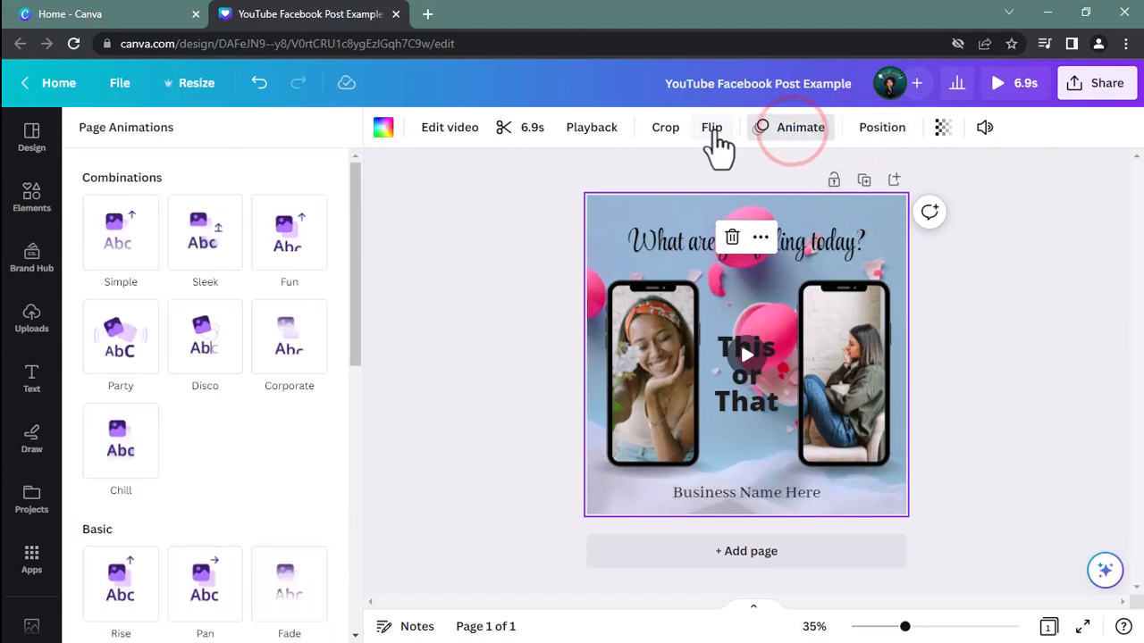
{"action": "left_click", "coordinate": [712, 128]}
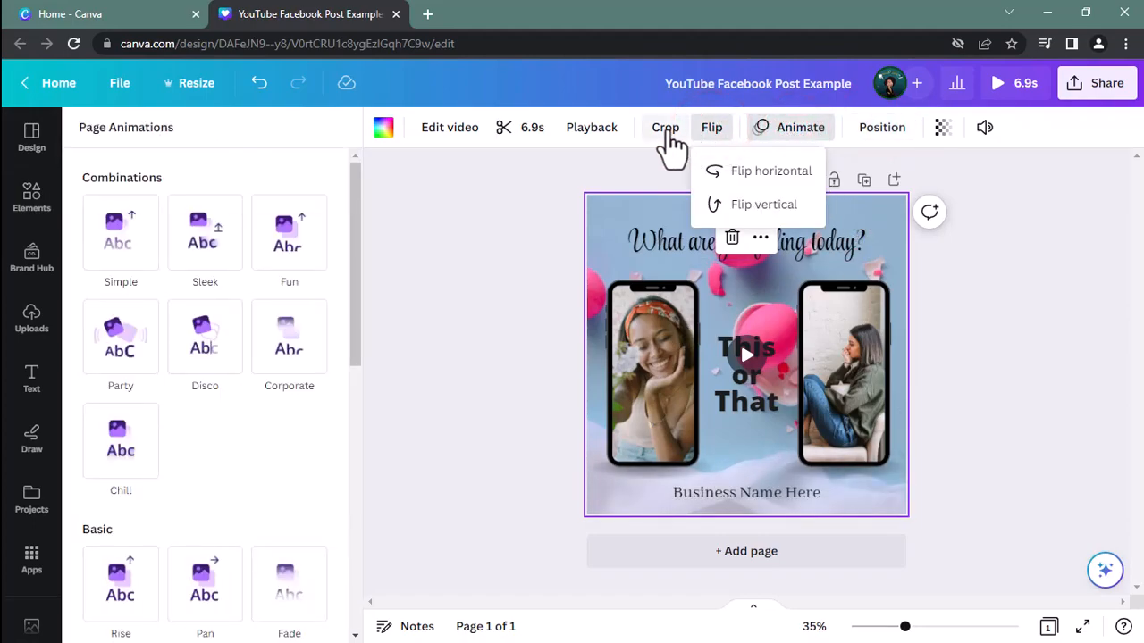
{"action": "left_click", "coordinate": [666, 129]}
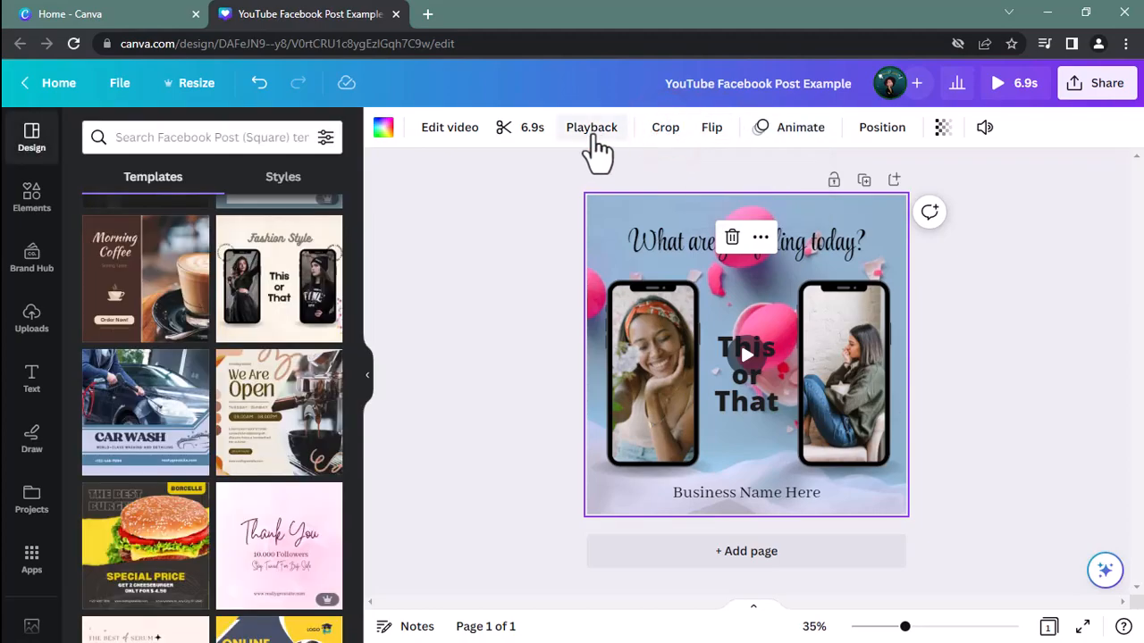
Review the background video's playback settings and its trim range without changing them
{"action": "left_click", "coordinate": [591, 128]}
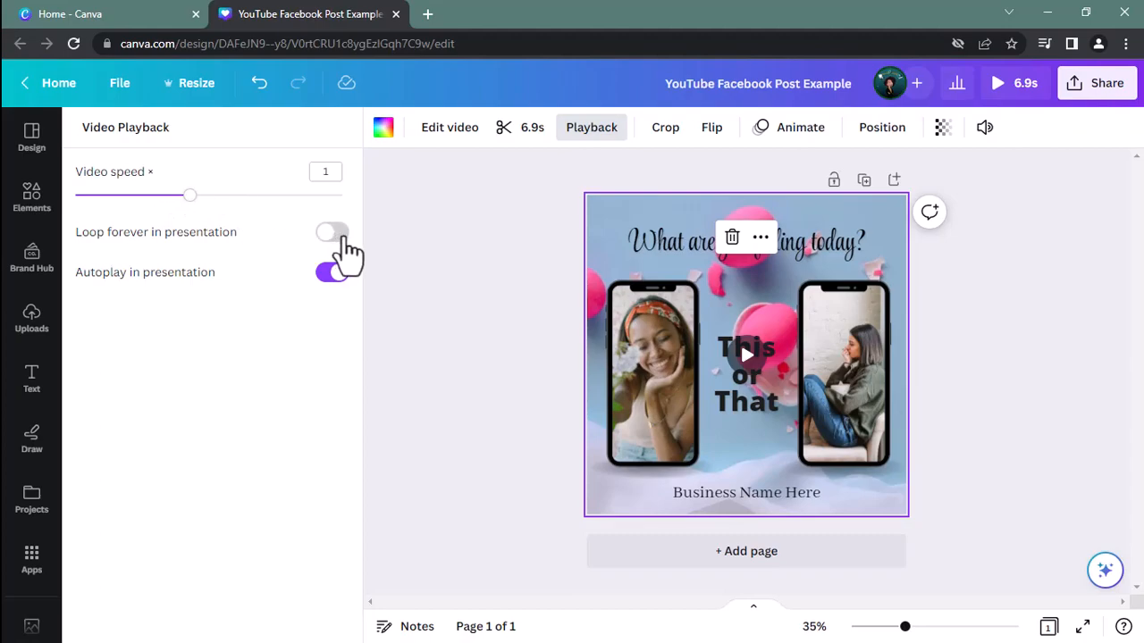
{"action": "left_click", "coordinate": [529, 128]}
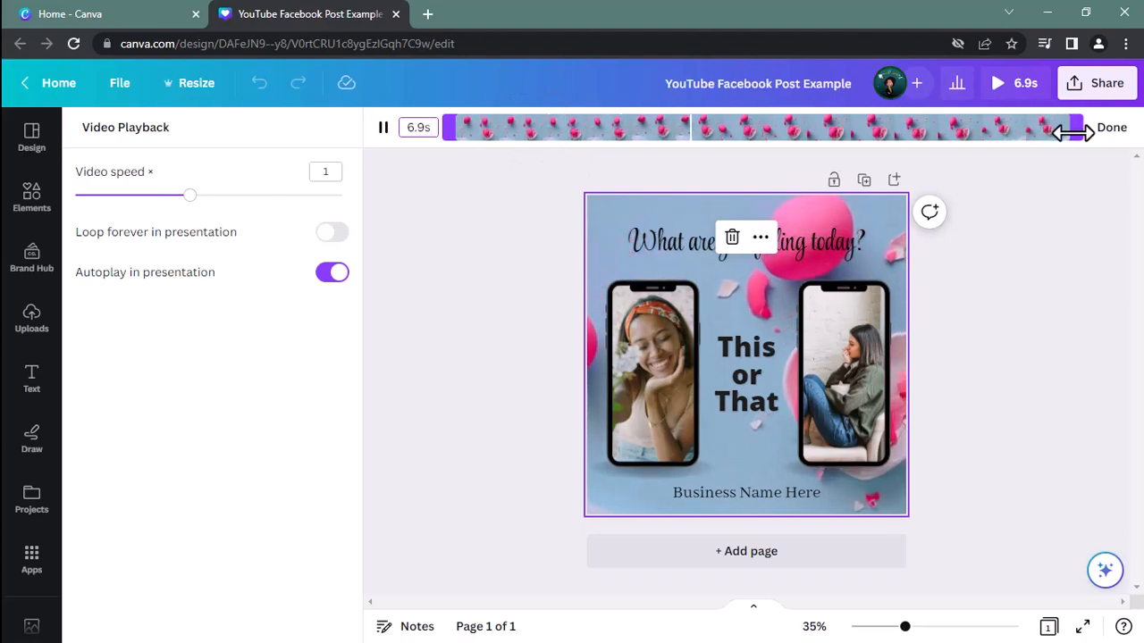
{"action": "left_click", "coordinate": [1109, 129]}
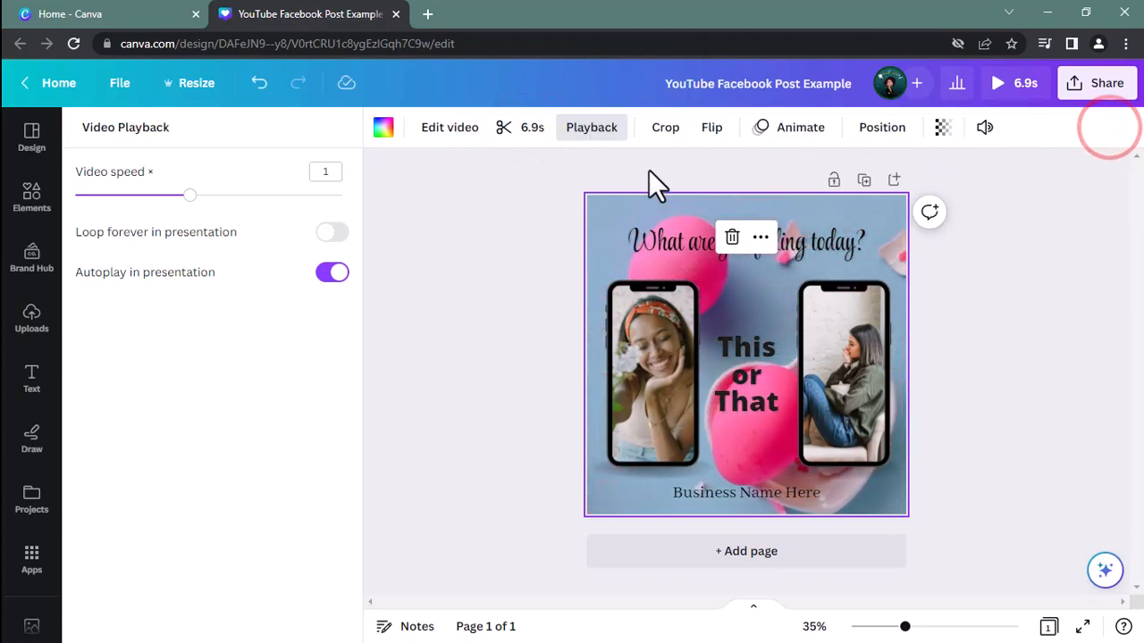
Inspect the editing options offered for each of the two phone photos
{"action": "left_click", "coordinate": [639, 324]}
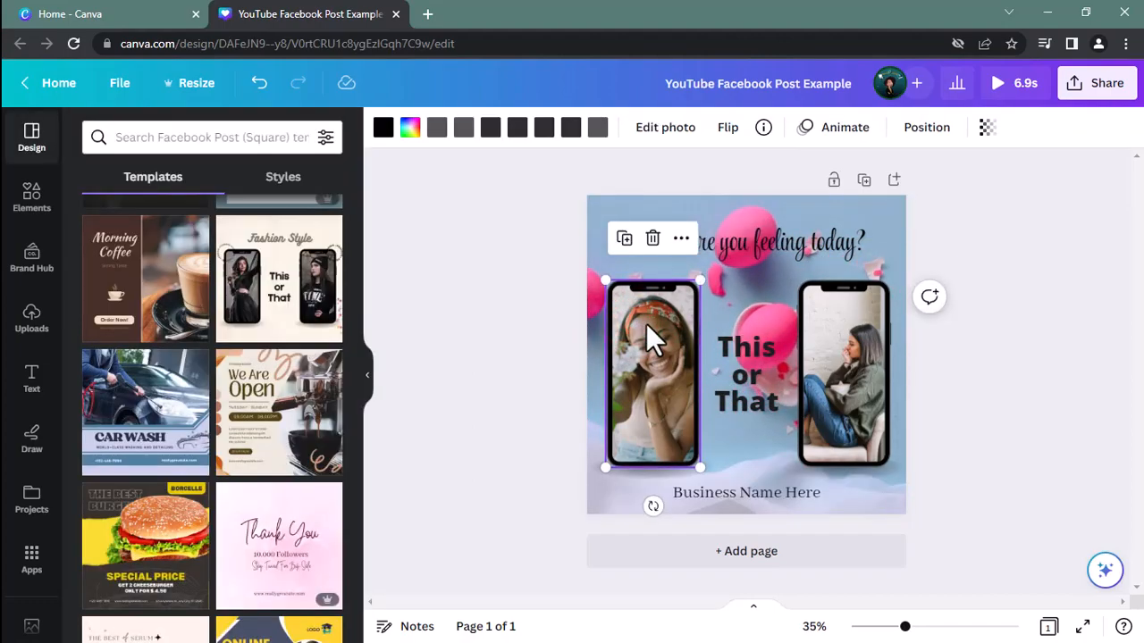
{"action": "left_click", "coordinate": [828, 326]}
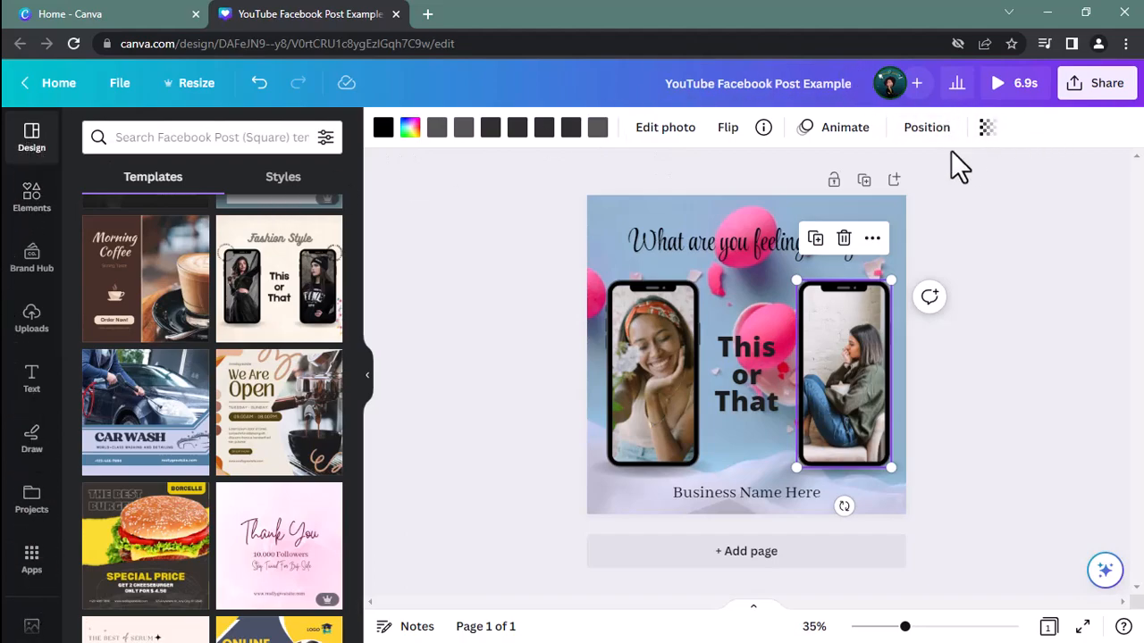
{"action": "left_click", "coordinate": [1078, 123]}
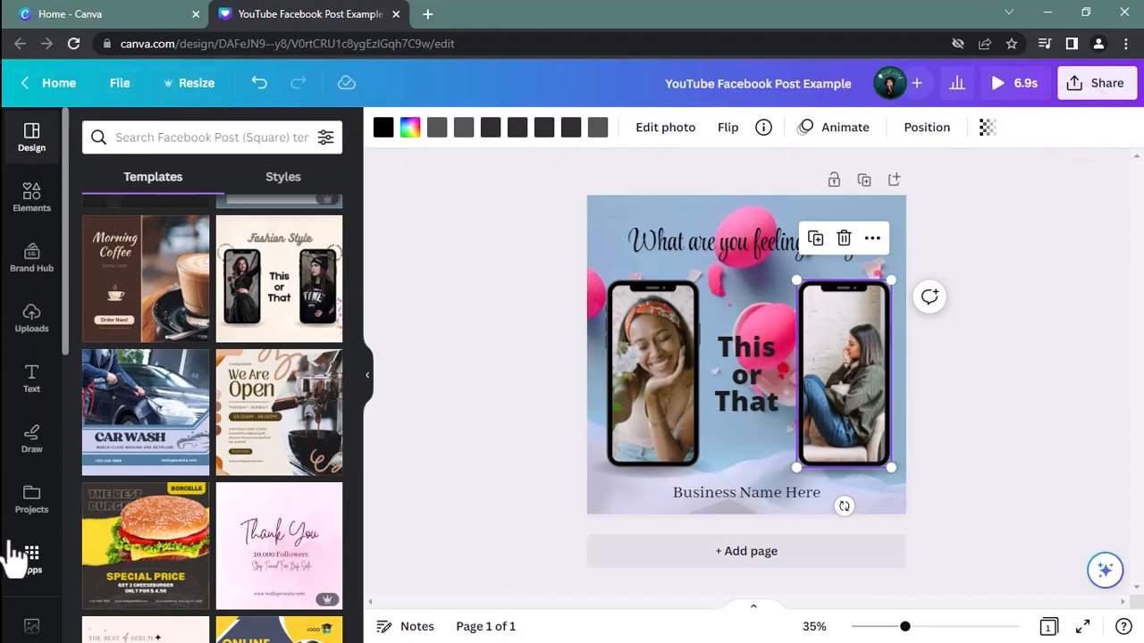
Look through the drawing tools, text styles, elements library and the catalogue of Canva apps
{"action": "left_click", "coordinate": [36, 451]}
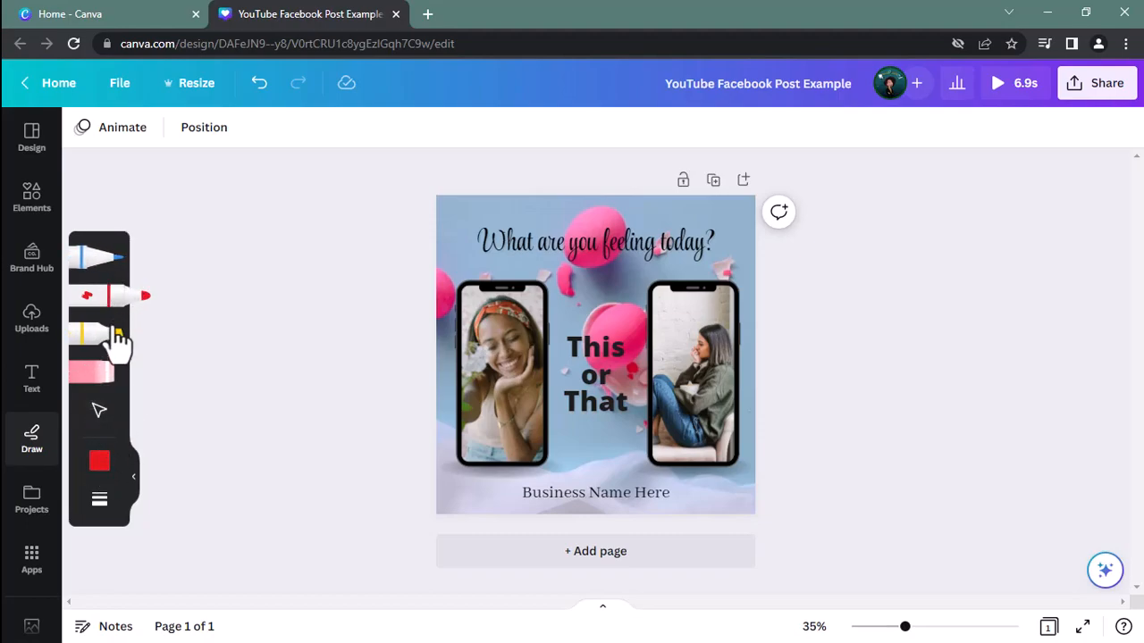
{"action": "left_click", "coordinate": [29, 386]}
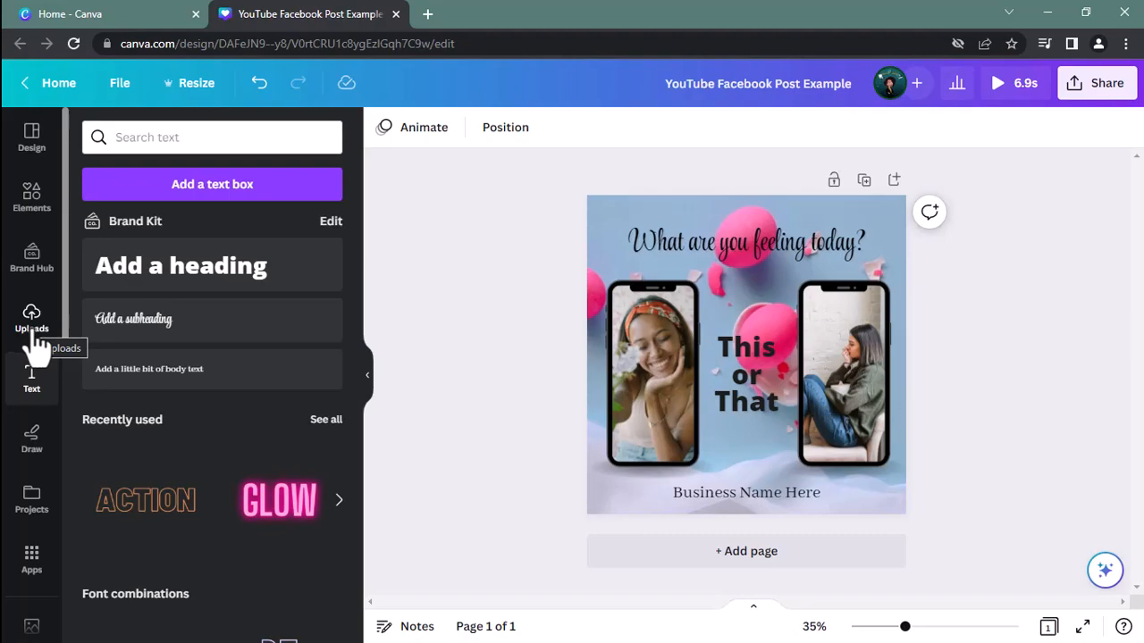
{"action": "left_click", "coordinate": [34, 223]}
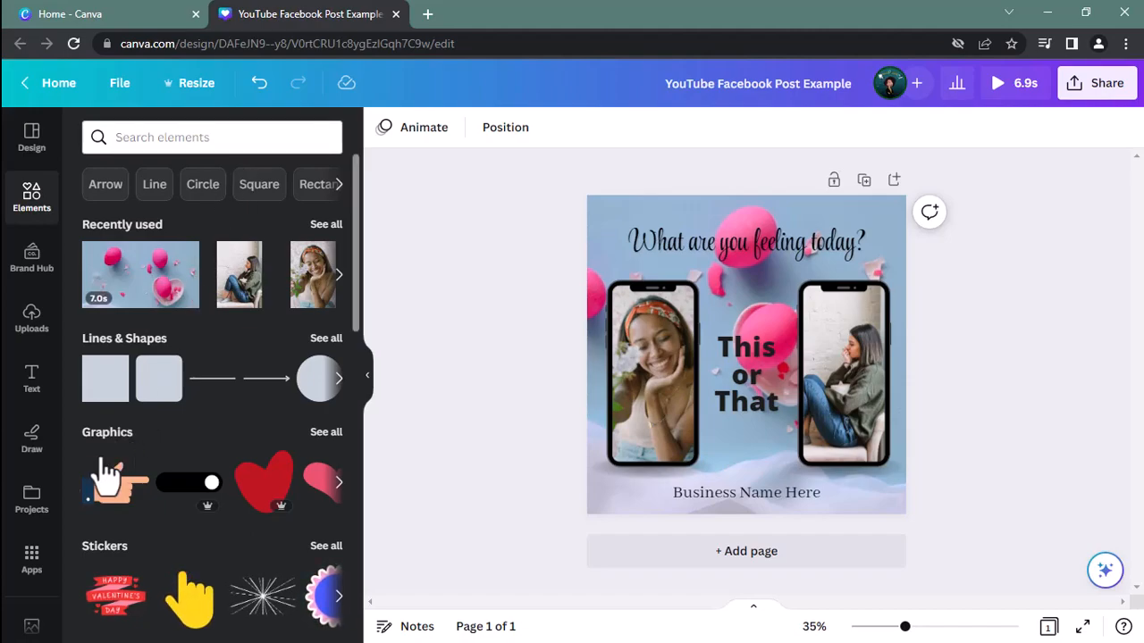
{"action": "left_click", "coordinate": [32, 561]}
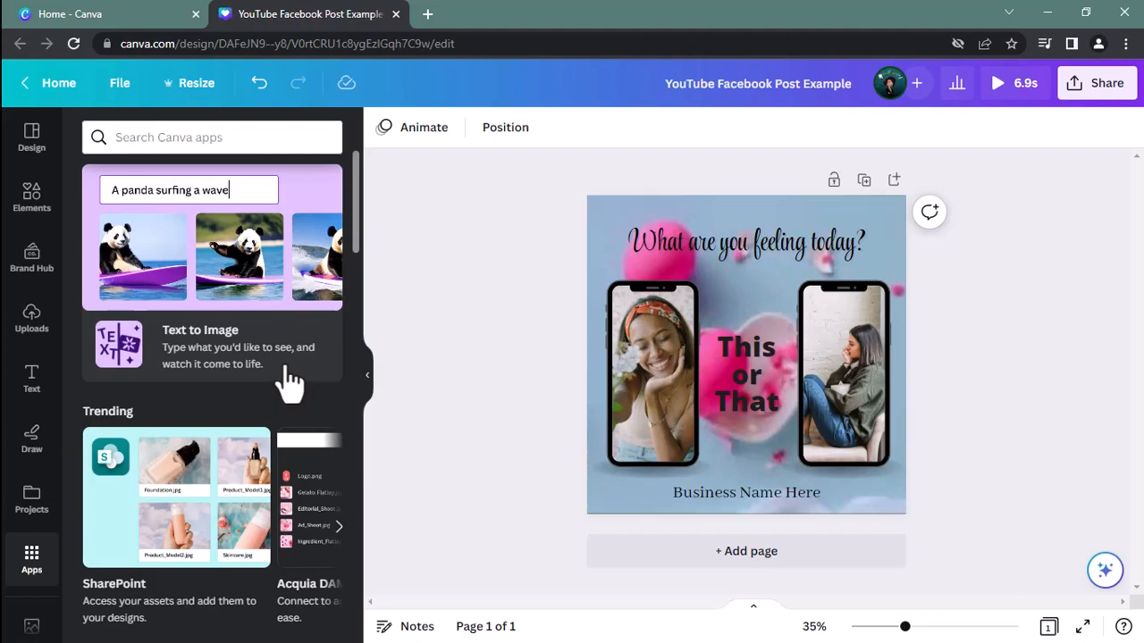
{"action": "scroll", "coordinate": [268, 388], "scroll_direction": "down", "scroll_amount": 5}
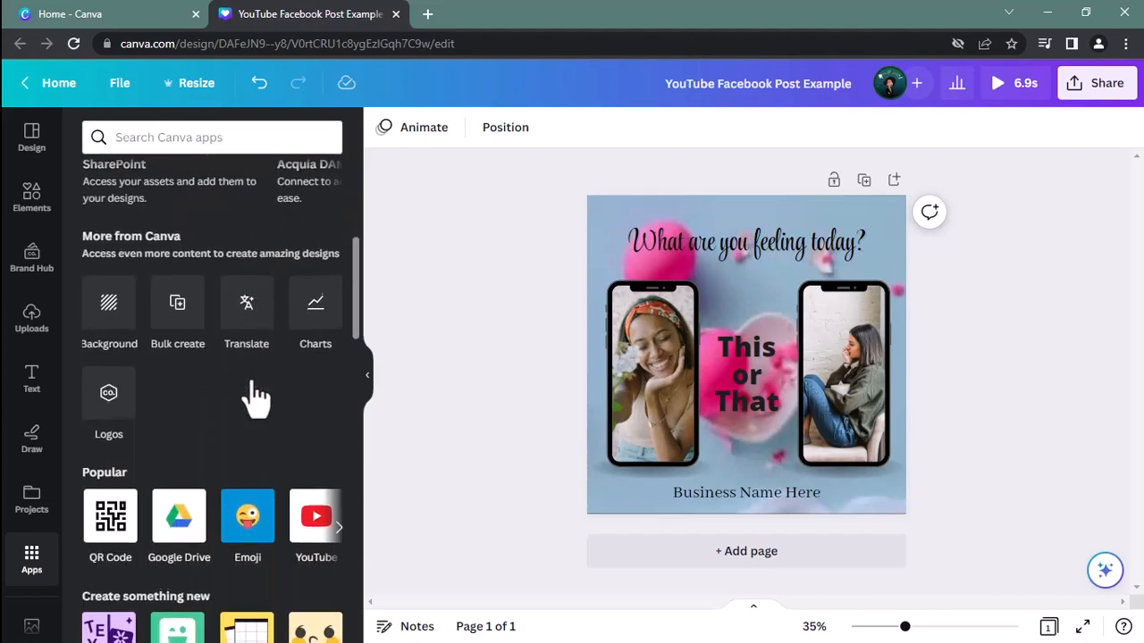
{"action": "scroll", "coordinate": [257, 398], "scroll_direction": "down", "scroll_amount": 1}
{"action": "scroll", "coordinate": [257, 393], "scroll_direction": "up", "scroll_amount": 6}
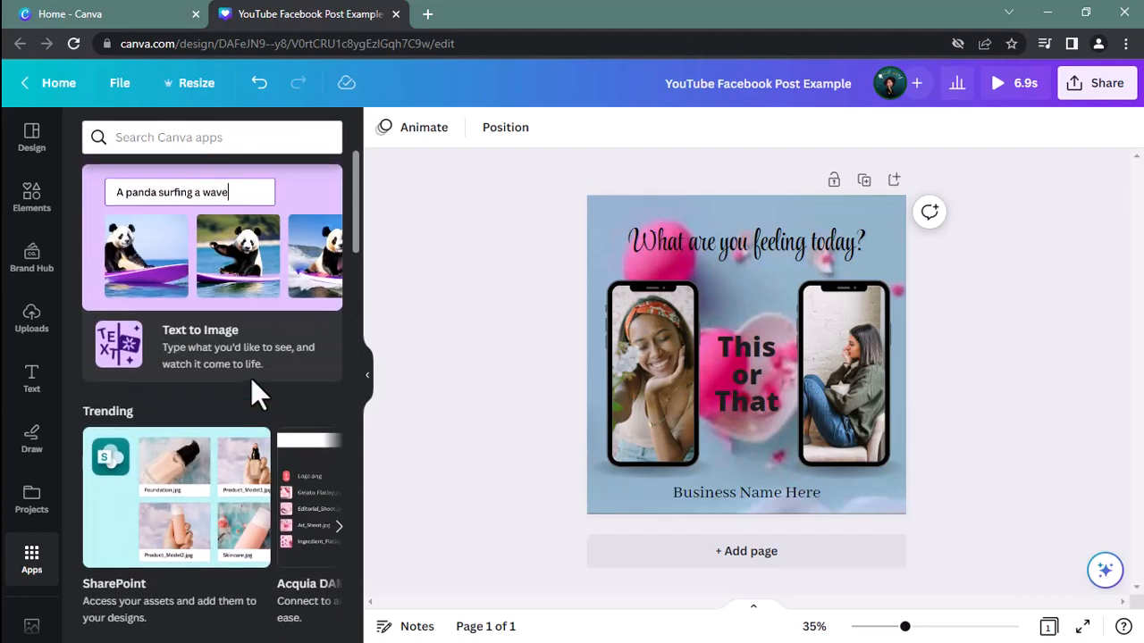